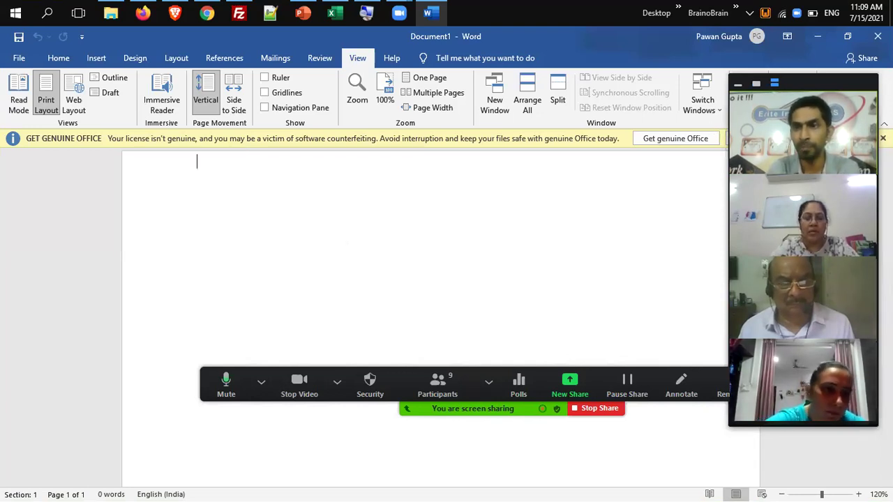
Dismiss the licence notice bar, and hide and restore the white space above the first page's text.
click(883, 138)
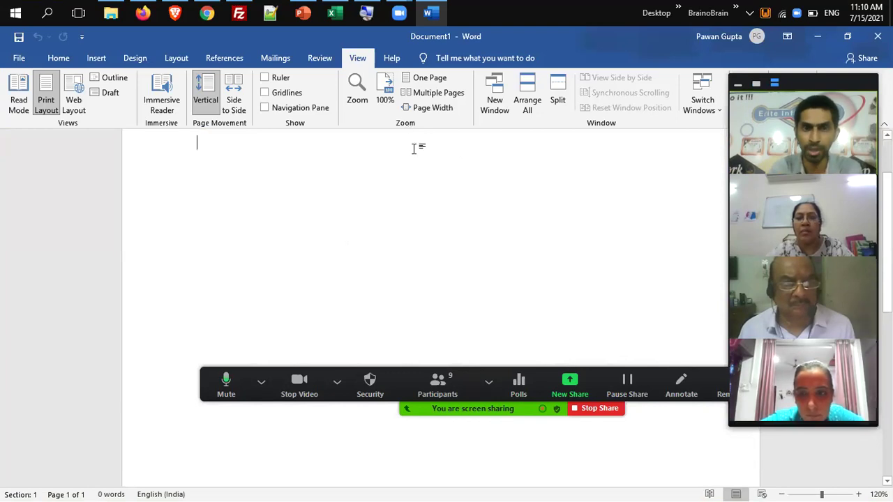
double_click(441, 184)
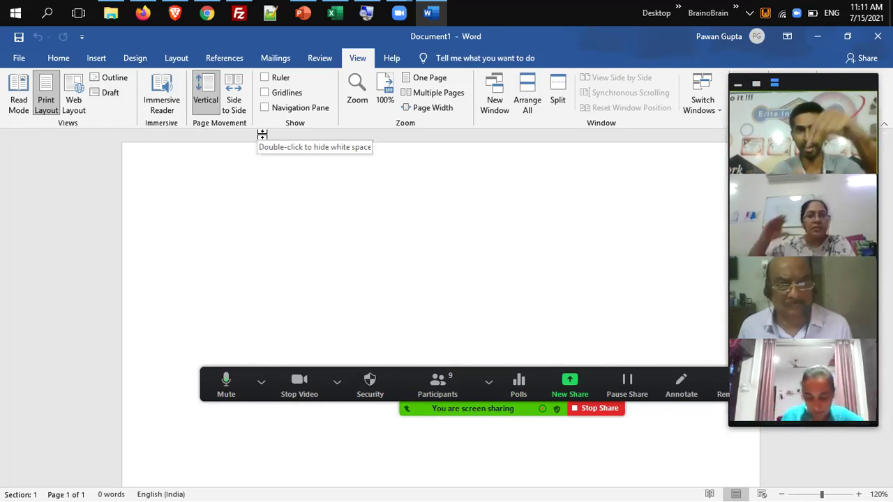
double_click(262, 134)
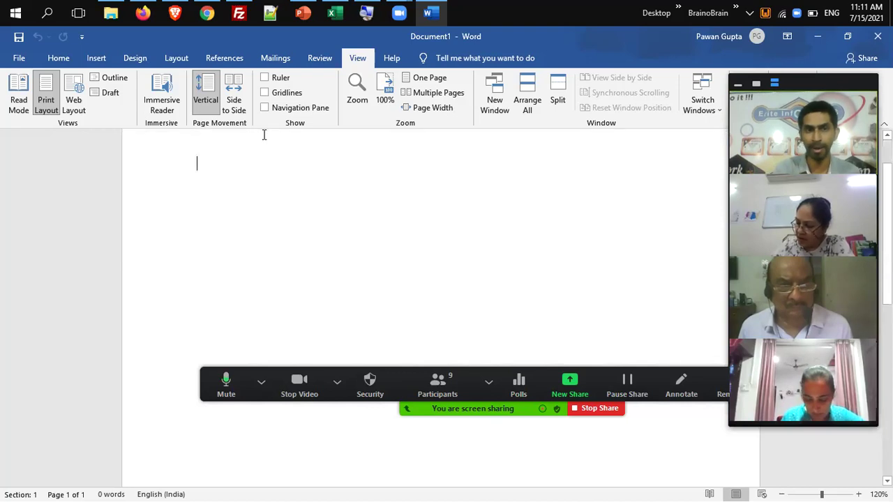
double_click(262, 134)
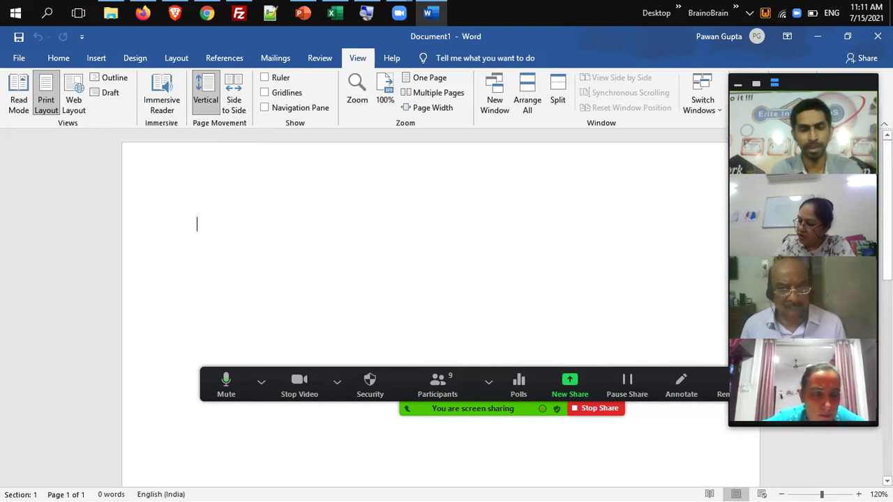
Generate 100 paragraphs of sample text in the blank document with =rand(100).
text(=rand()
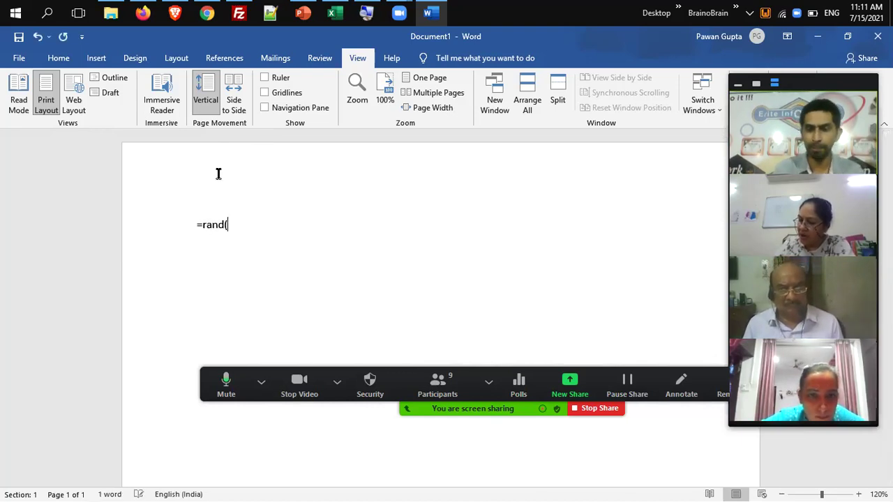
text(100))
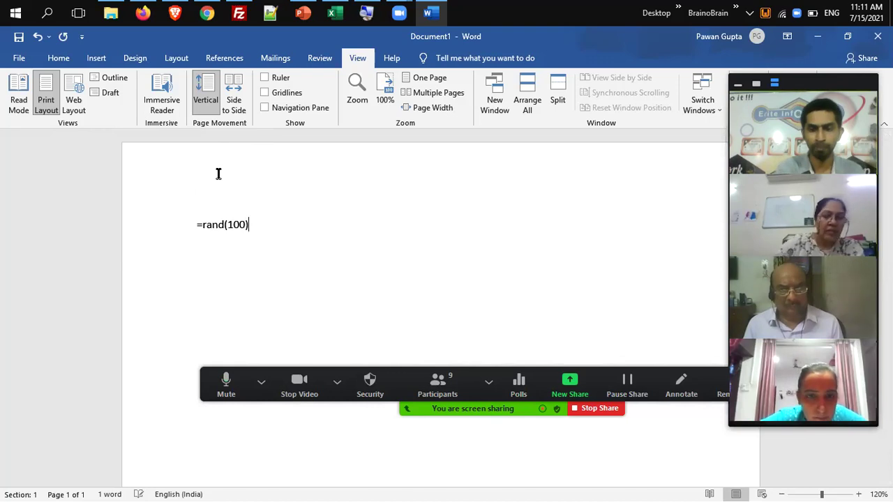
key(Return)
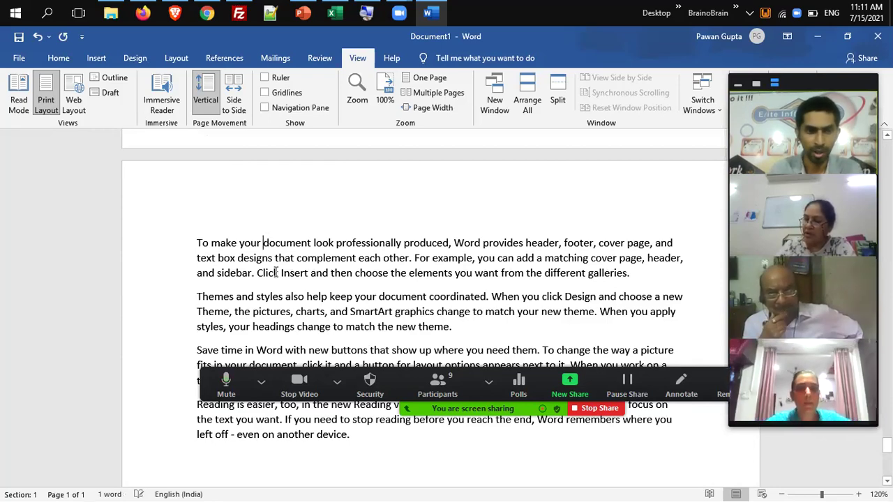
Hide and restore the white space between pages 8 and 9 twice.
scroll(271, 258, down, 10)
scroll(276, 272, down, 10)
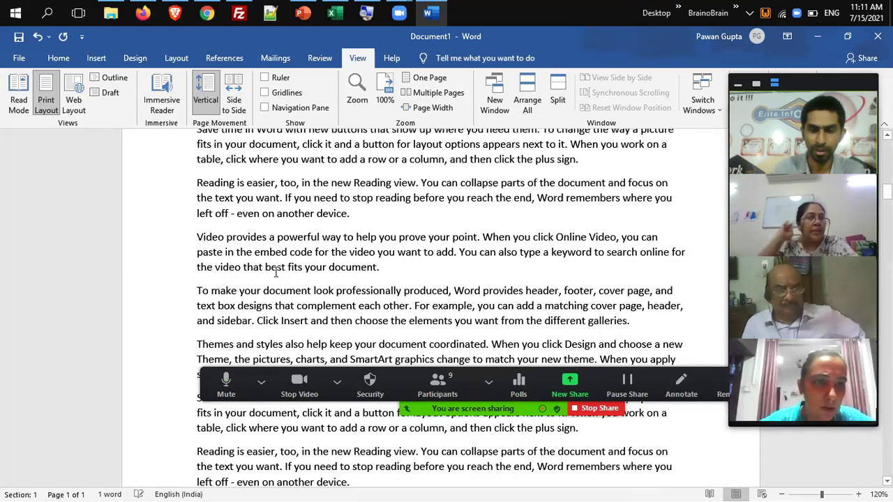
scroll(275, 272, down, 10)
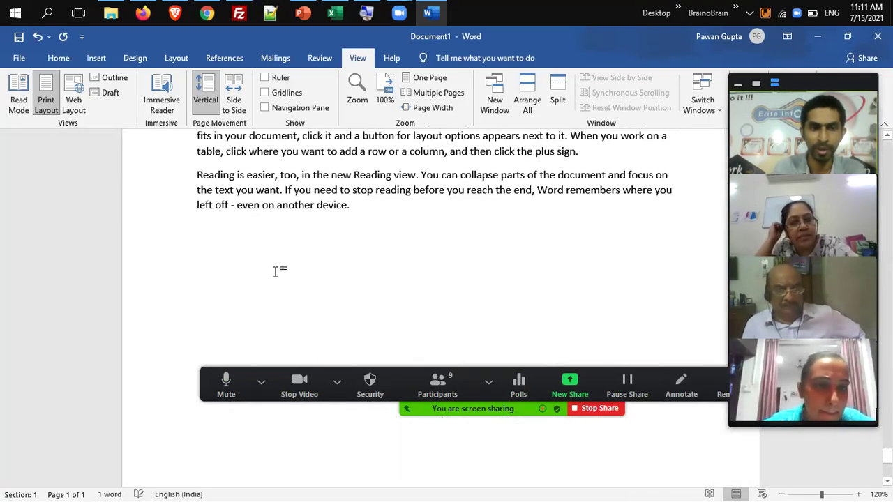
scroll(275, 272, up, 8)
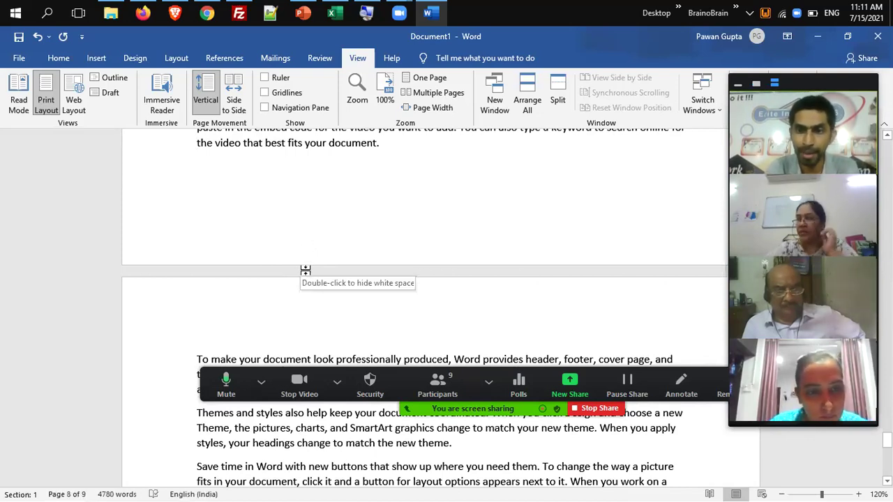
double_click(305, 270)
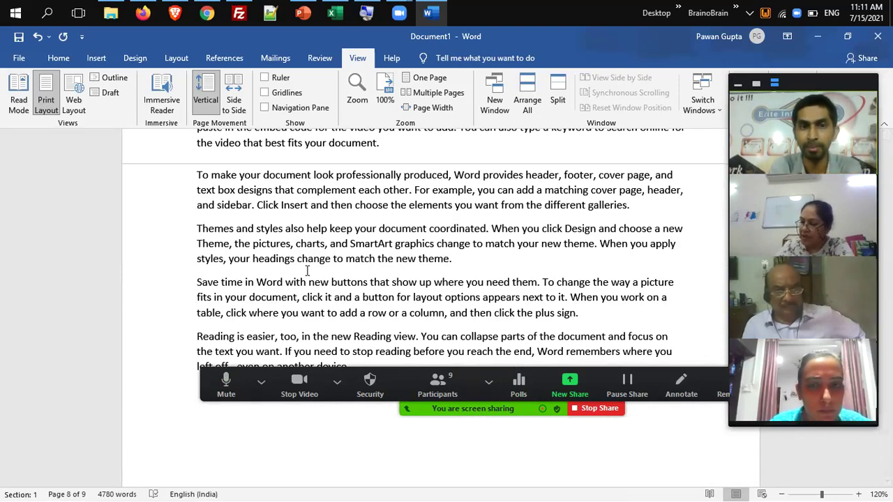
double_click(302, 162)
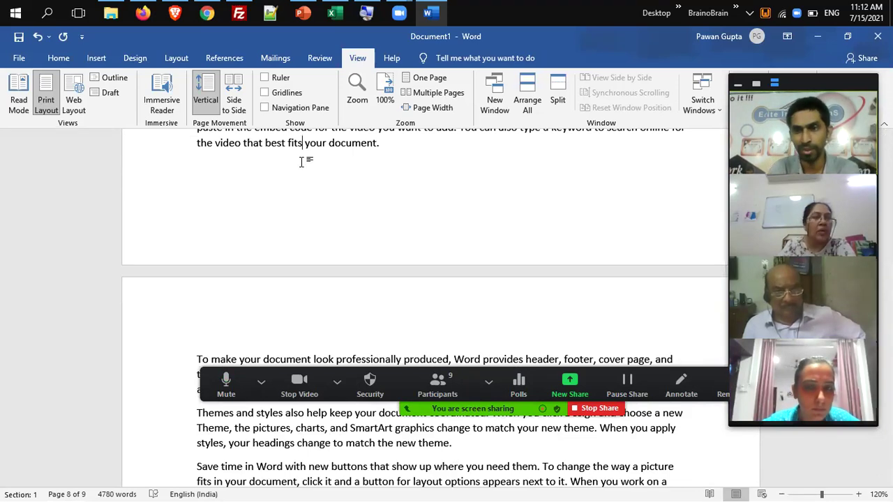
double_click(318, 270)
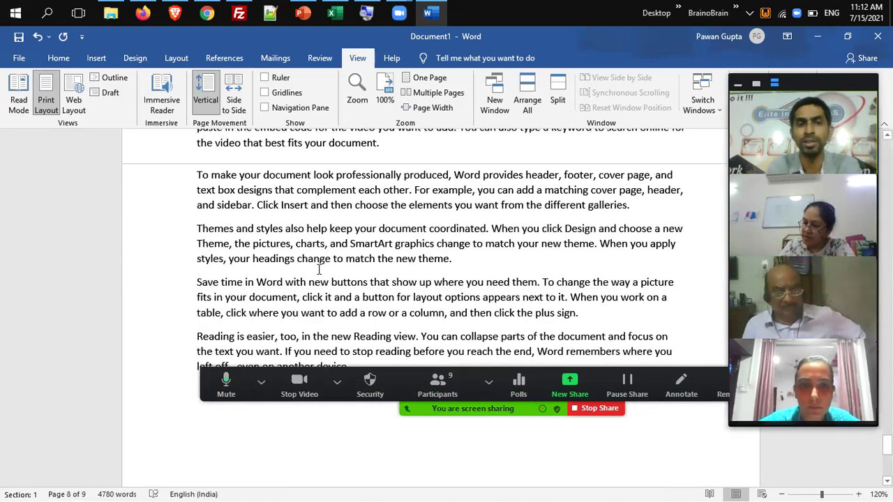
double_click(309, 164)
Return the cursor to the very beginning of the document.
scroll(309, 165, down, 2)
scroll(309, 165, down, 3)
scroll(309, 165, up, 5)
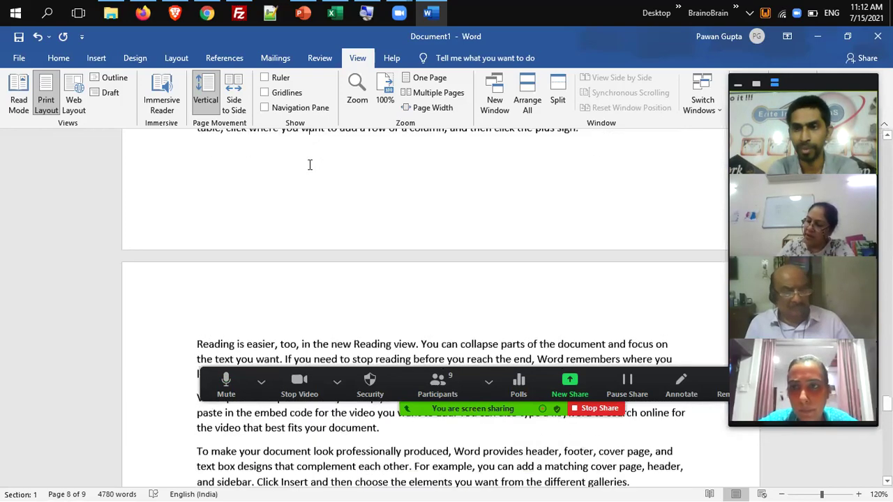
scroll(310, 165, up, 20)
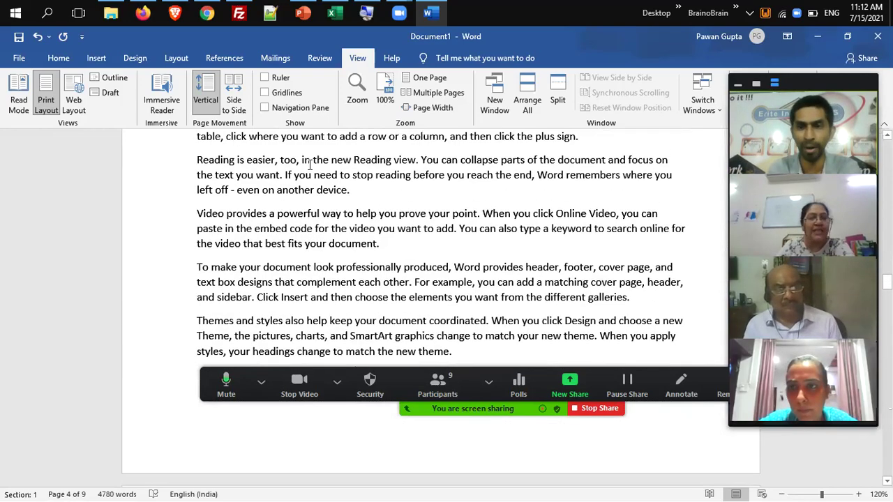
key(ctrl+Home)
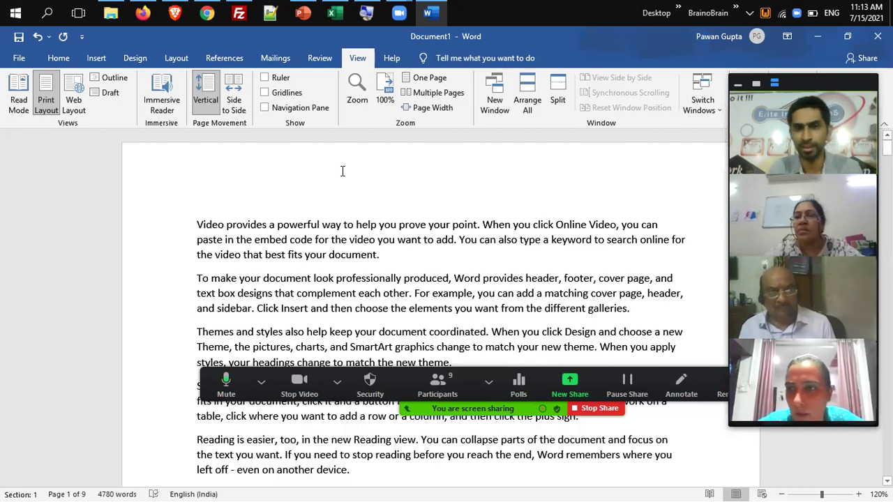
Copy the word "provides" from the first sentence and paste it ten times at the end of the first paragraph.
click(59, 58)
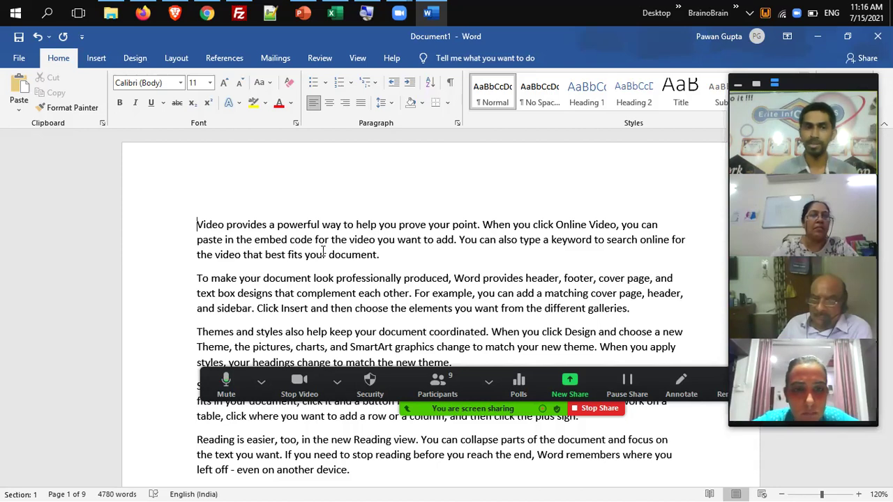
double_click(246, 225)
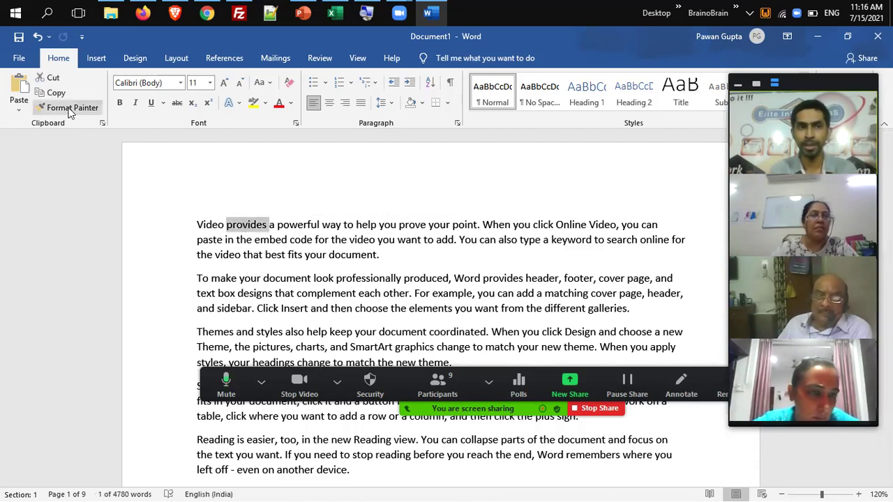
click(62, 93)
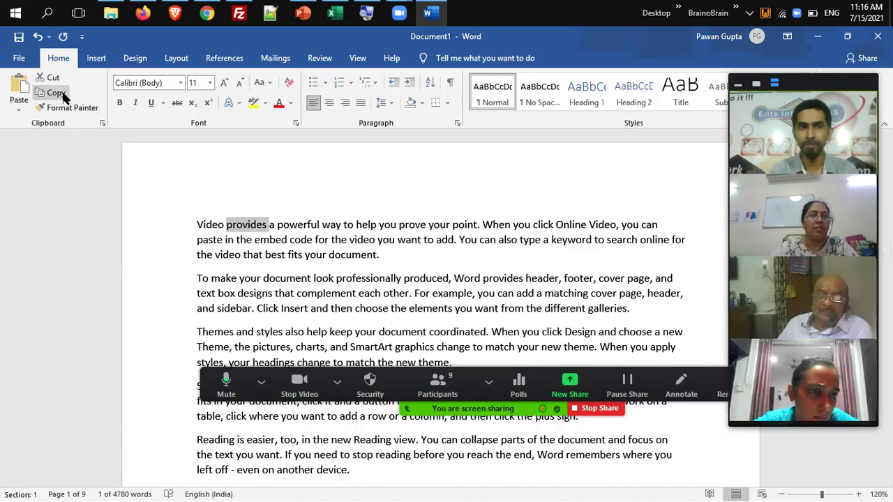
click(451, 260)
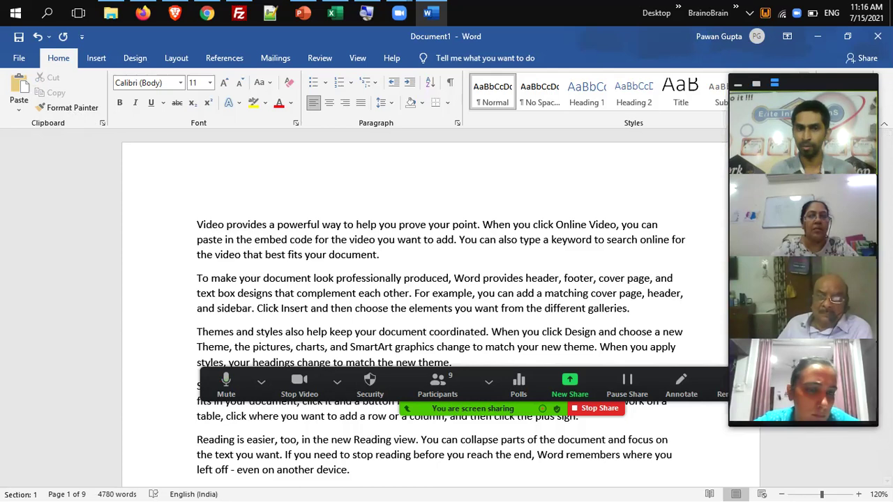
key(ctrl+v)
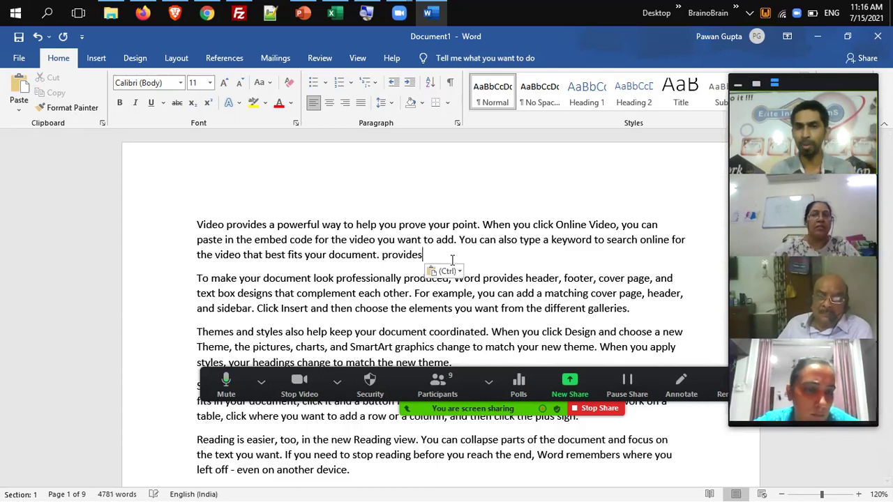
key(ctrl+v)
key(ctrl+v)
key(ctrl+v)
key(ctrl+v)
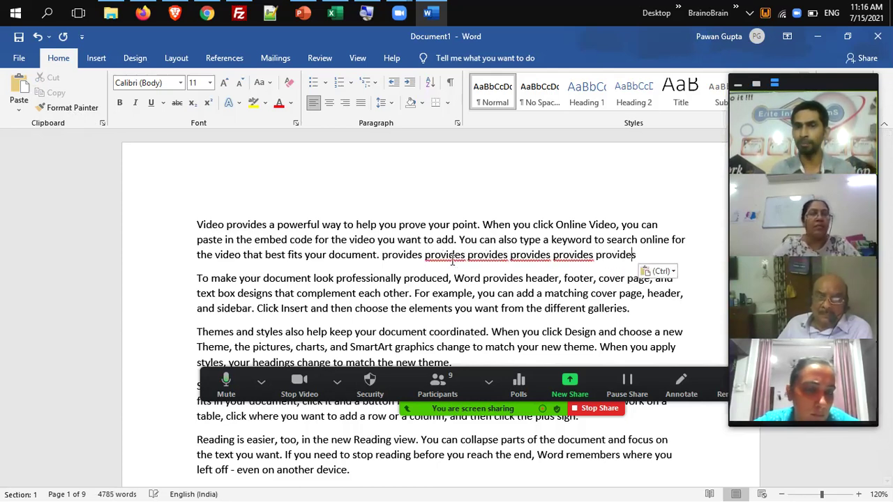
key(ctrl+v)
key(ctrl+v)
key(ctrl+v)
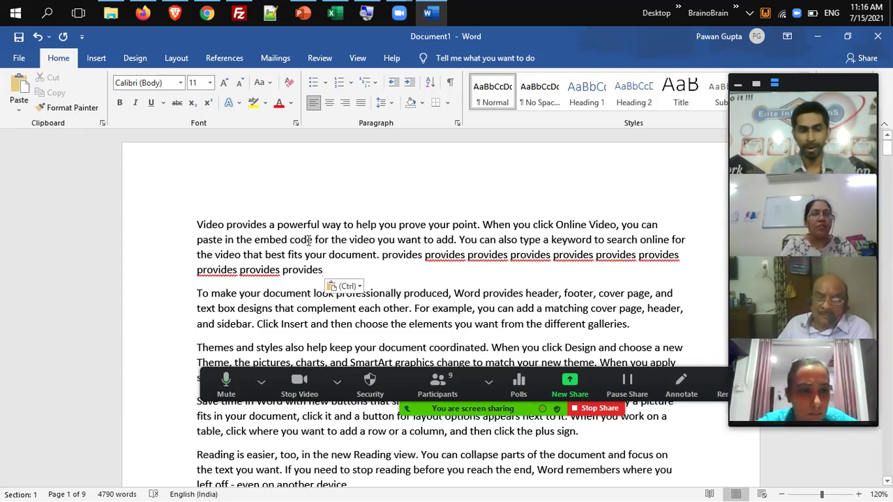
Remove all the pasted copies of "provides" from the end of the first paragraph.
key(ctrl)
key(Escape)
key(Escape)
key(ctrl+BackSpace)
key(ctrl+BackSpace)
key(ctrl+BackSpace)
key(ctrl+BackSpace)
key(ctrl+BackSpace)
key(ctrl+BackSpace)
key(ctrl+BackSpace)
key(ctrl+BackSpace)
key(ctrl+BackSpace)
key(ctrl+BackSpace)
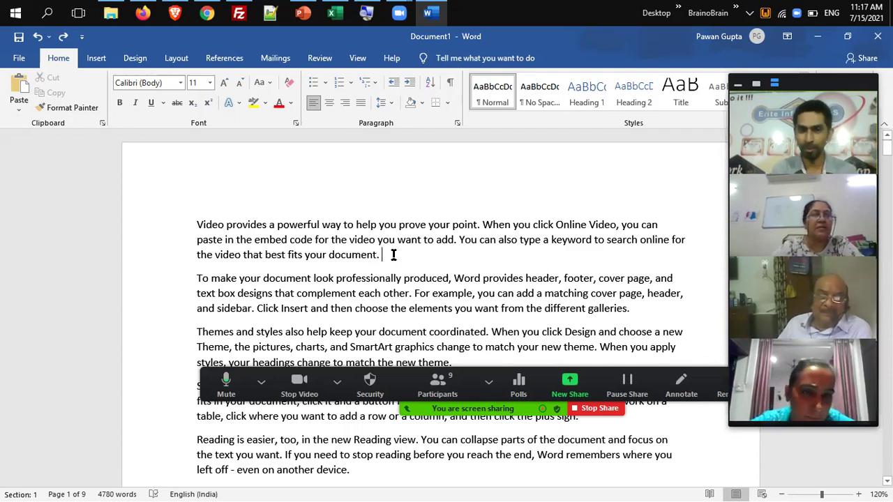
Cut the word "powerful" from the first sentence and paste it six times at the end of the second paragraph.
double_click(305, 225)
key(Delete)
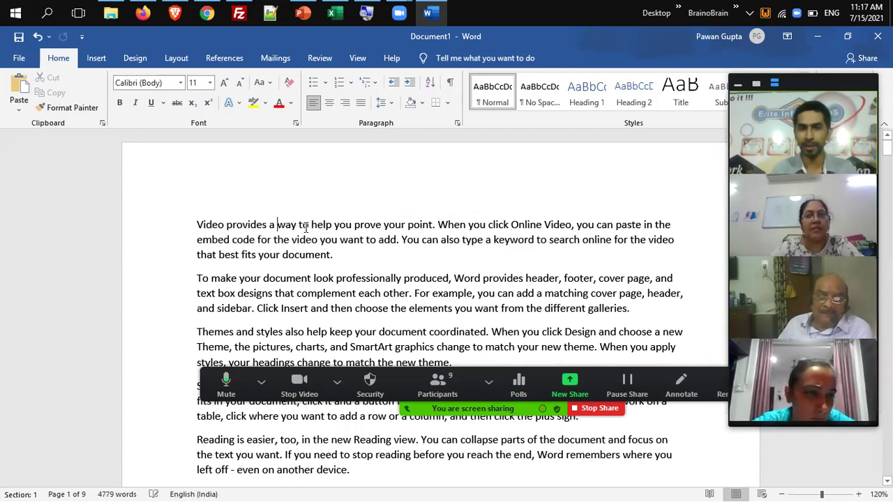
click(337, 382)
click(618, 320)
click(618, 320)
click(647, 311)
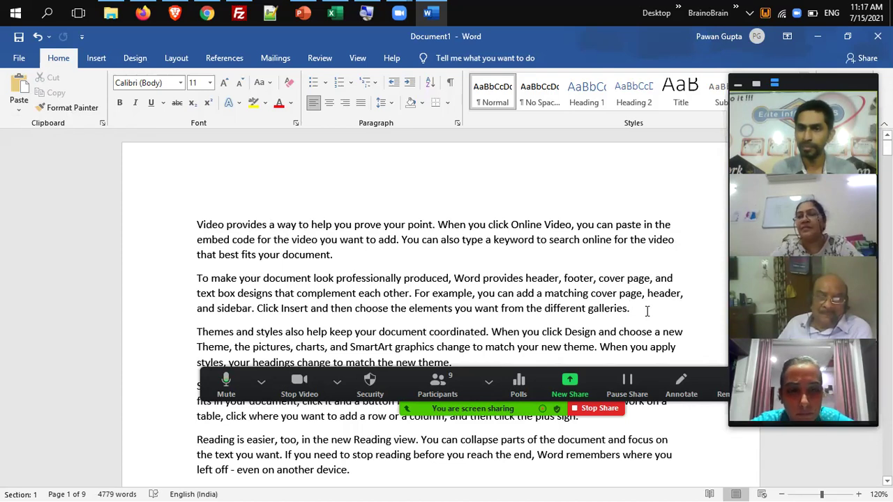
key(ctrl+v)
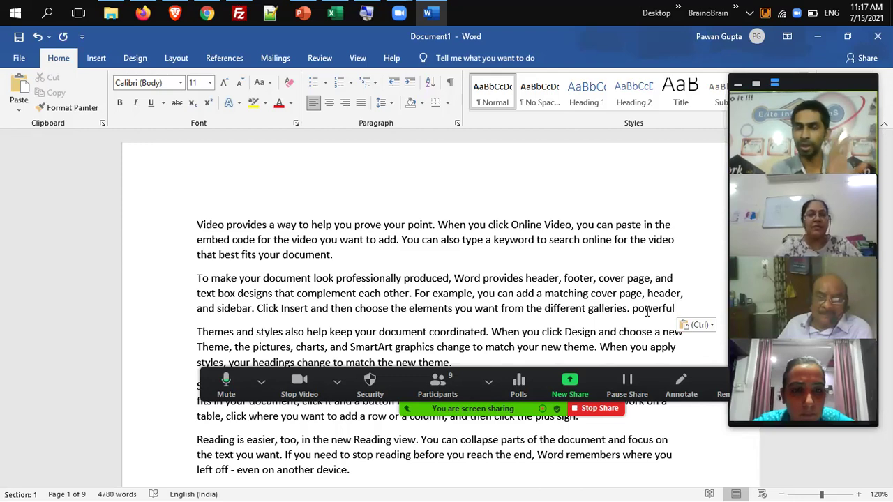
key(ctrl+v)
key(ctrl+v)
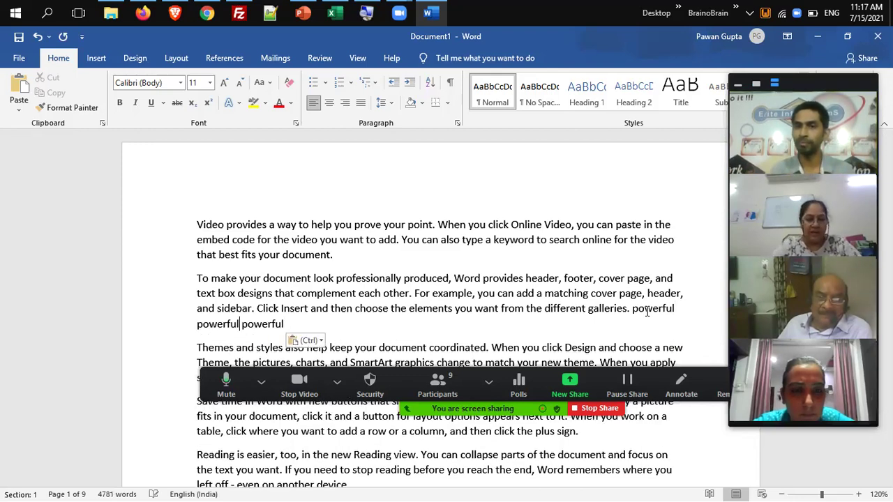
key(ctrl+v)
key(ctrl+v)
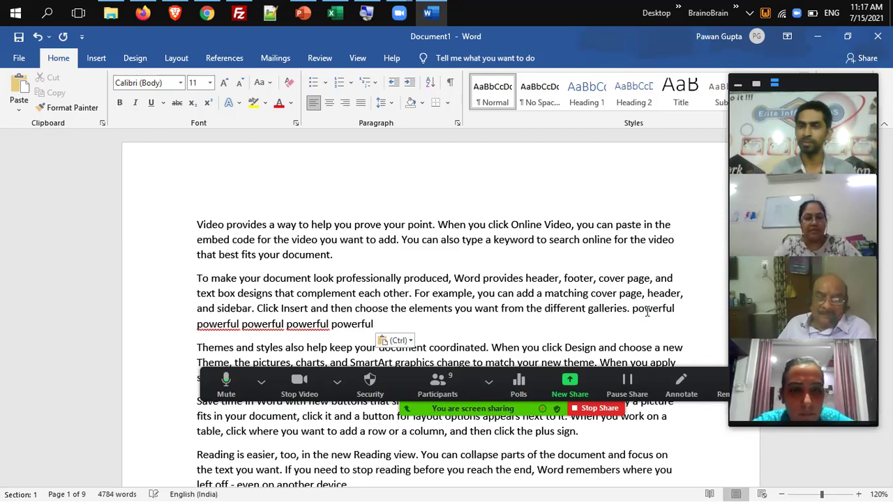
key(ctrl+v)
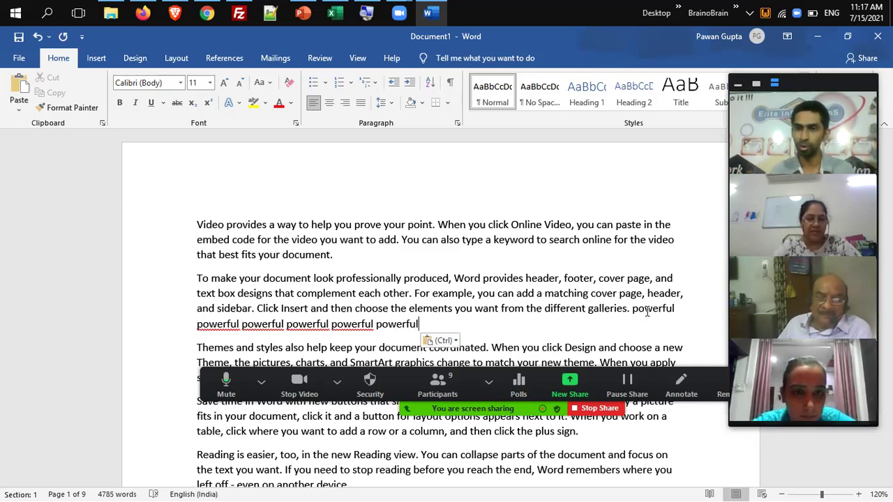
Remove all the pasted copies of "powerful" from the end of the second paragraph.
key(ctrl+BackSpace)
key(ctrl+BackSpace)
key(ctrl+BackSpace)
key(ctrl+BackSpace)
key(ctrl+BackSpace)
key(ctrl+BackSpace)
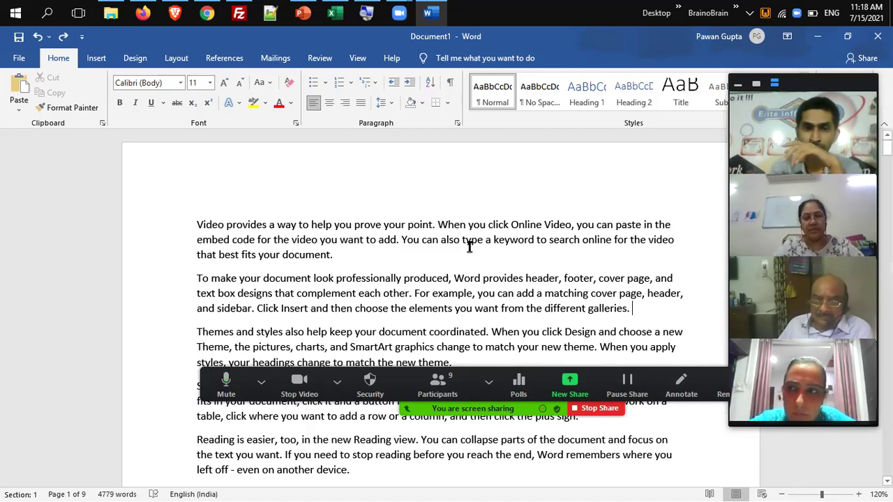
Make the word "provides" in the first sentence red and bold.
double_click(389, 216)
double_click(219, 227)
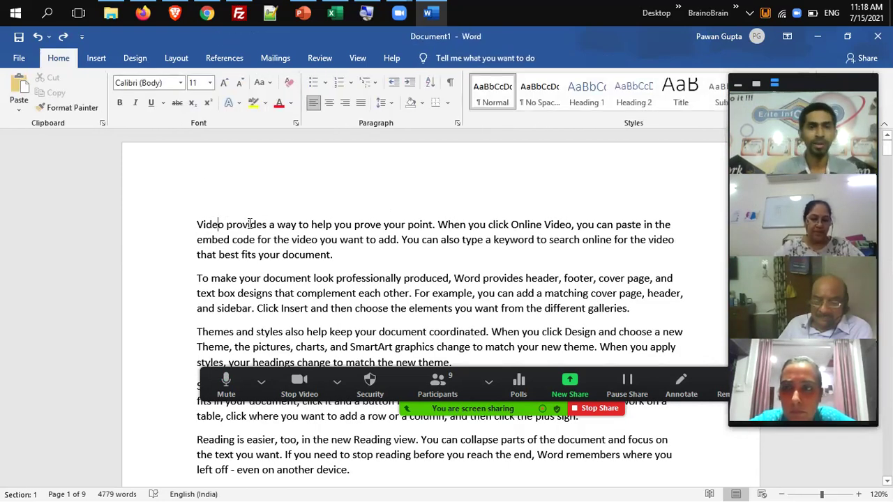
double_click(250, 224)
click(279, 103)
click(120, 102)
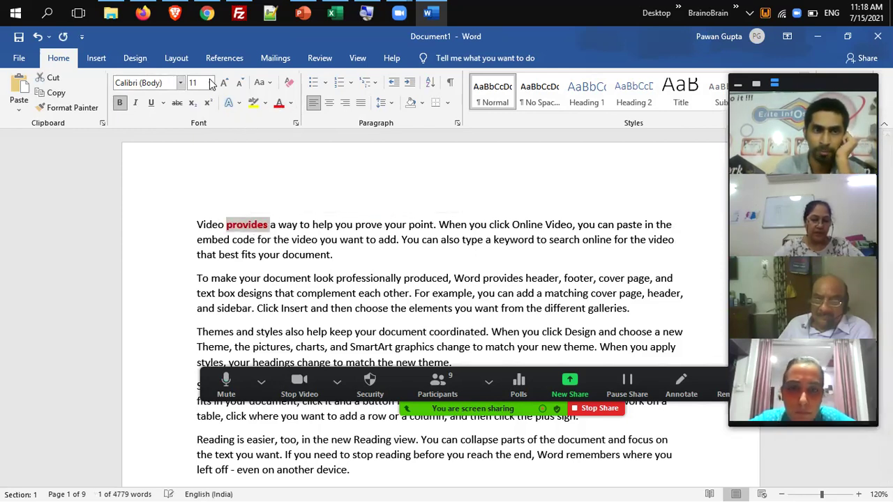
Enlarge the word "provides" in the first sentence to 20 pt and make it italic and underlined.
click(224, 83)
click(224, 83)
click(224, 83)
click(224, 83)
click(224, 83)
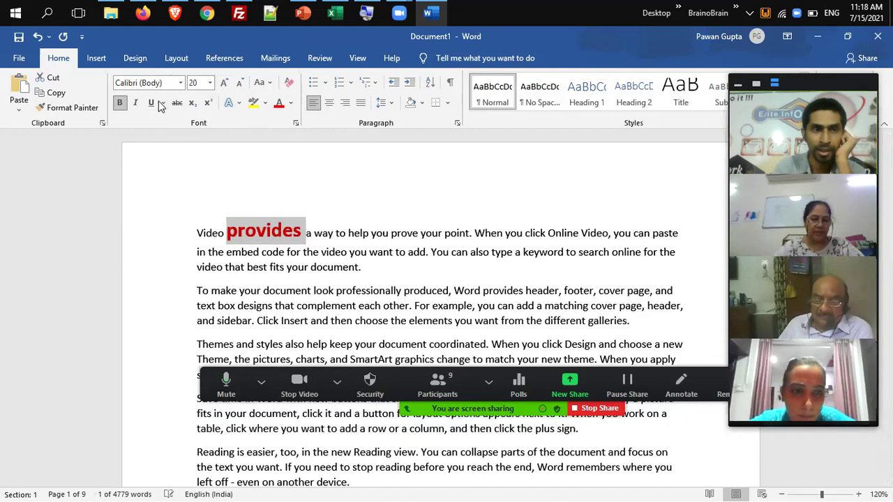
click(136, 103)
click(148, 103)
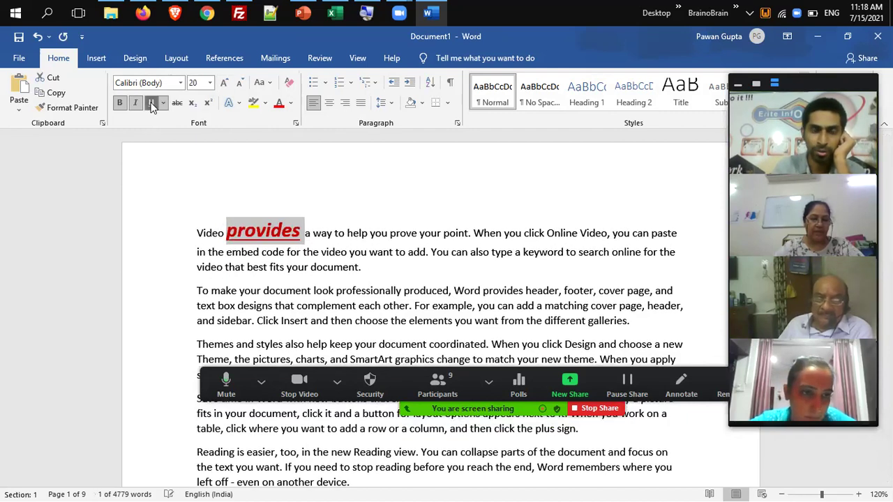
Clear all character formatting from the word "provides" in the first sentence.
click(277, 267)
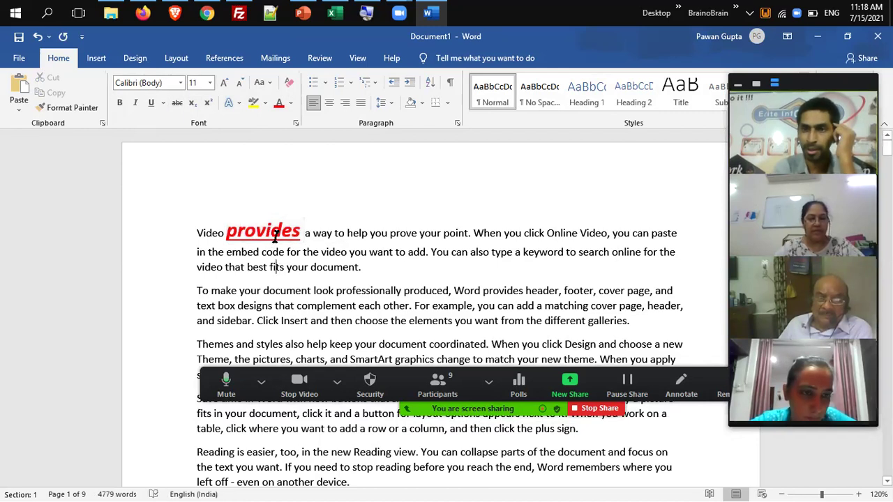
click(275, 236)
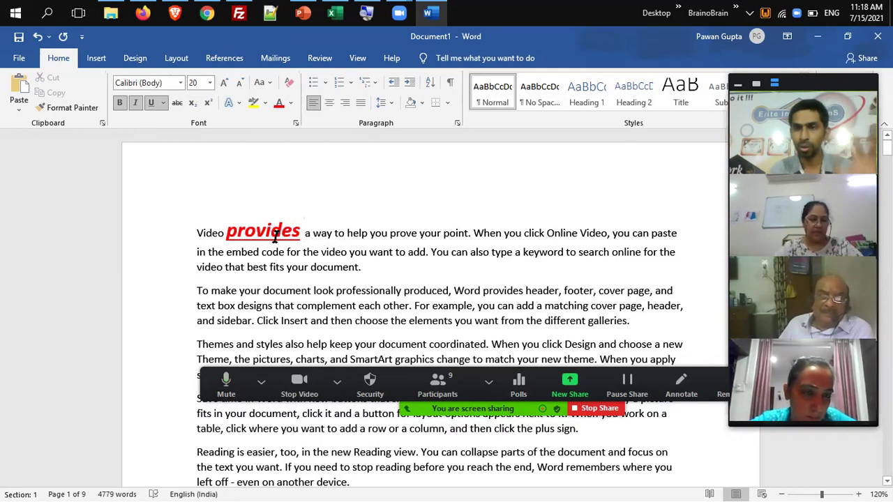
key(ctrl+space)
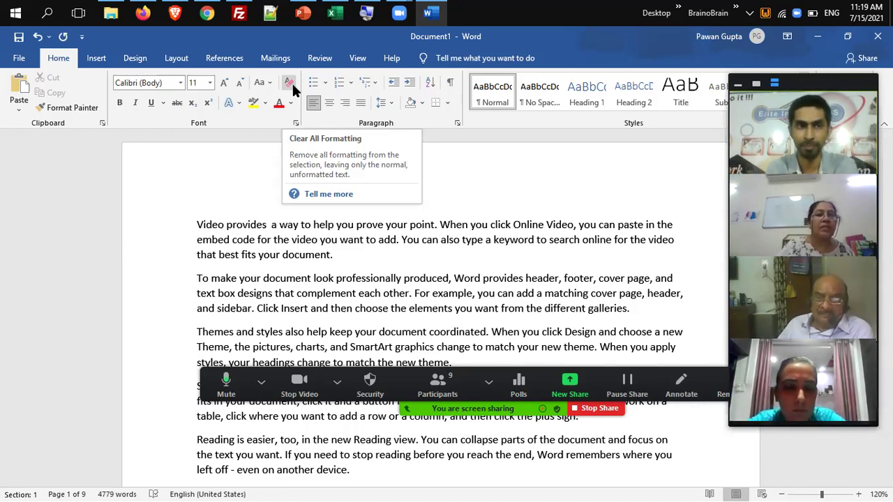
Try red, 14 pt, bold and italic formatting on the word "provides" in the first sentence, and remove it again.
click(278, 106)
click(224, 83)
click(224, 82)
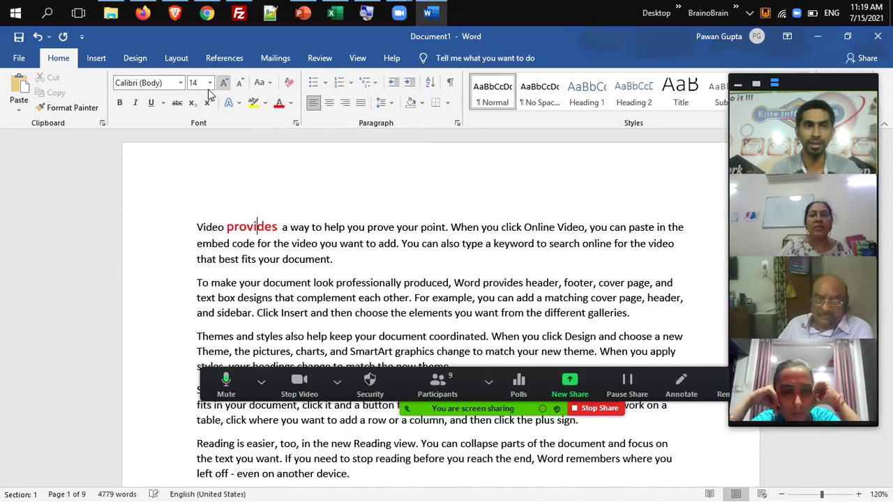
click(121, 103)
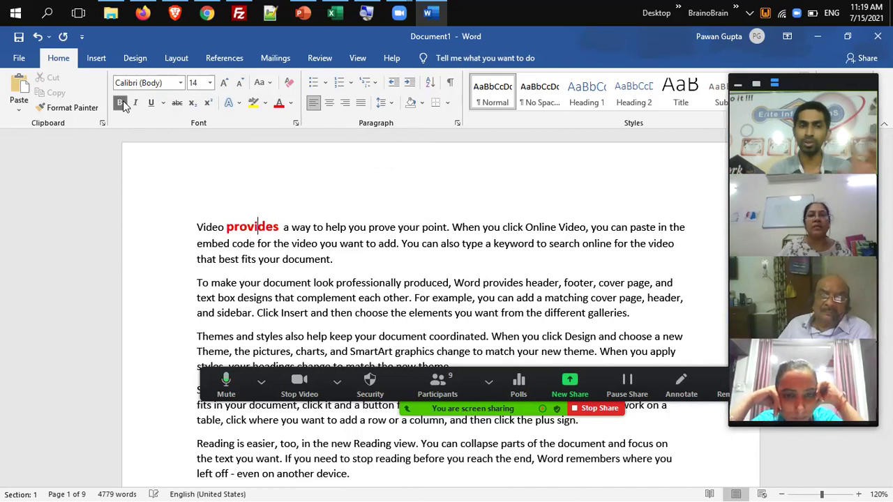
click(136, 103)
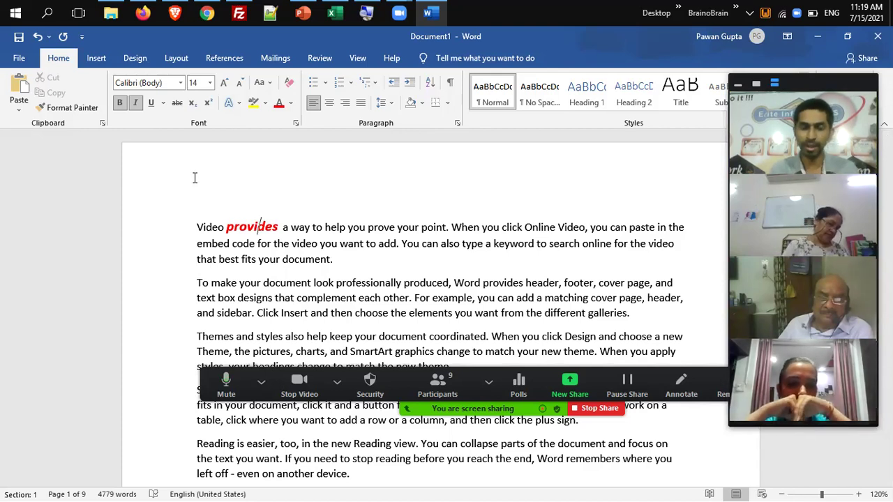
key(ctrl+z)
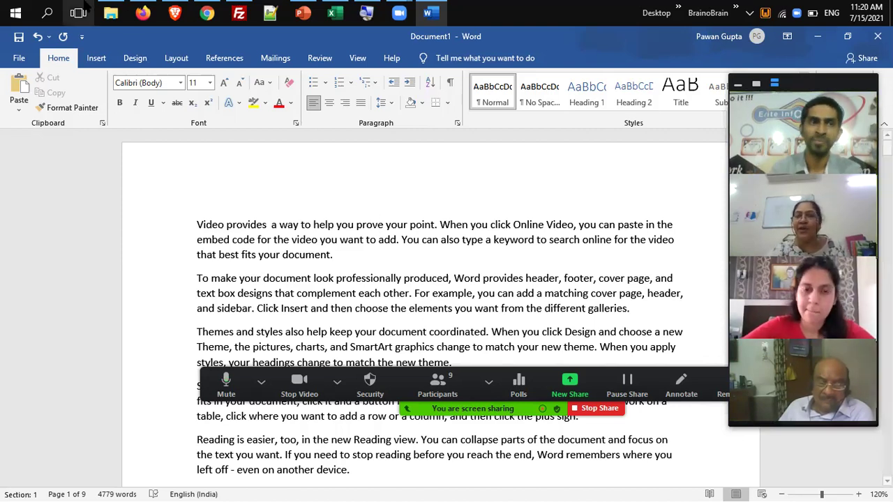
Switch to File Explorer, look at its view options for layout and hidden items, and close the window.
click(110, 14)
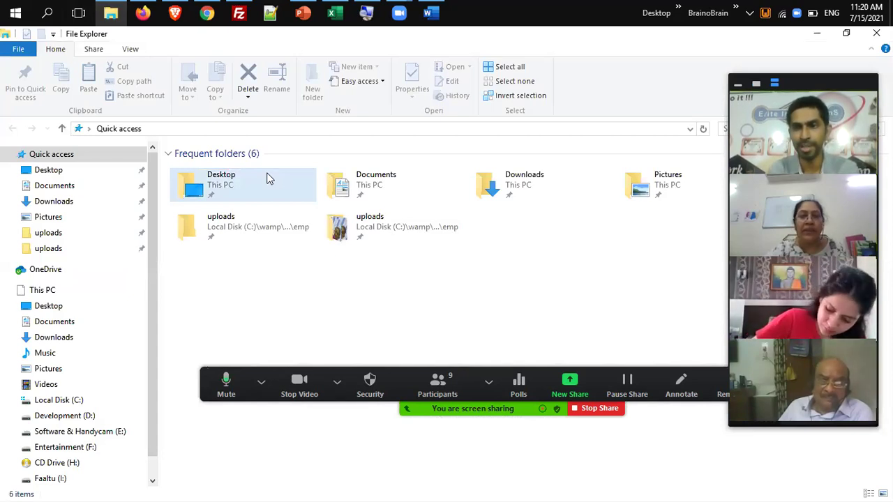
click(133, 47)
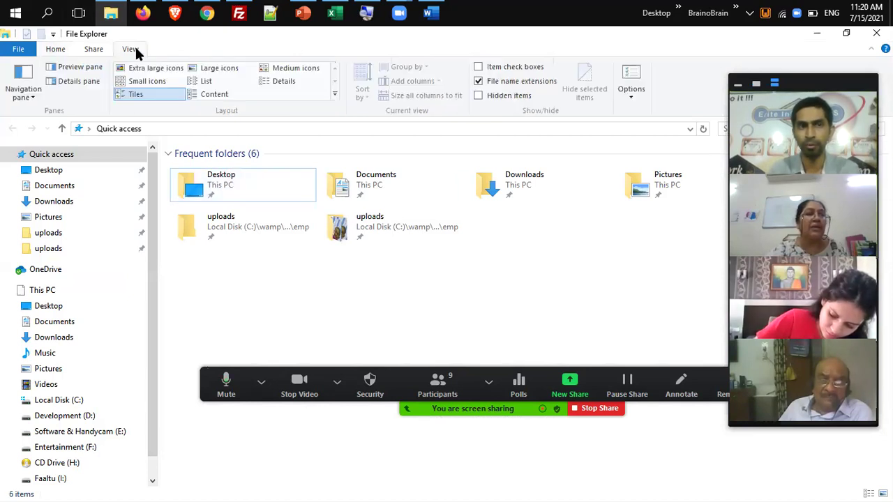
click(639, 77)
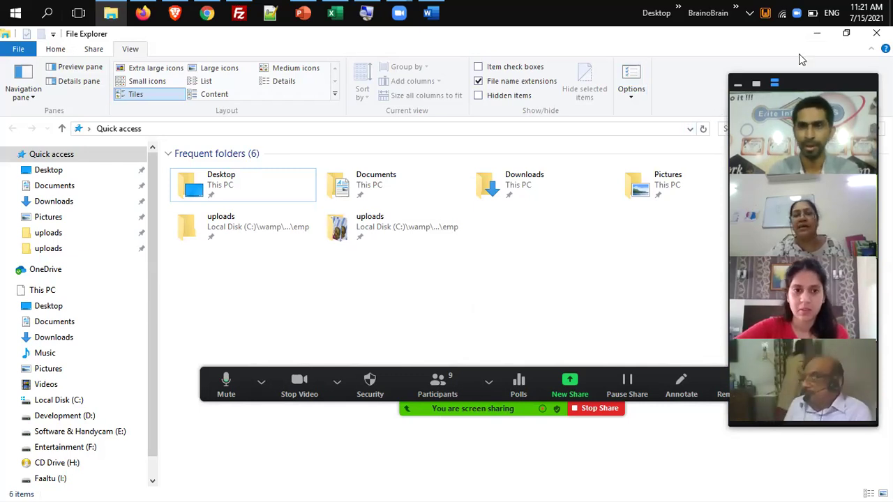
click(877, 34)
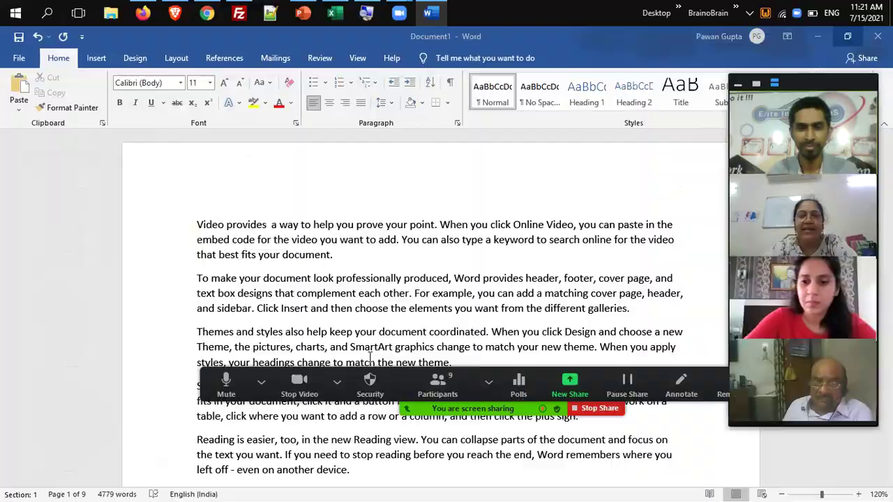
key(alt+s)
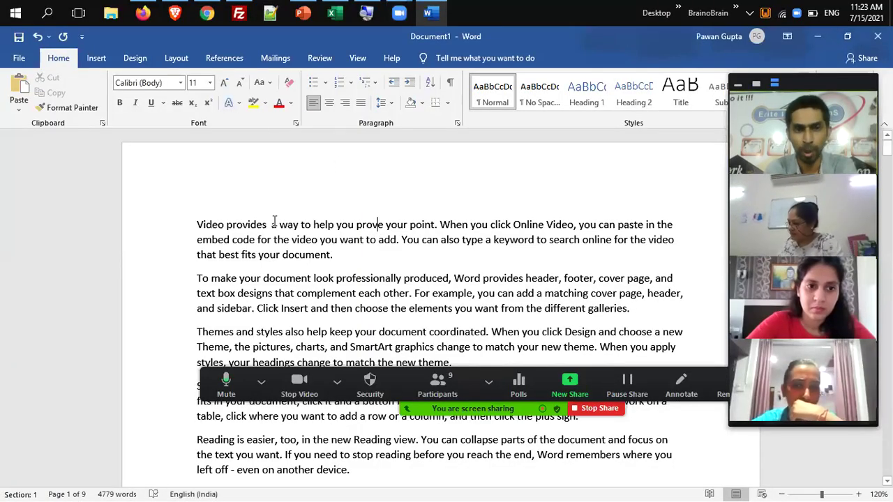
double_click(313, 239)
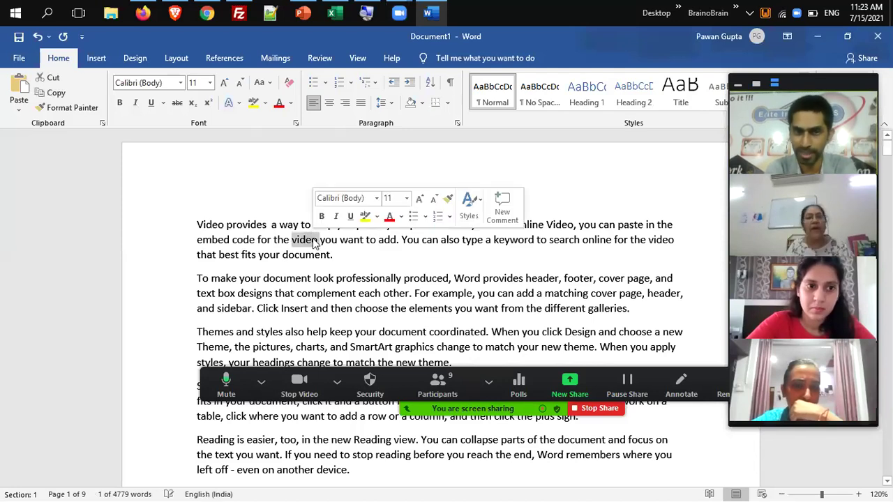
click(314, 239)
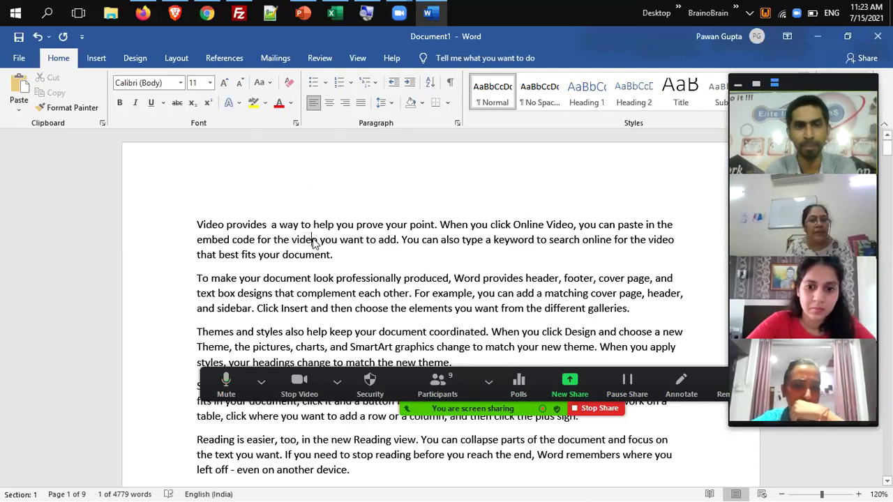
Center the second paragraph and apply blue-gray shading to it.
click(353, 294)
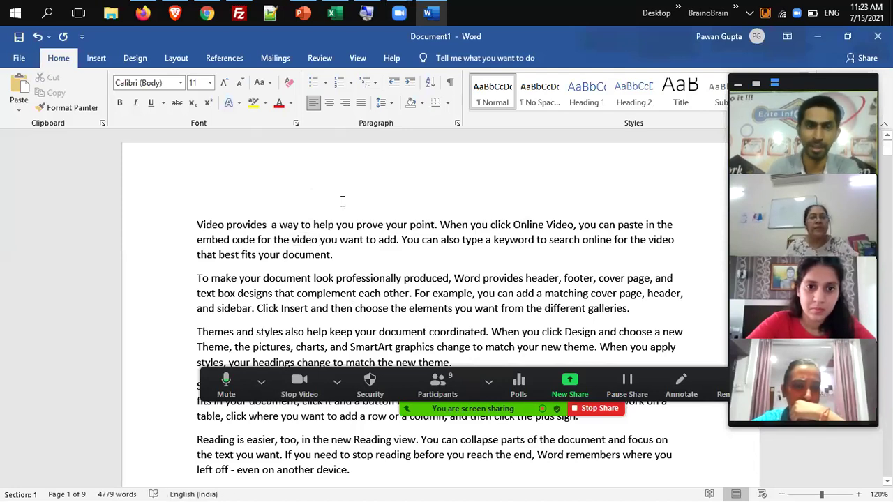
click(330, 103)
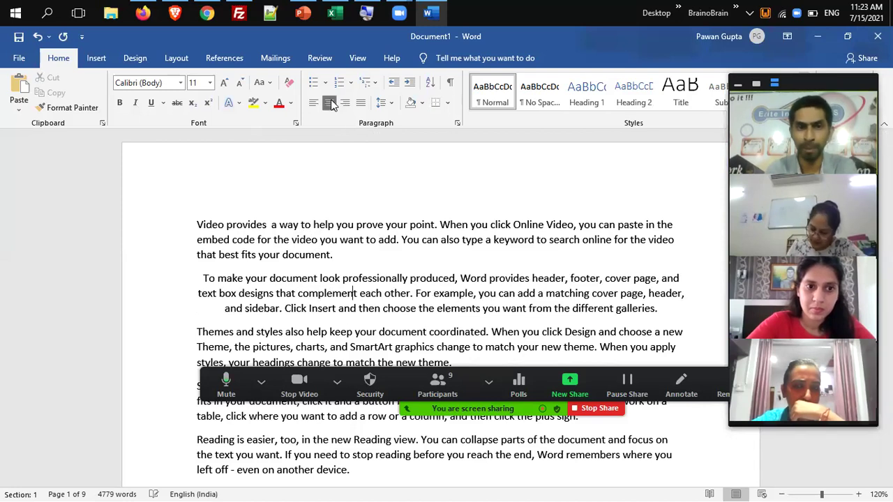
click(422, 103)
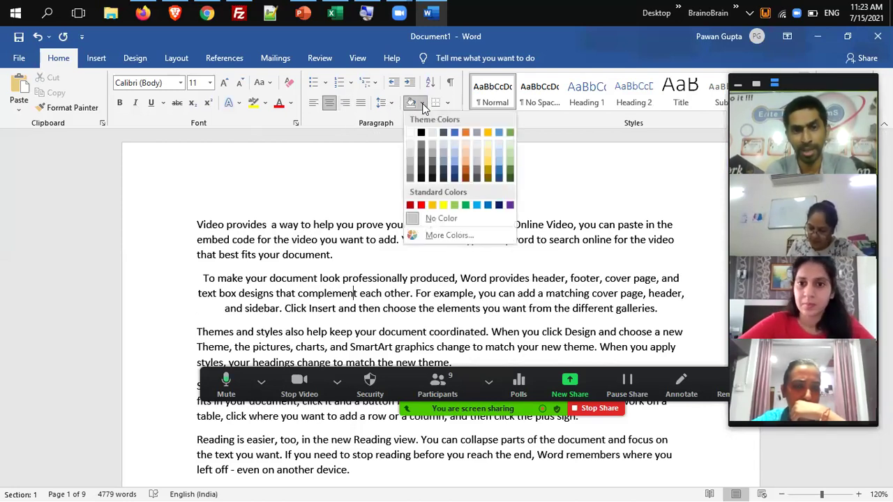
click(444, 156)
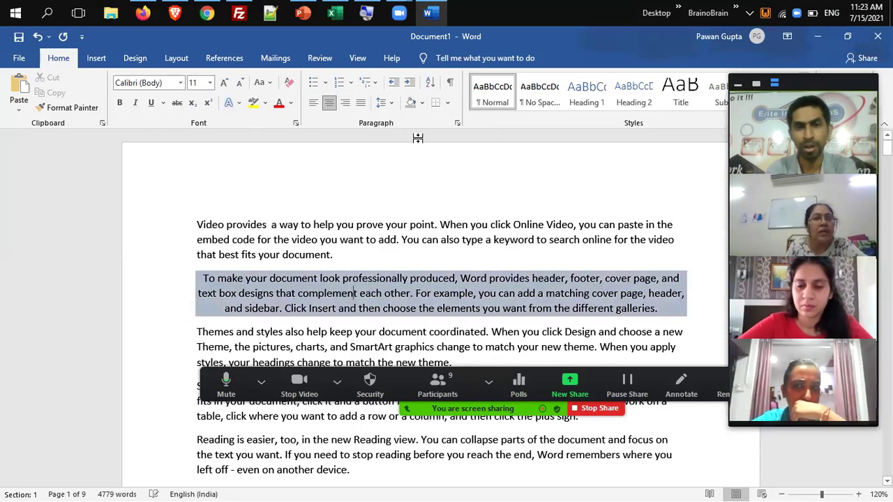
Add outside borders to the second paragraph and turn it into a numbered list item.
click(448, 103)
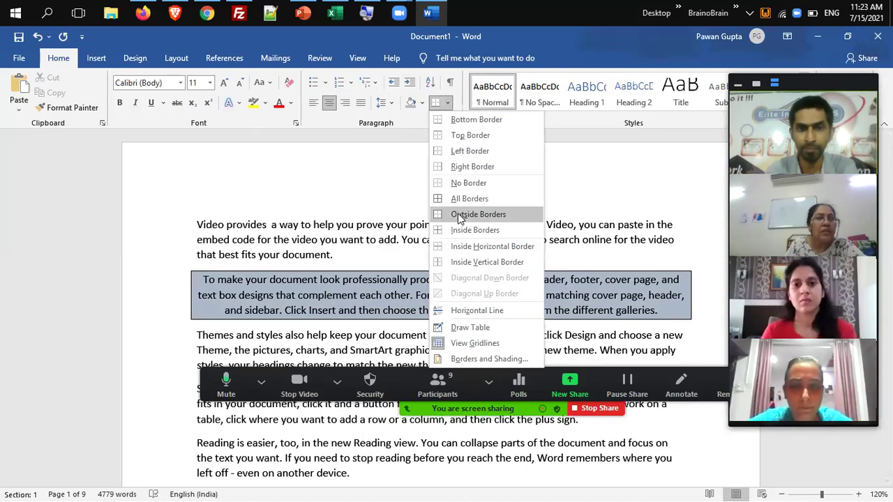
click(458, 214)
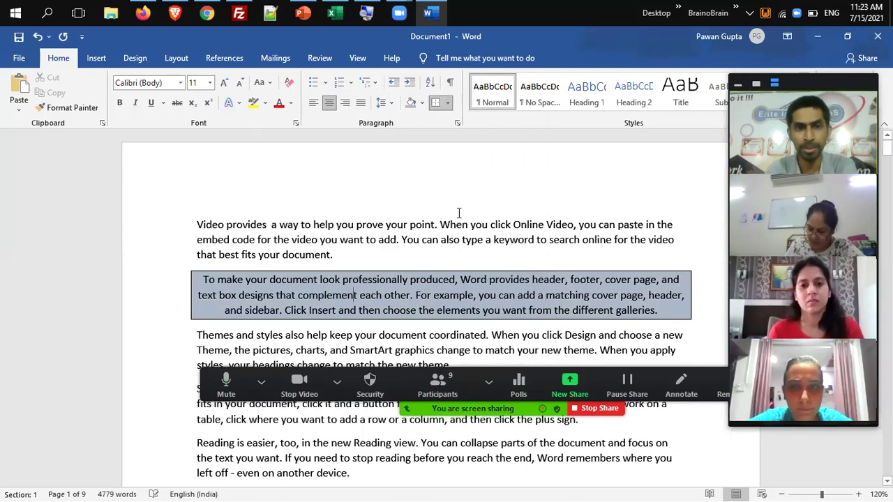
click(342, 83)
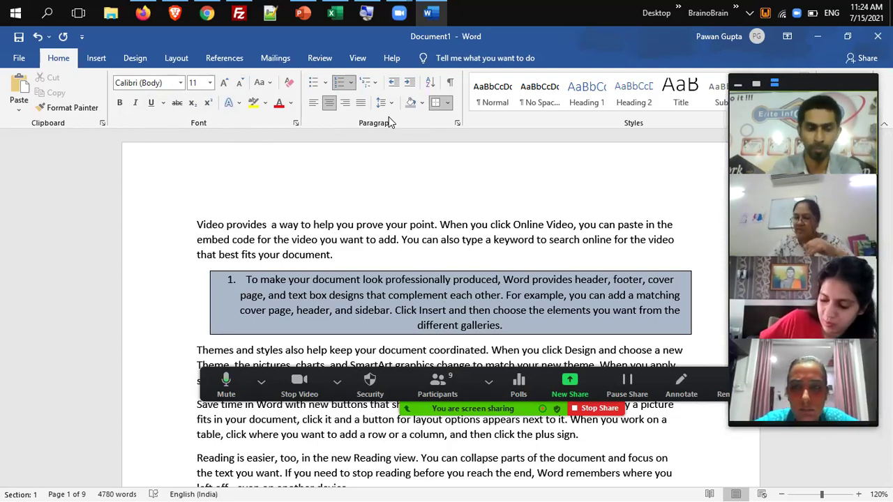
Remove the numbering, border, shading, centering and indent from the second paragraph.
key(ctrl+z)
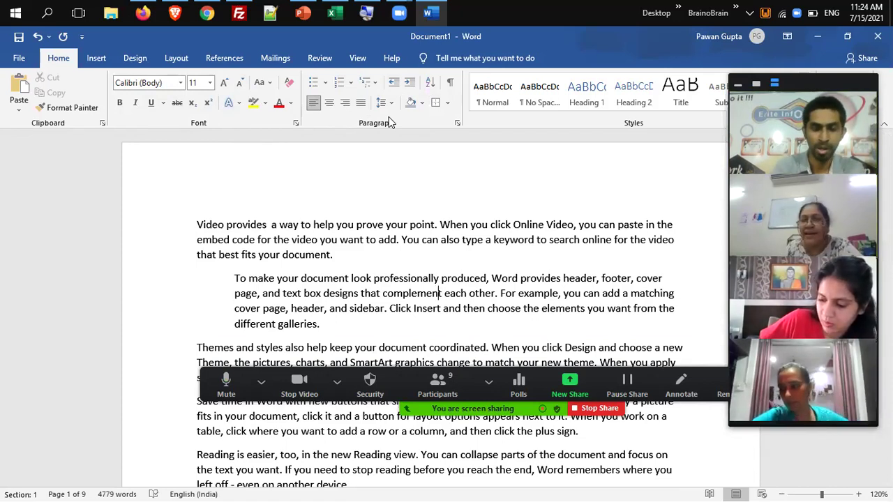
key(ctrl+z)
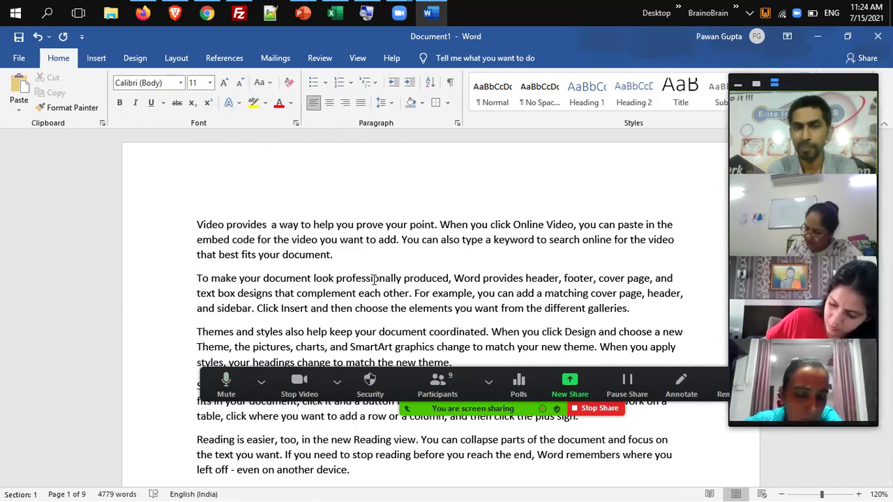
Display the ruler in the document window and return to the text formatting commands.
click(358, 57)
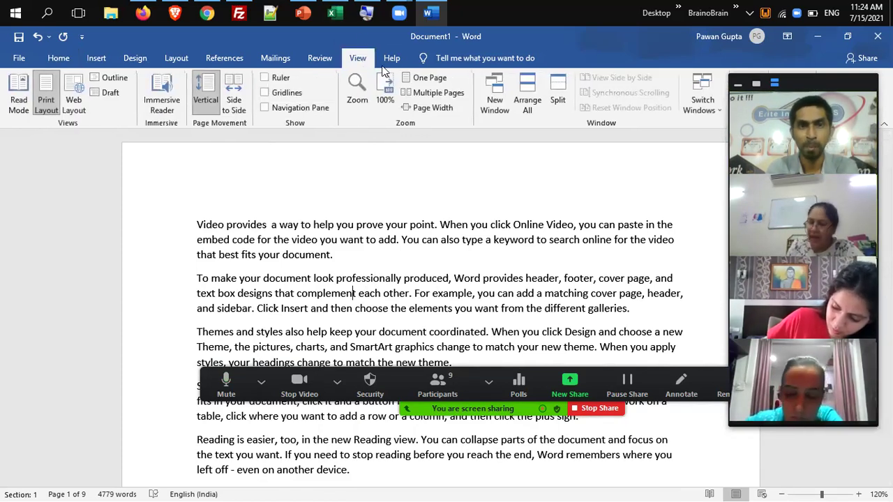
click(280, 79)
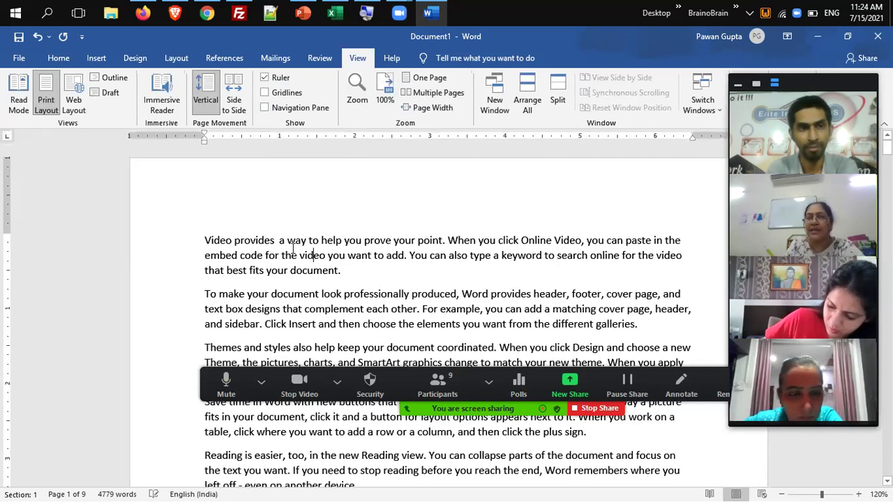
click(58, 58)
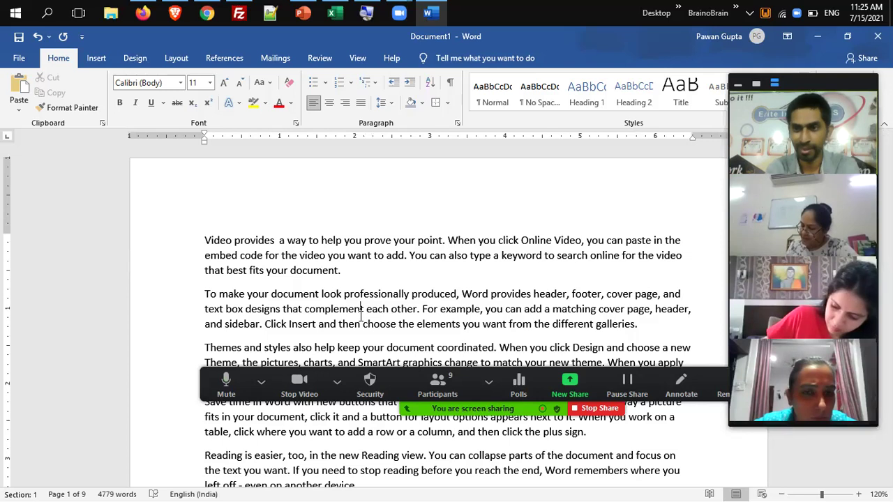
Make the word "Insert" in the last sentence of the second paragraph bold.
double_click(291, 272)
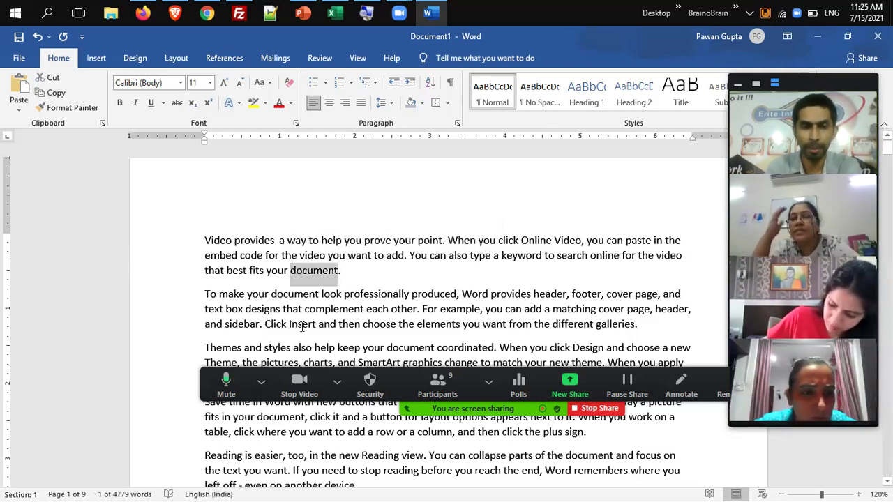
key(ctrl+a)
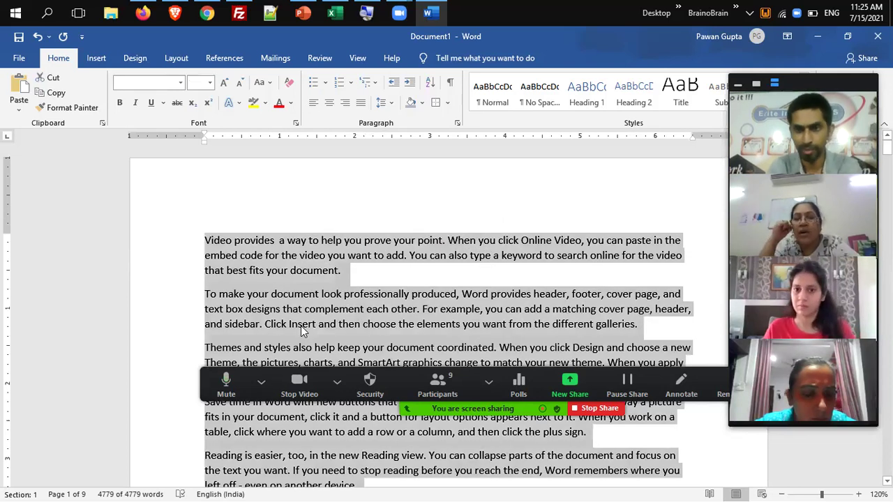
click(301, 326)
double_click(302, 326)
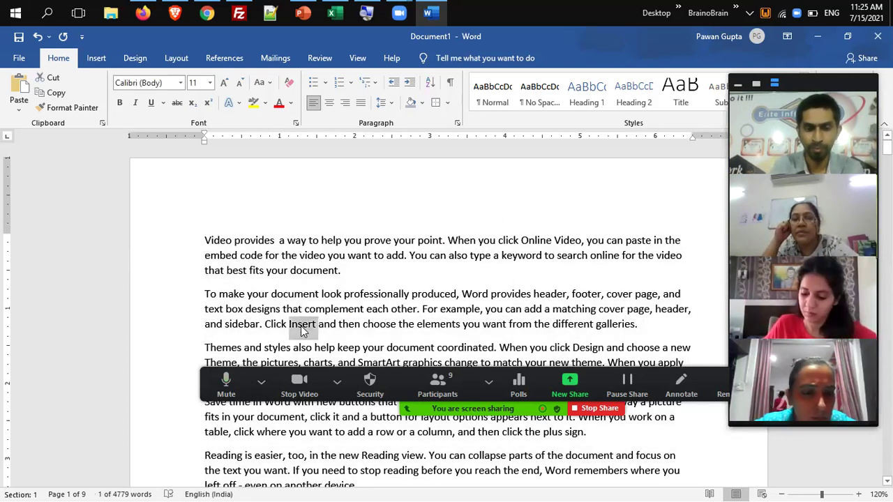
key(ctrl+b)
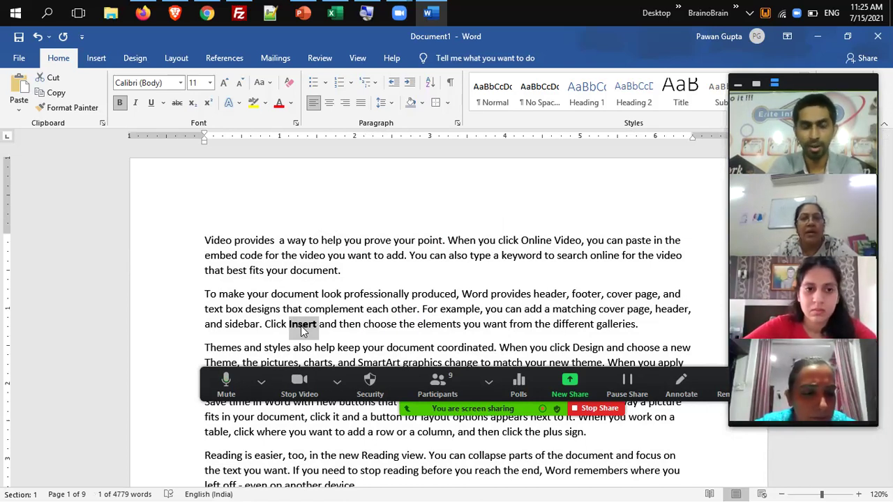
click(300, 325)
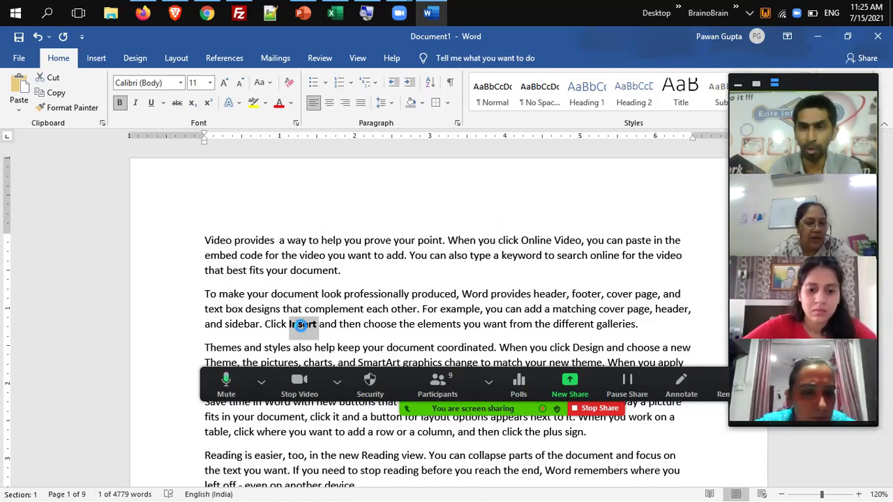
key(ctrl+d)
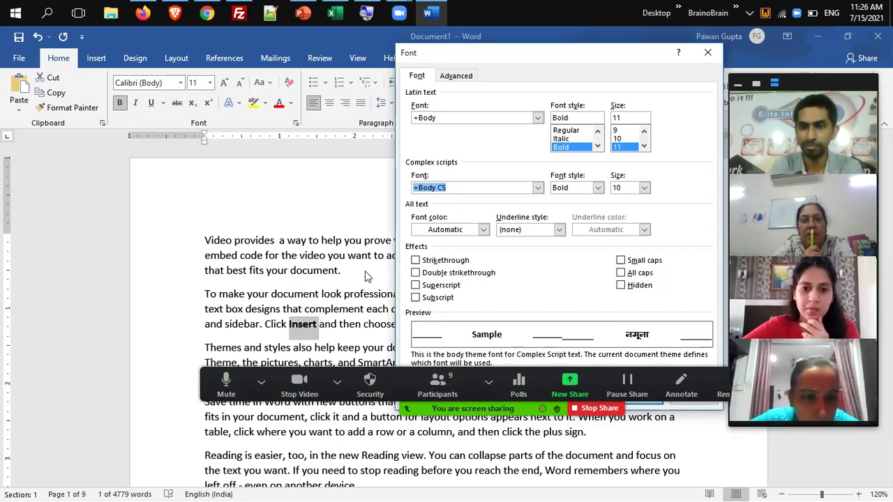
text(m)
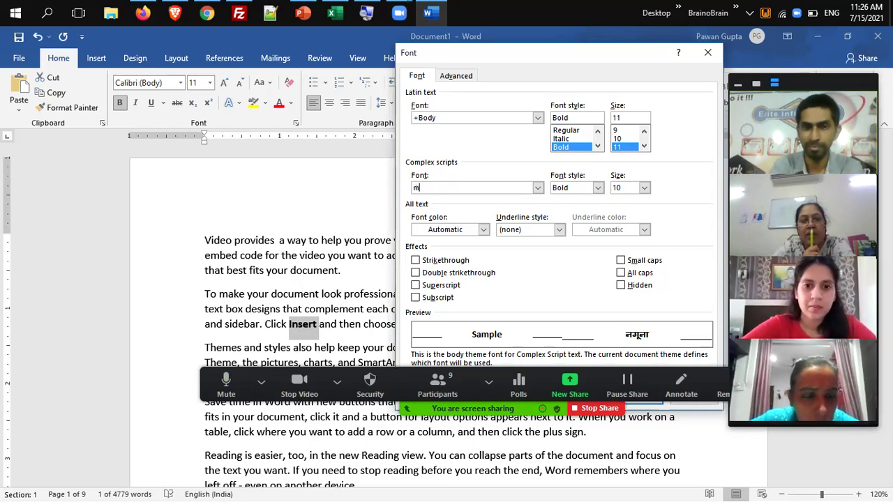
key(Escape)
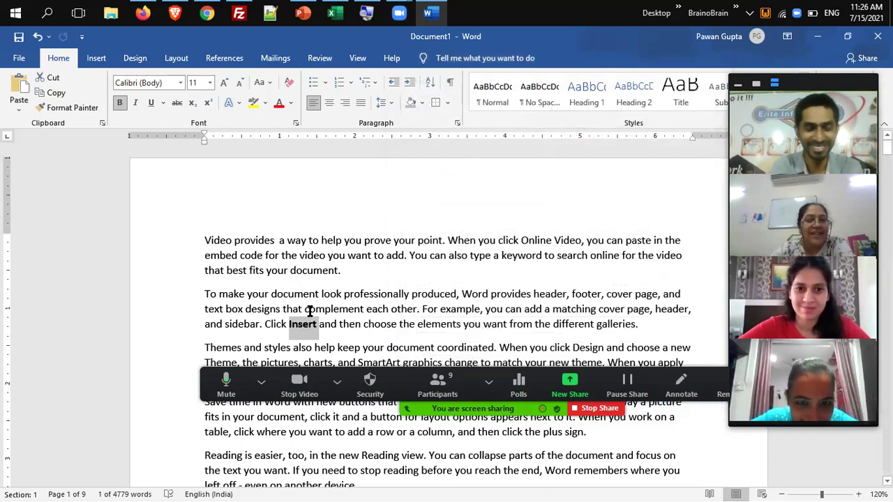
Apply the small caps font effect to the bold word "Insert" in the second paragraph.
key(ctrl+d)
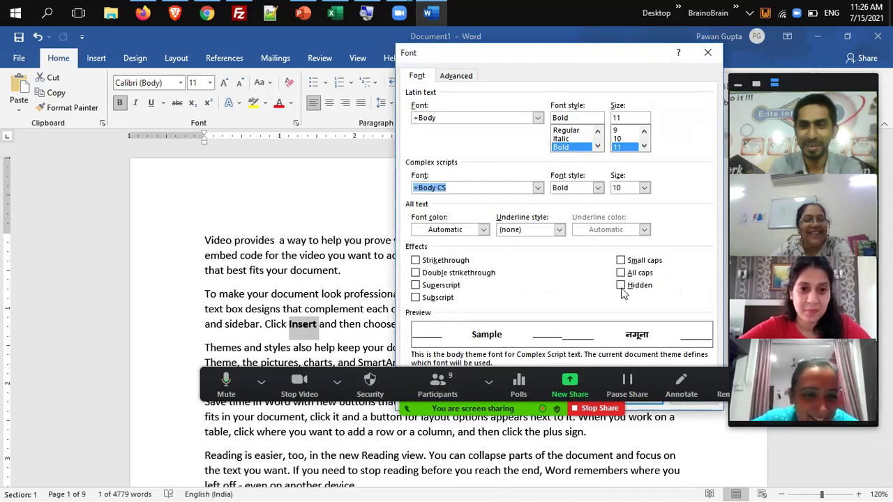
click(643, 276)
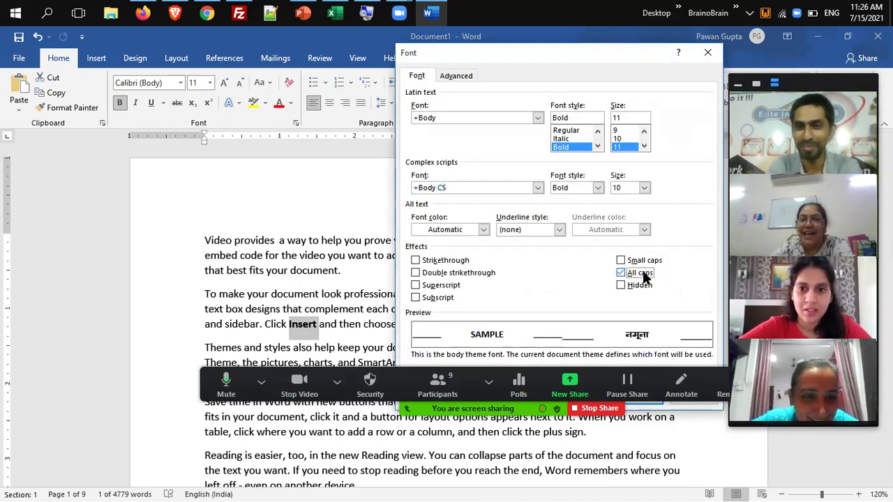
click(643, 276)
click(640, 264)
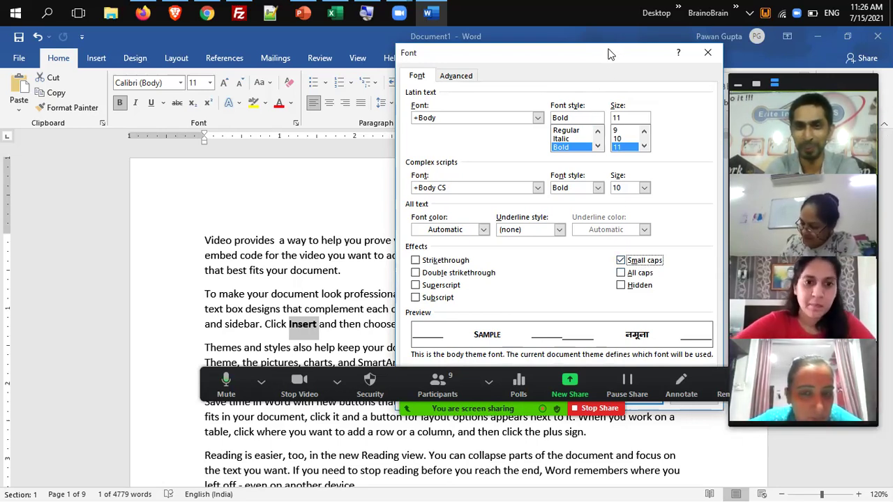
click(477, 466)
drag(467, 477, 466, 477)
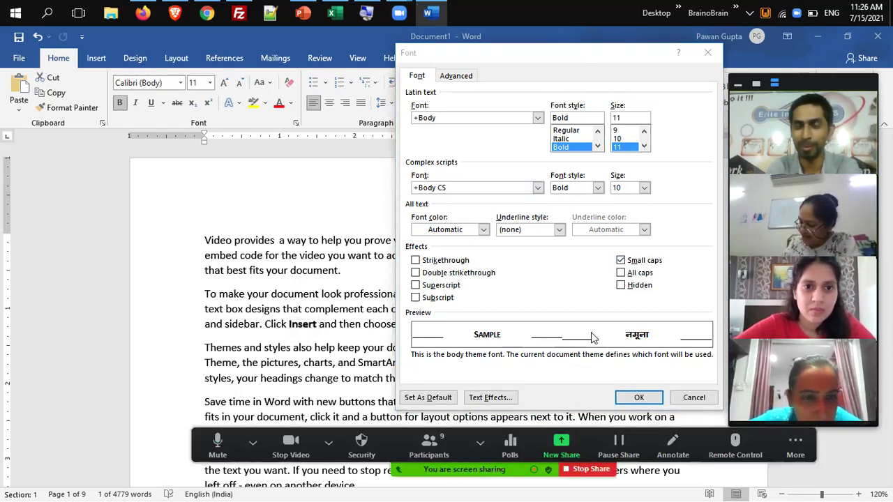
click(652, 399)
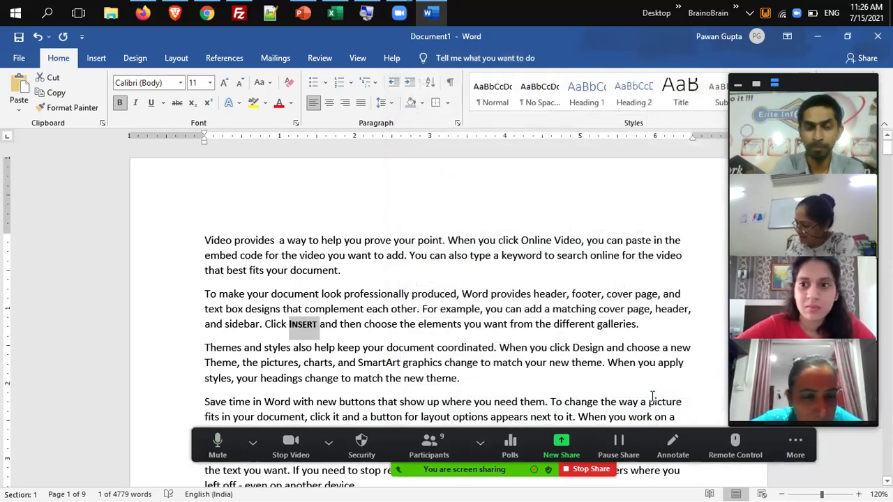
key(ctrl+d)
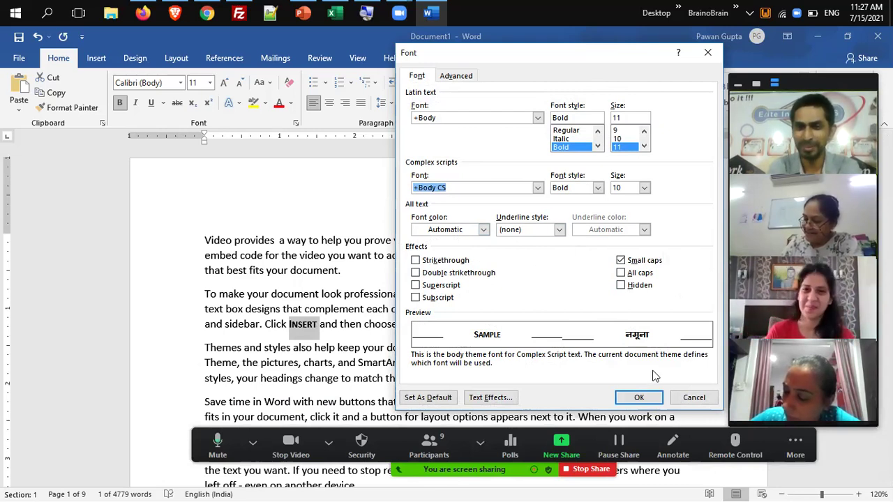
click(685, 398)
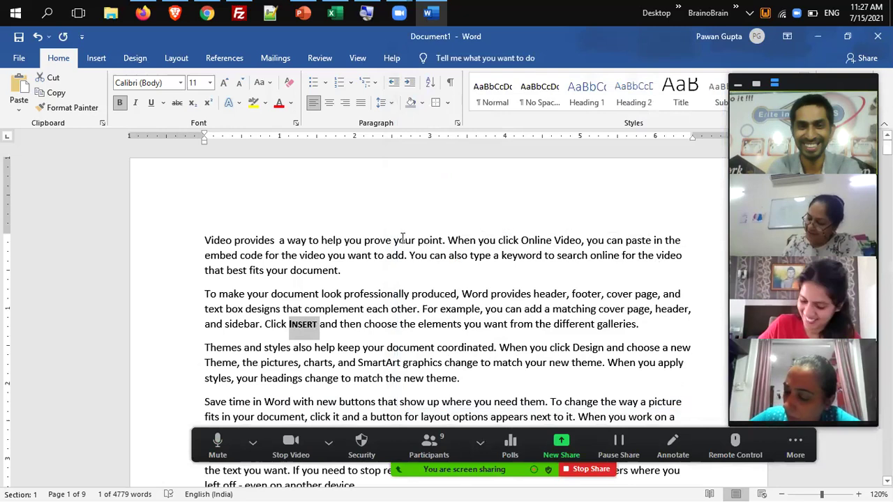
Center the second paragraph and add a centered title line "Assignment" above the first paragraph.
click(297, 289)
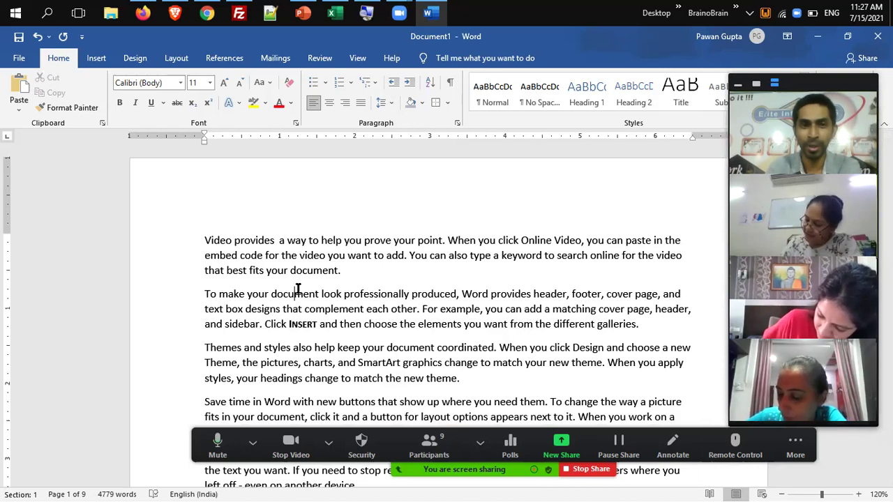
key(ctrl+e)
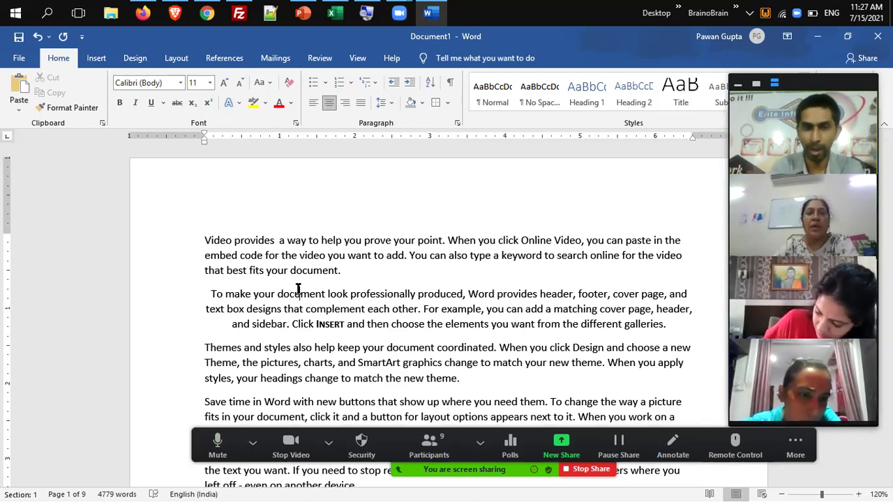
key(ctrl+Home)
key(Return)
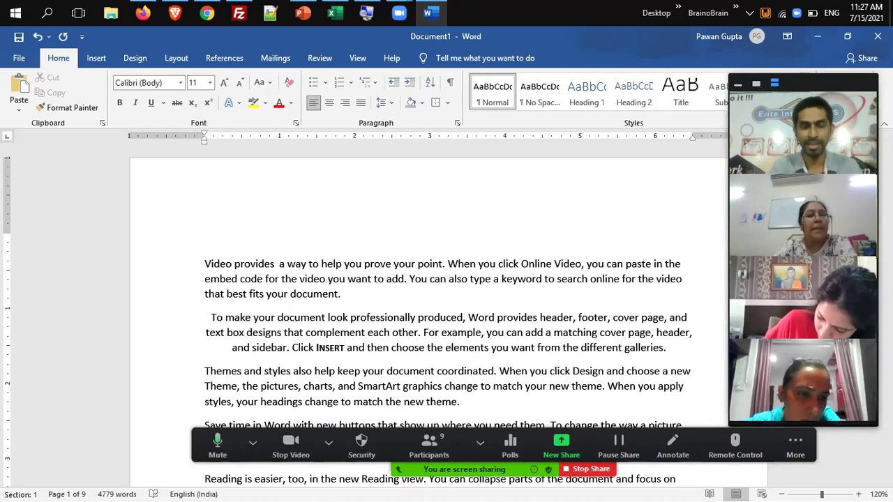
key(ctrl+e)
text(As)
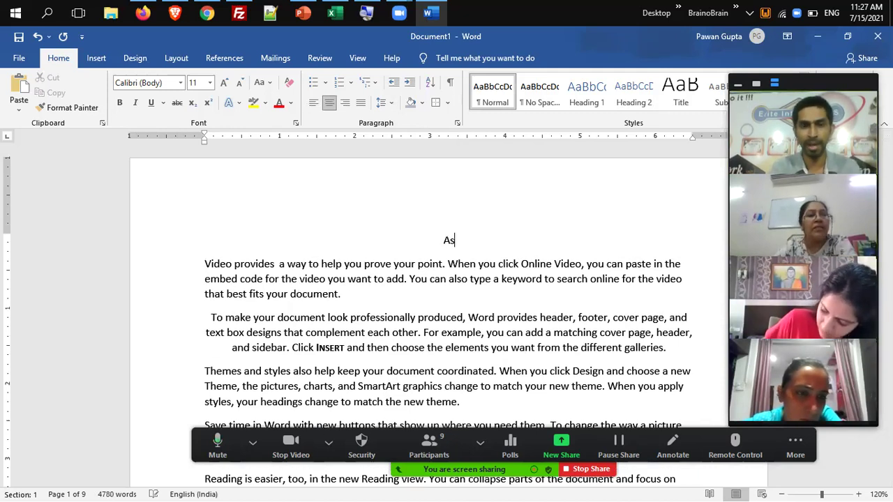
text(signment)
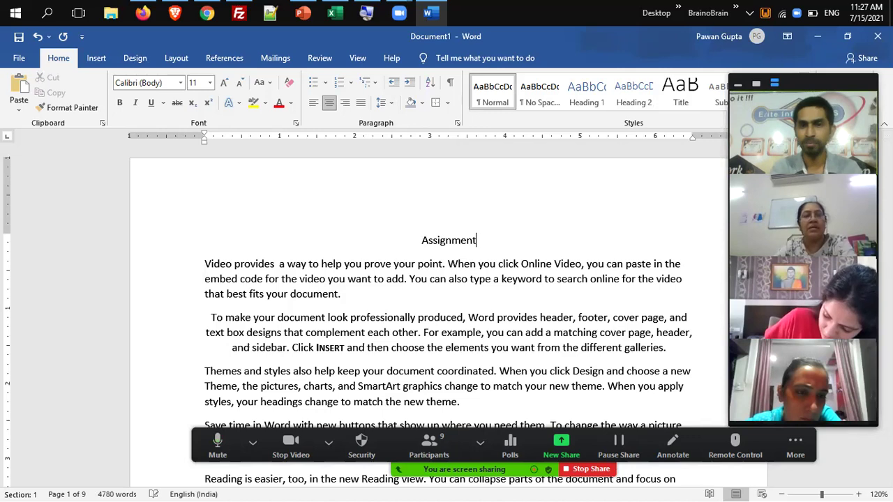
key(Return)
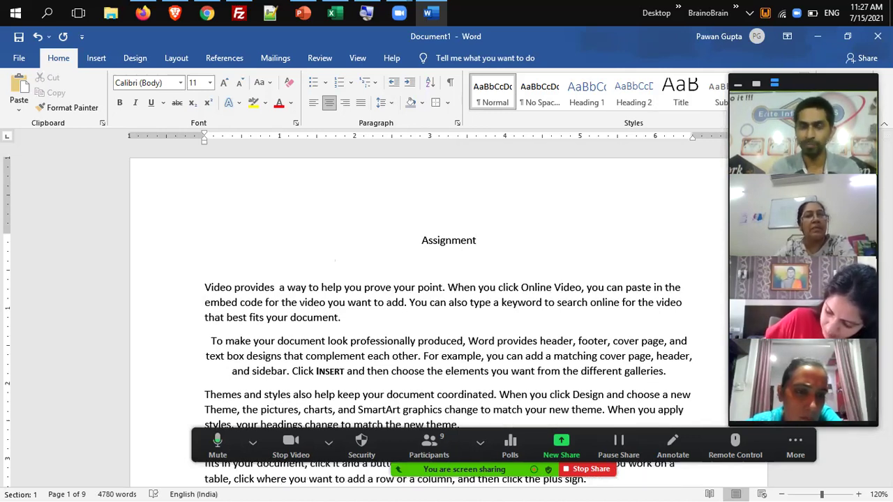
key(ctrl+l)
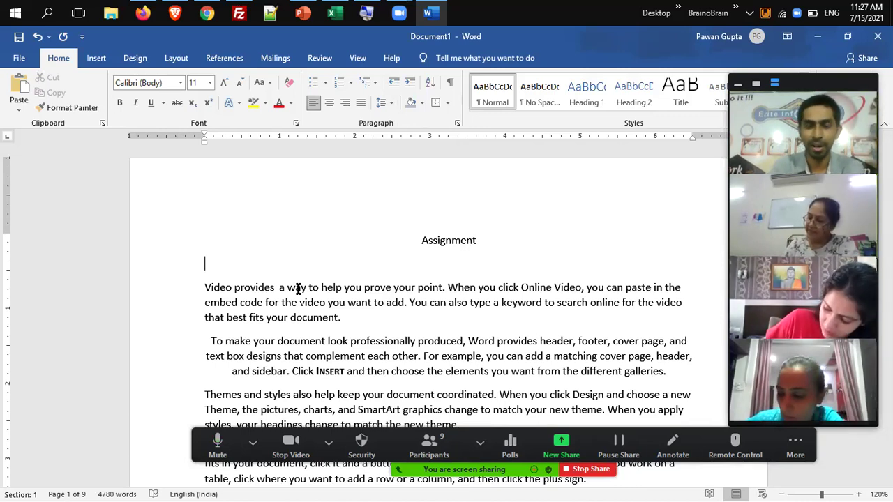
key(Delete)
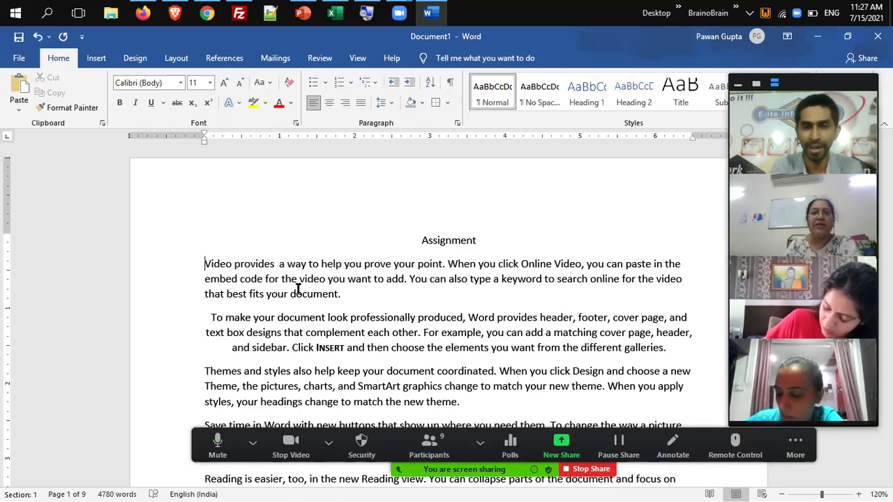
Display the document's text search and close it again without searching for anything.
key(ctrl+f)
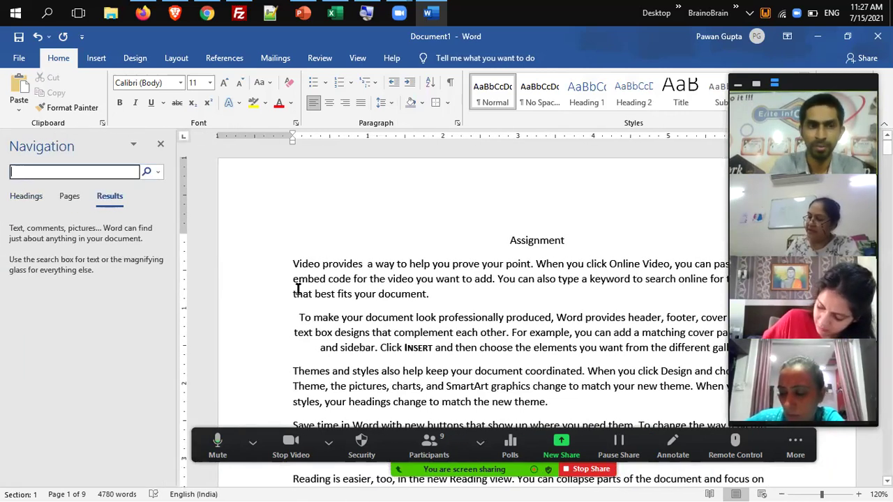
click(161, 144)
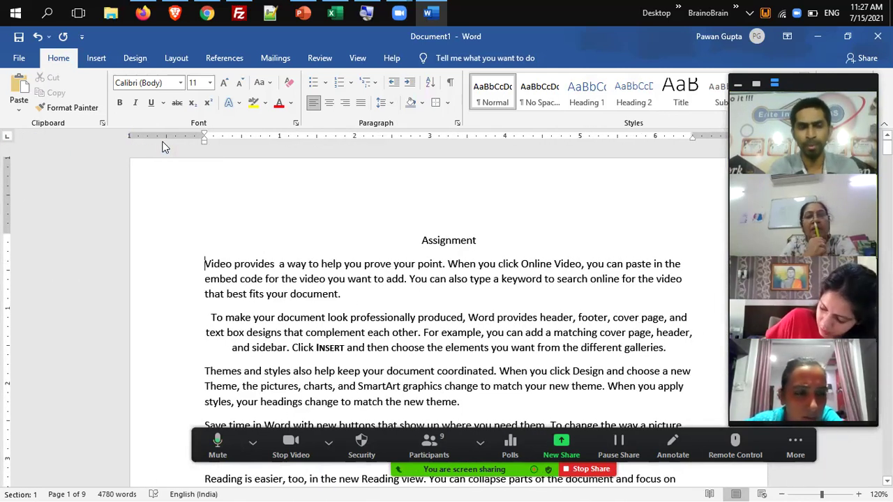
key(ctrl+f)
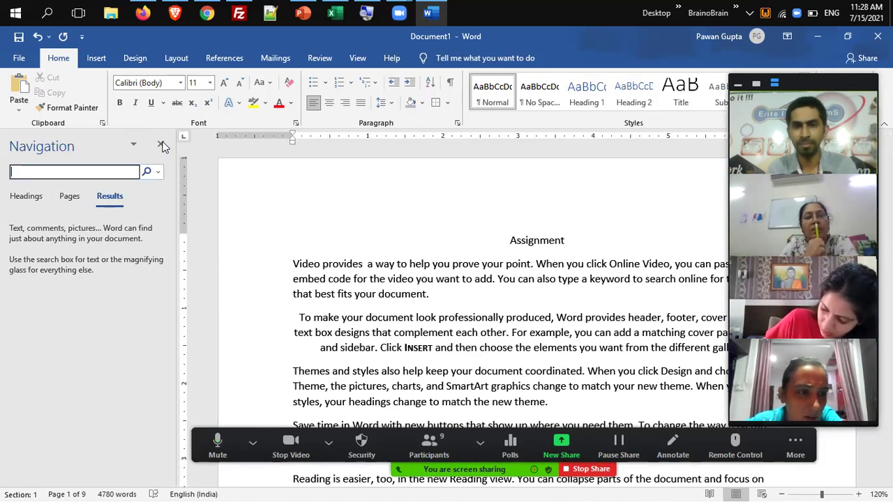
click(161, 145)
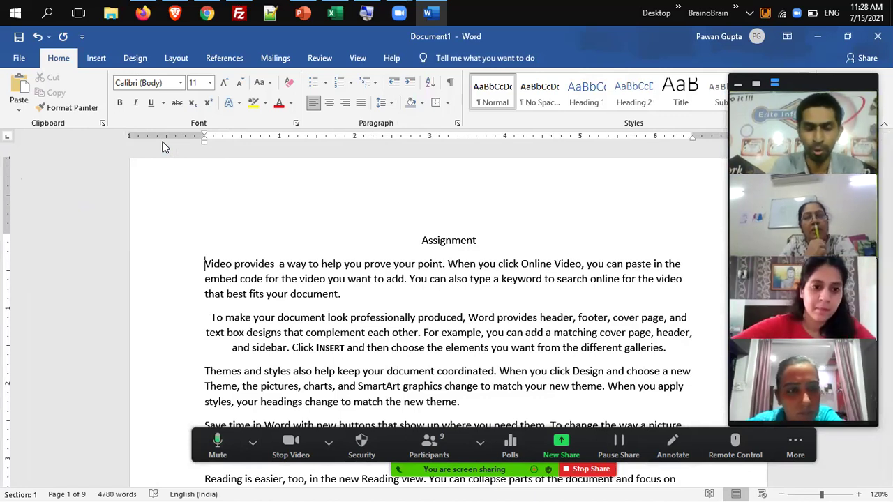
Use Go To to reach page 4, move two pages forward and go three pages back.
key(ctrl+g)
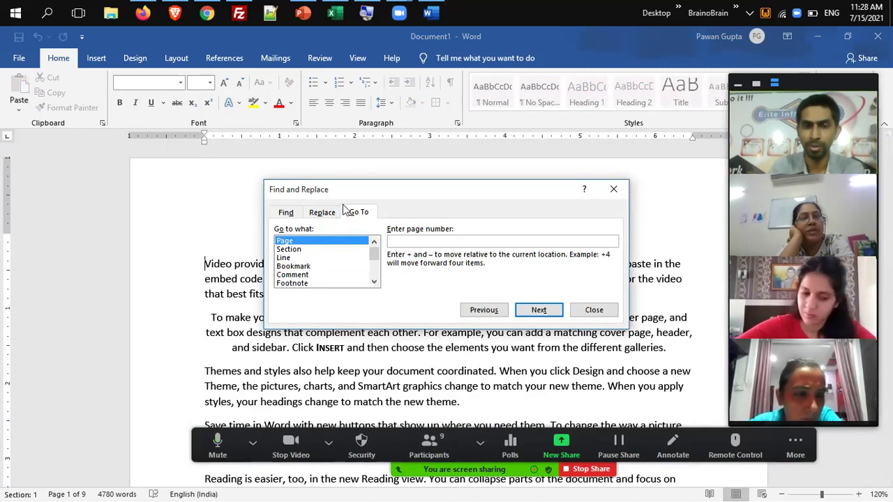
text(4)
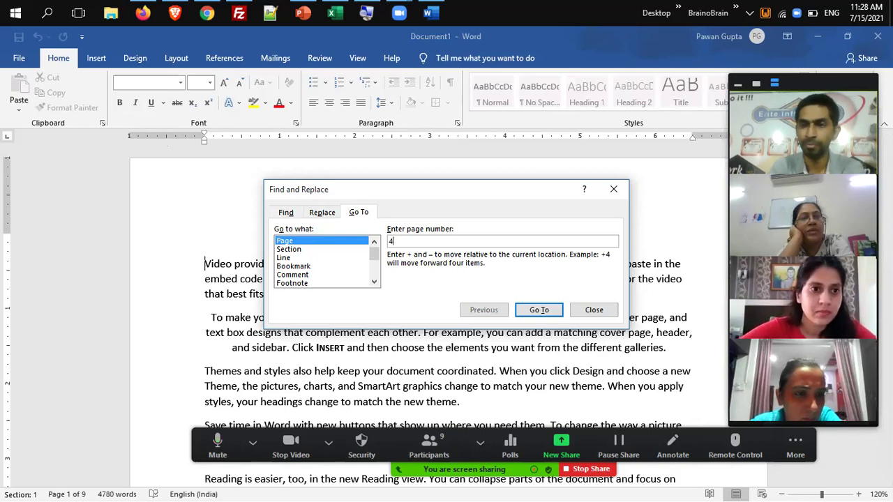
key(Return)
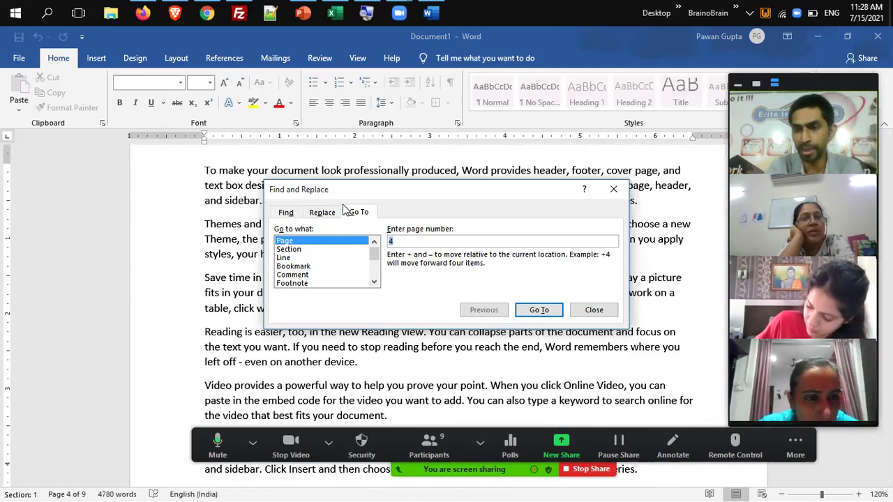
text(+2)
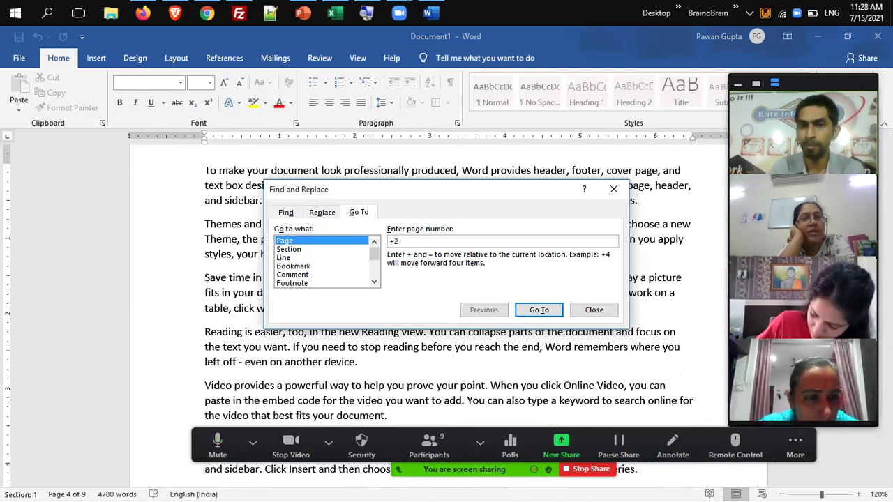
key(Return)
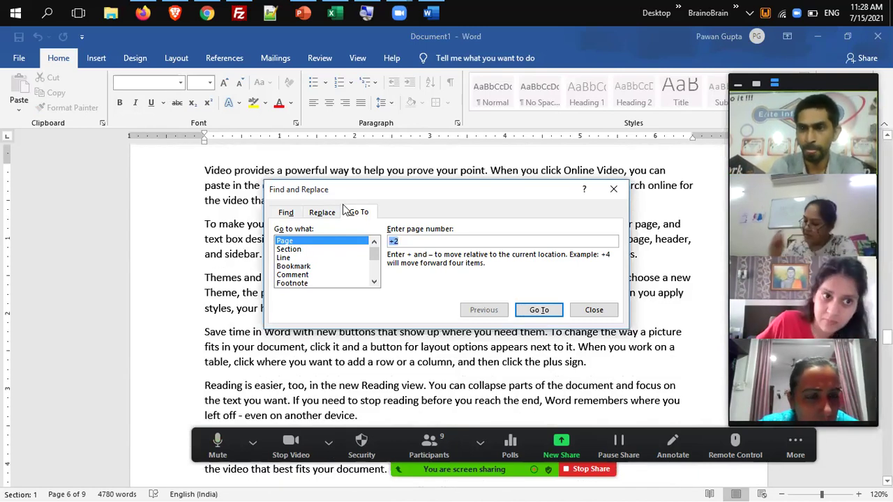
text(-3)
key(Return)
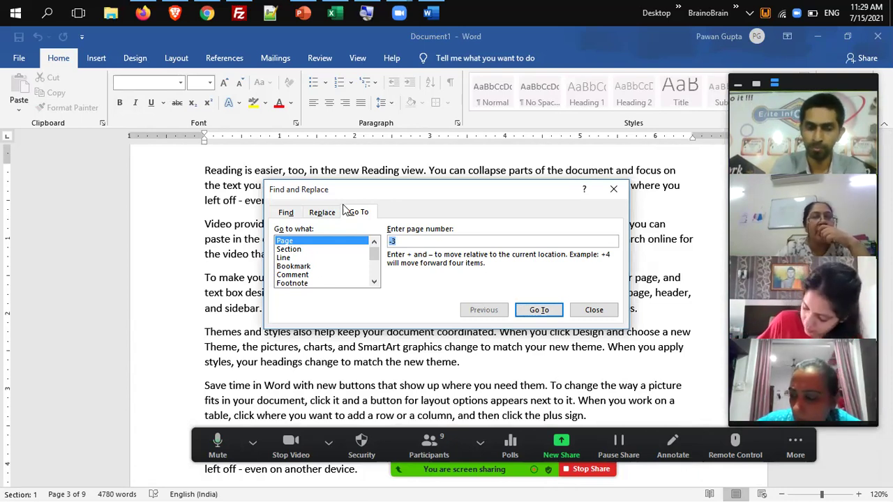
key(Escape)
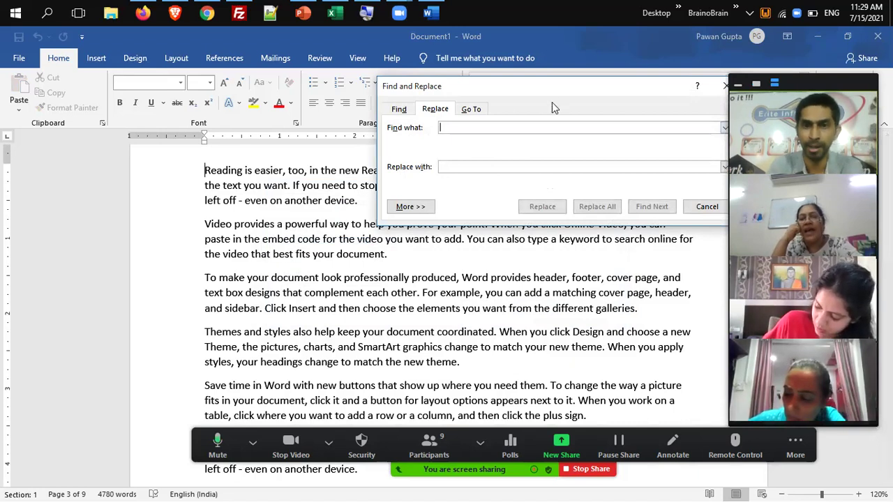
Set up a find and replace with "Reading" as both the search text and the replacement text.
drag(554, 94, 369, 190)
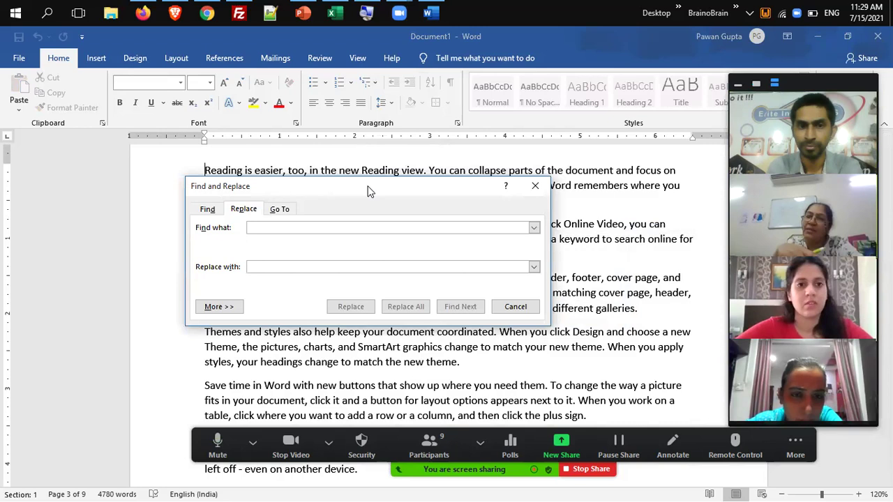
drag(365, 186, 407, 198)
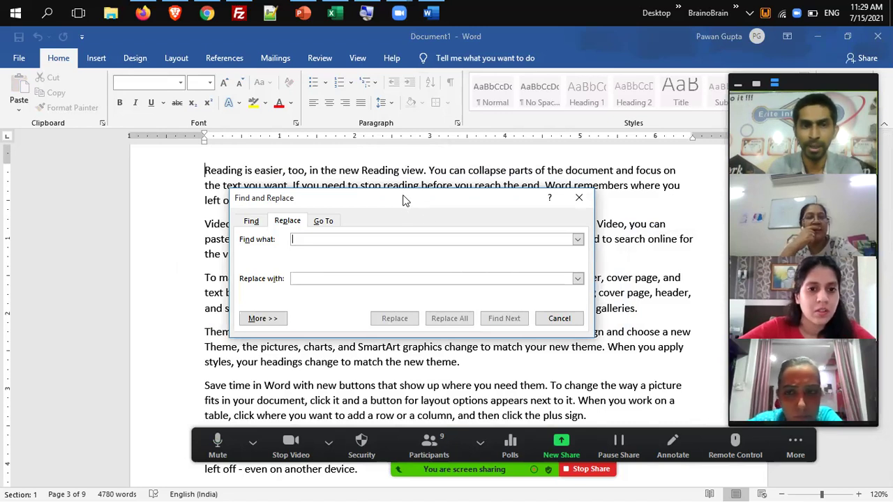
drag(401, 198, 427, 219)
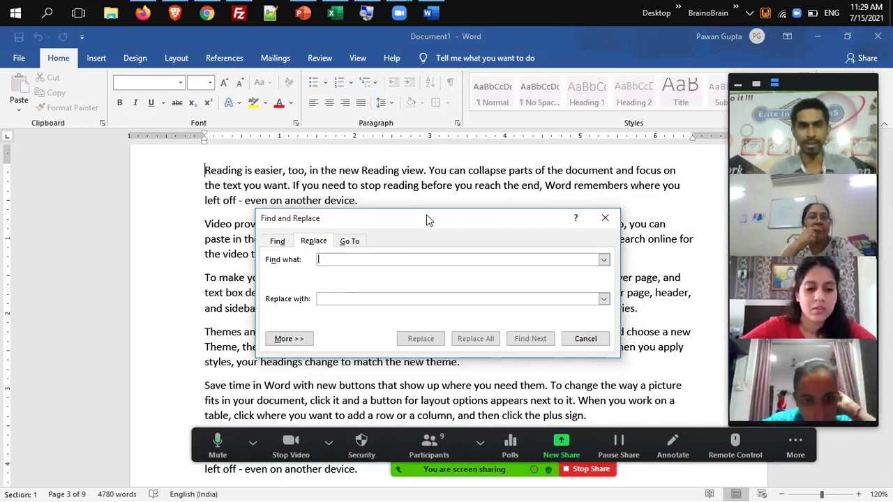
text(R)
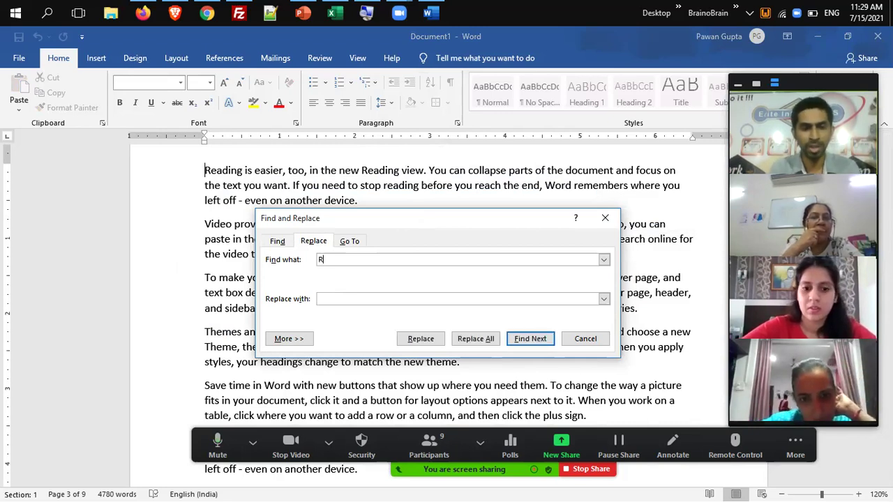
text(eading)
key(BackSpace)
text(g)
key(Tab)
text(Reading)
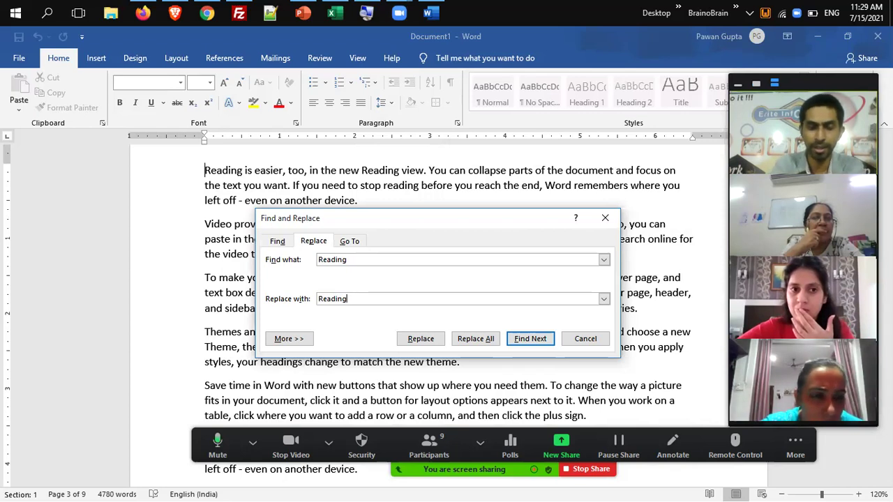
Add underline, bold and italic formatting to the replacement text and replace all occurrences of "Reading".
key(ctrl+u)
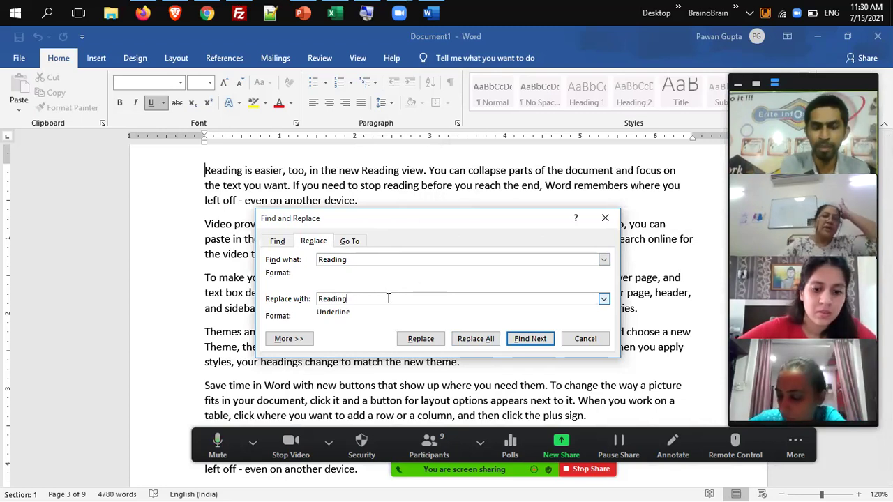
key(ctrl+b)
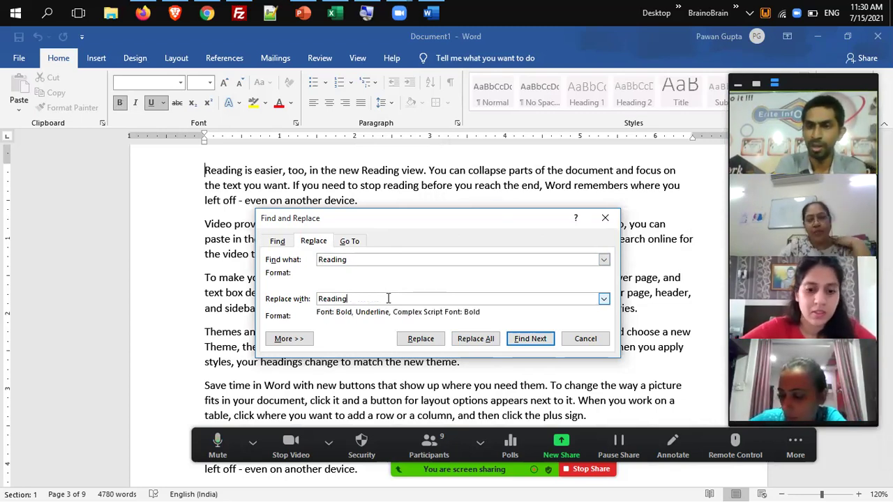
key(ctrl+i)
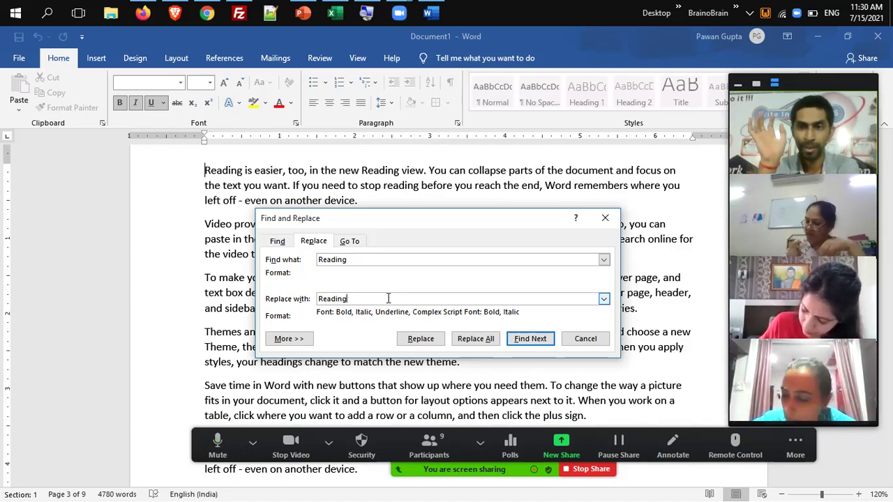
click(485, 339)
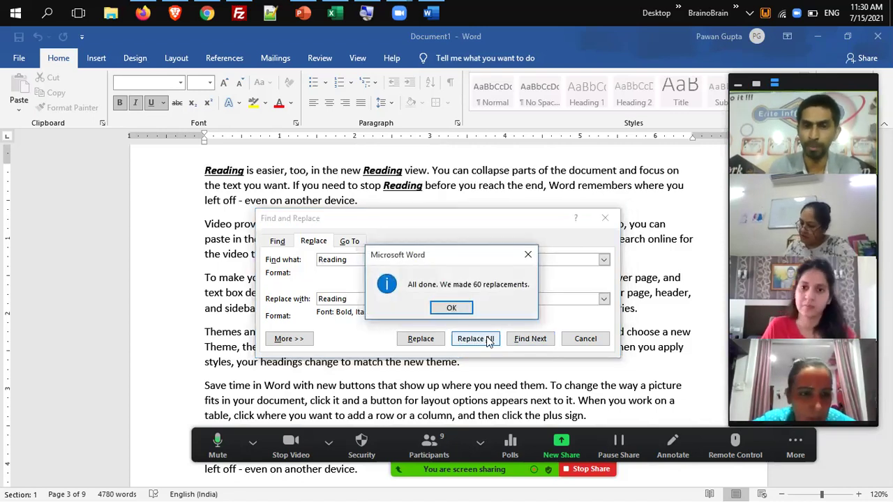
Dismiss the replacement message and review the search text and the formatted replacement text in Find and Replace.
click(452, 309)
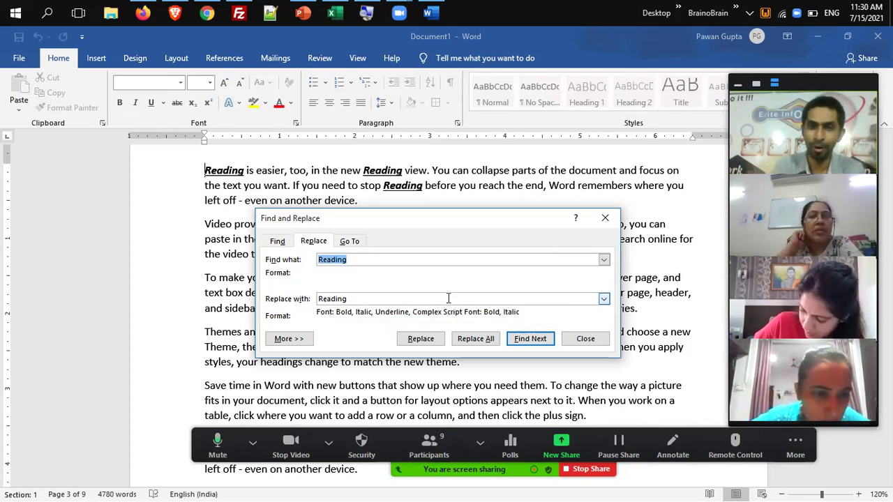
click(447, 298)
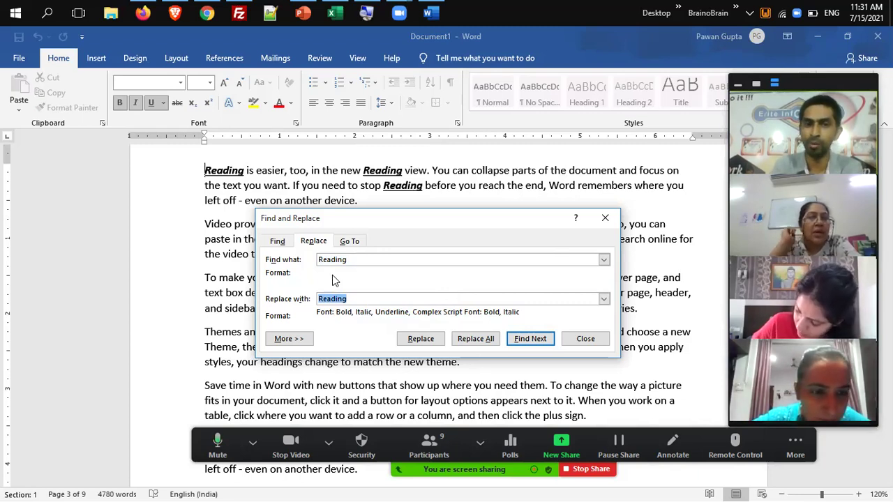
click(379, 302)
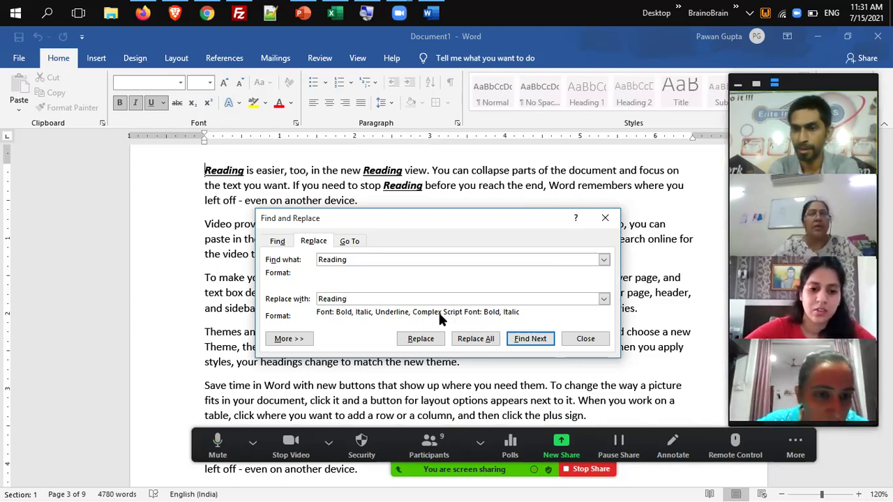
click(376, 261)
click(385, 296)
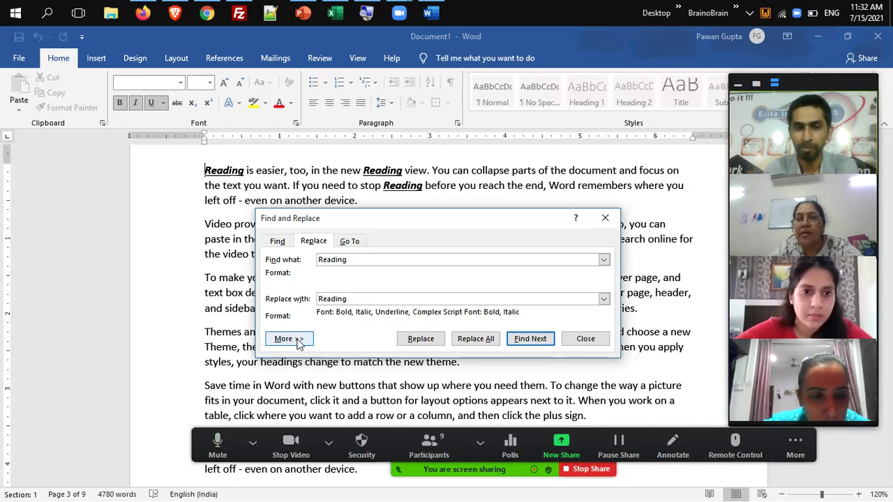
Expand the replace options, clear all formatting from the replacement text "Reading" and close Find and Replace.
click(298, 341)
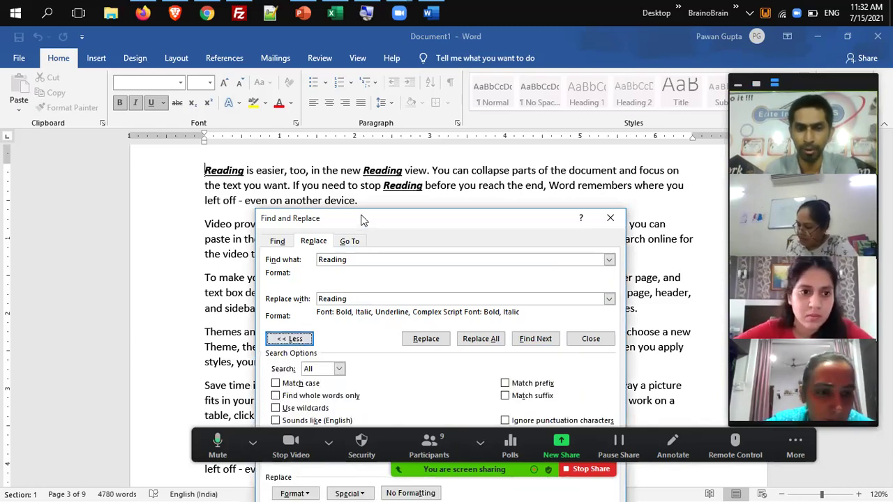
drag(362, 223, 353, 125)
click(407, 396)
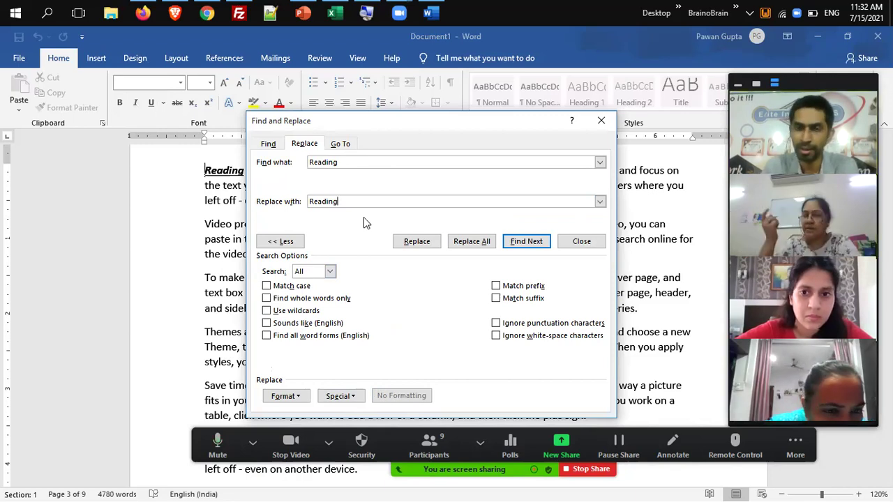
click(600, 122)
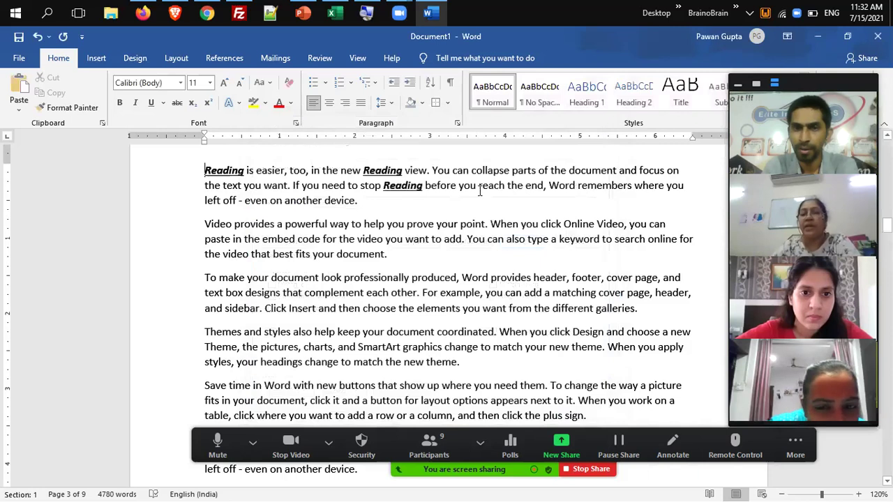
Reopen Find and Replace, clear the bold, italic and underline formatting from the replacement text and cancel.
key(ctrl+h)
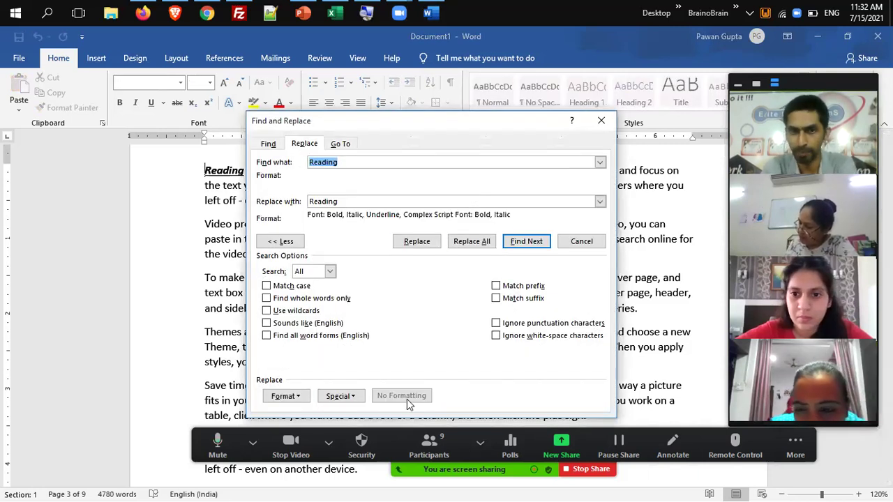
click(378, 205)
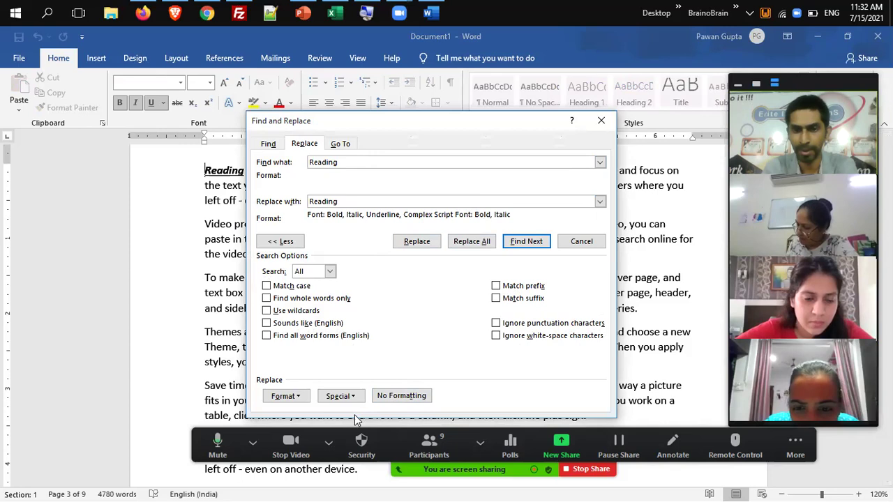
click(389, 397)
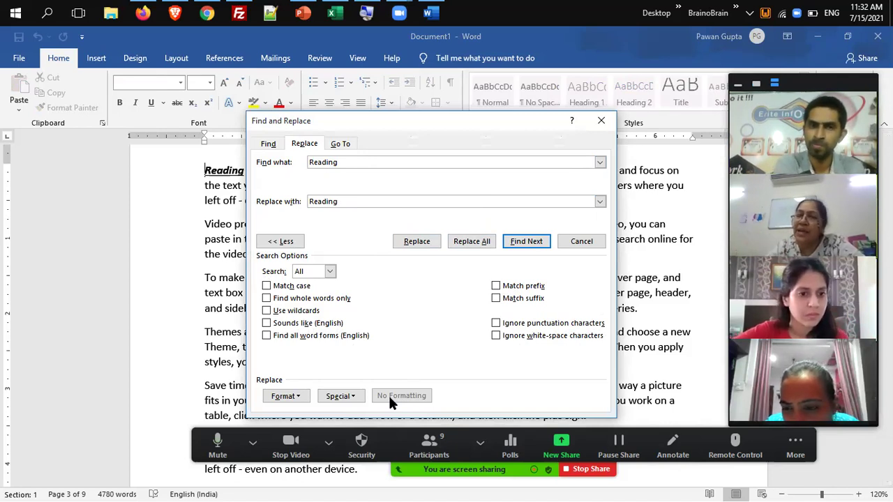
key(Escape)
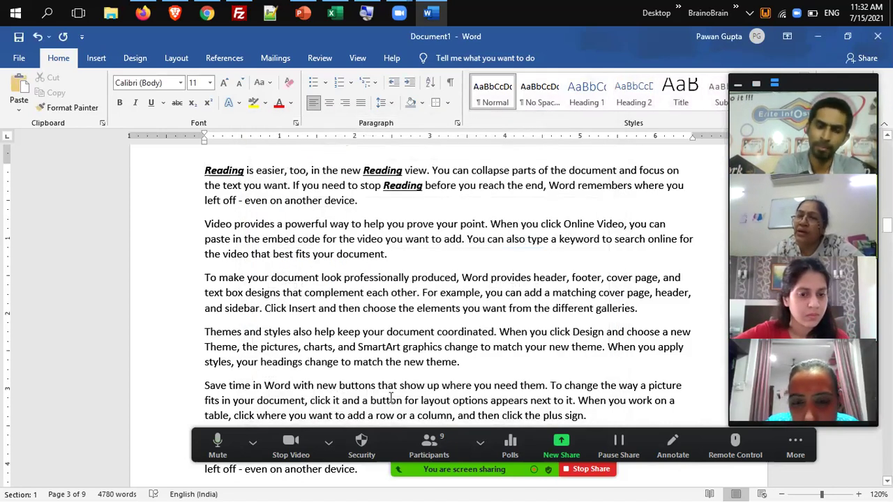
Display Find and Replace again and remove the formatting set for the replacement text "Reading".
key(ctrl+h)
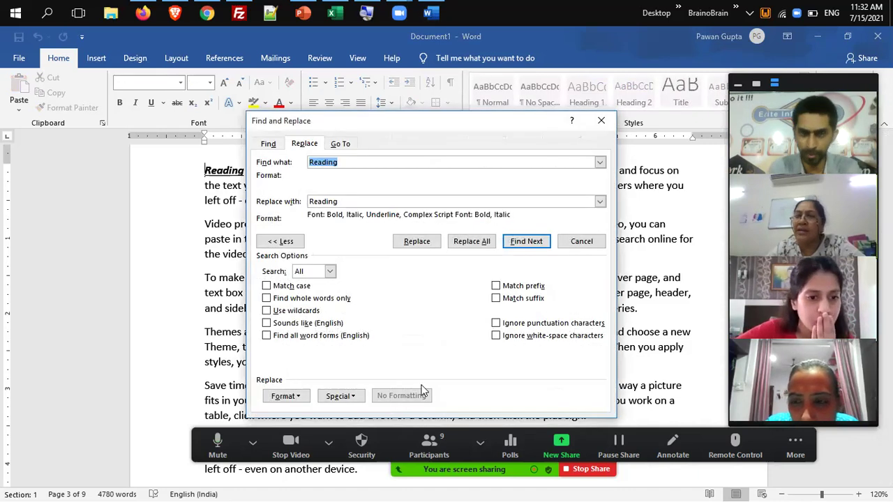
click(397, 201)
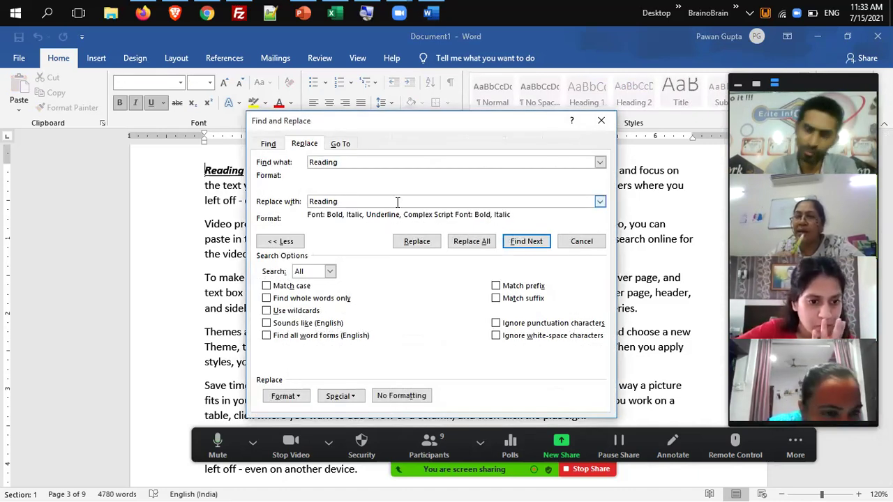
click(426, 396)
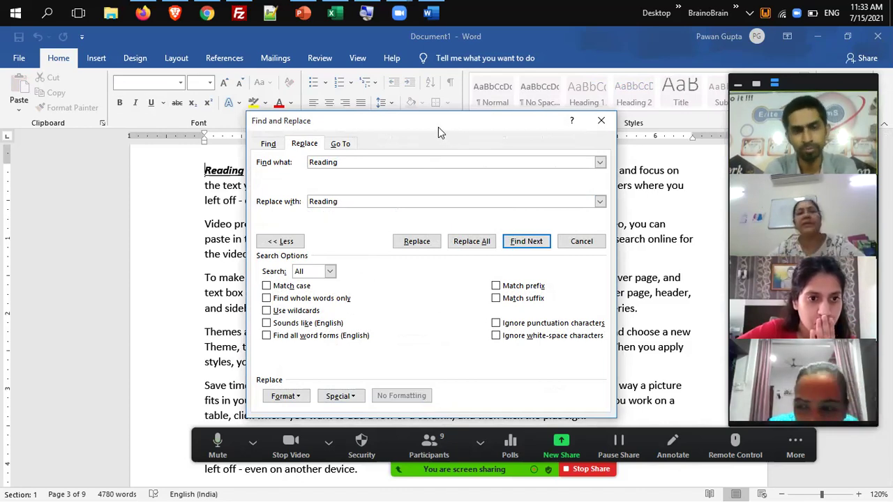
drag(438, 127, 422, 151)
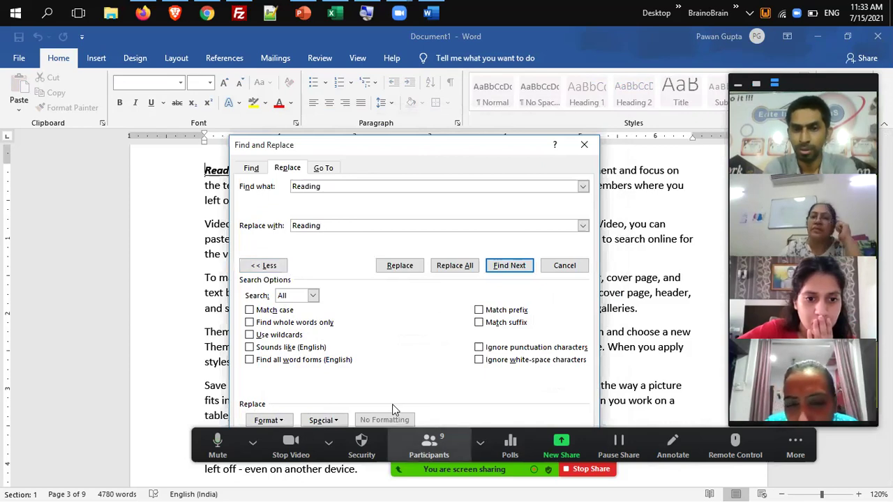
drag(374, 143, 361, 110)
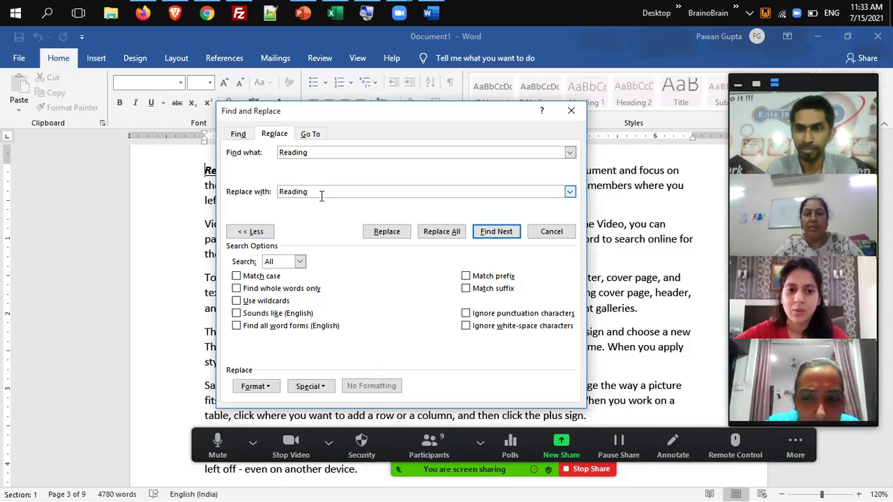
Add underline to the replacement text "Reading", clear that formatting and close Find and Replace.
key(ctrl+u)
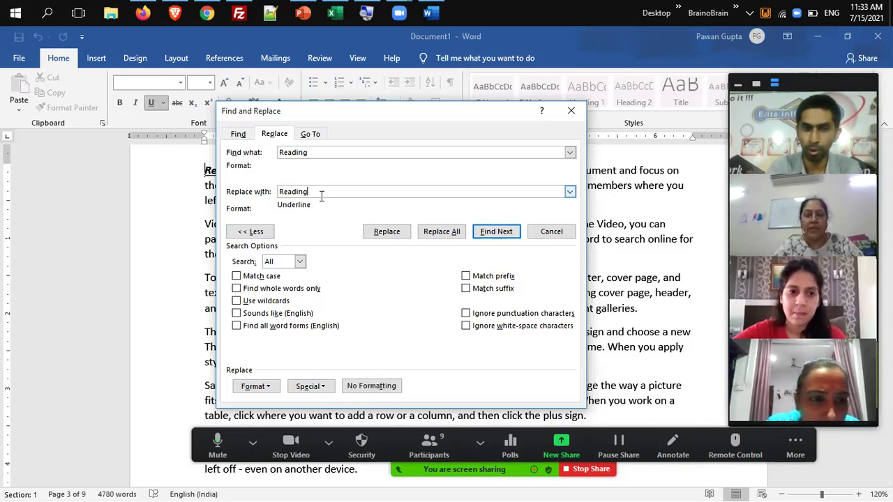
click(381, 391)
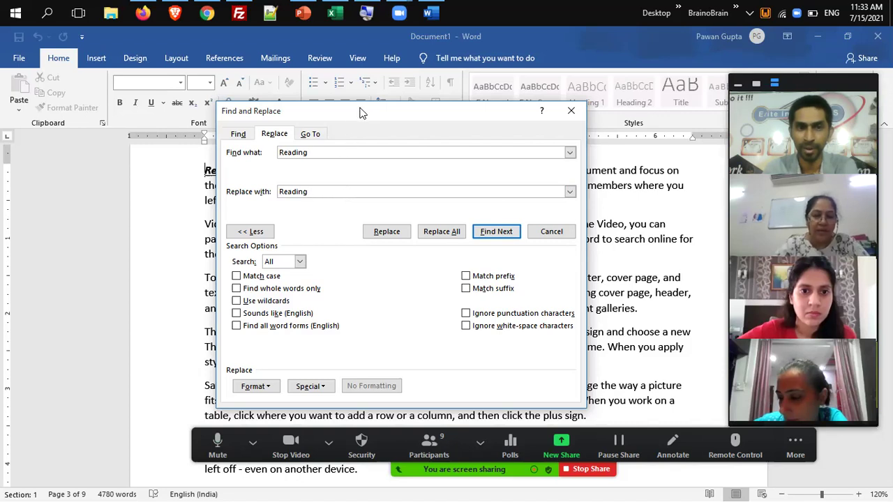
drag(360, 115, 361, 122)
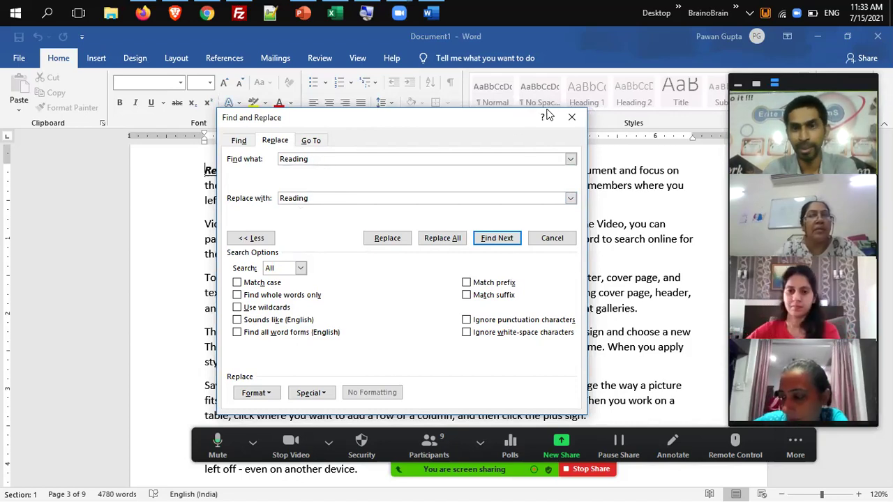
click(572, 117)
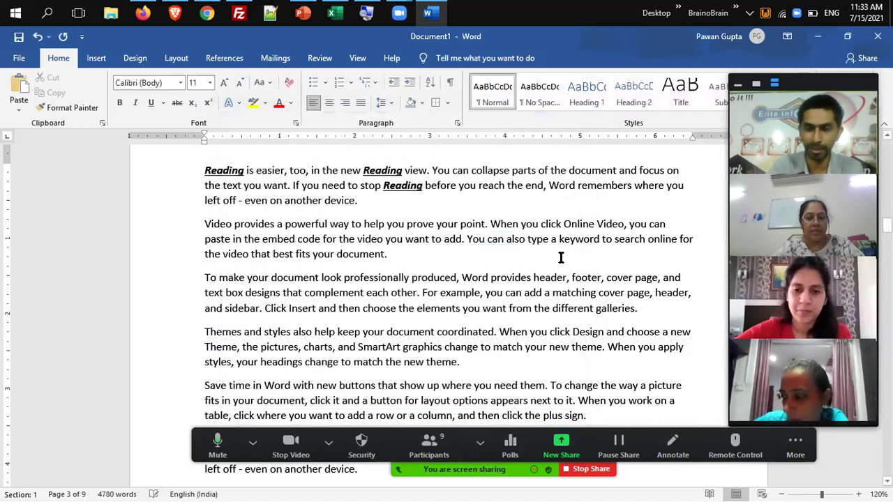
Return to the document's start, highlight "you" and "your" as sample words, and place the cursor before "Video provides".
key(ctrl+Home)
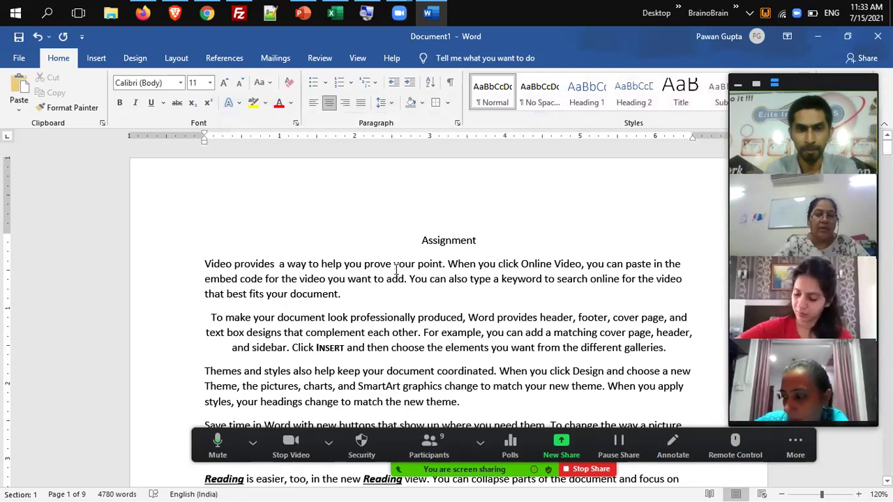
click(354, 267)
double_click(354, 267)
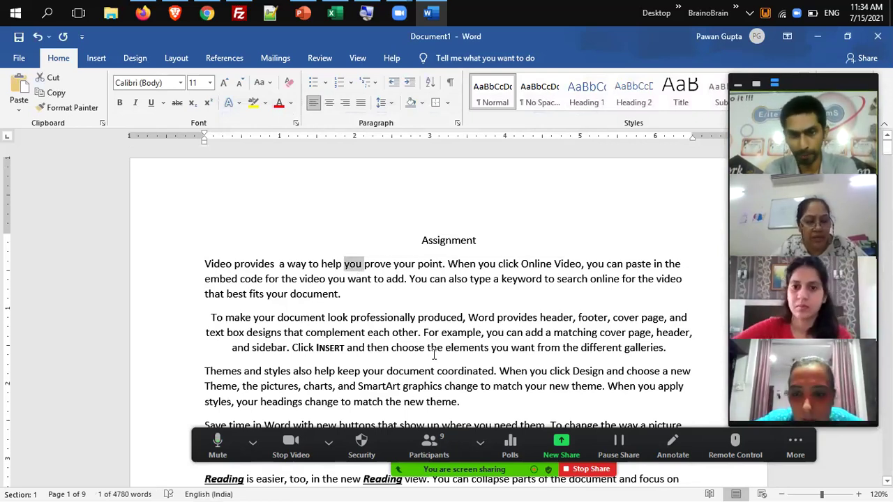
double_click(375, 373)
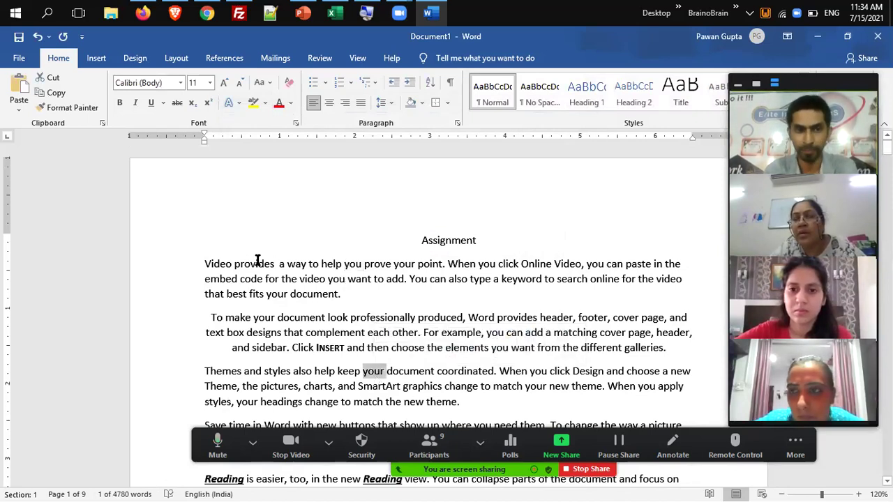
click(202, 264)
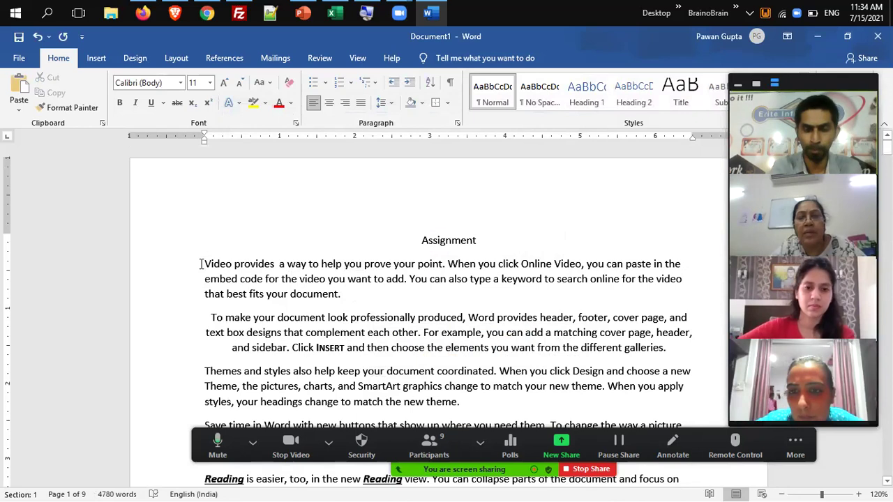
Set up a find and replace of "you" with "you", using underline as the replacement's only formatting.
key(ctrl+h)
text(you)
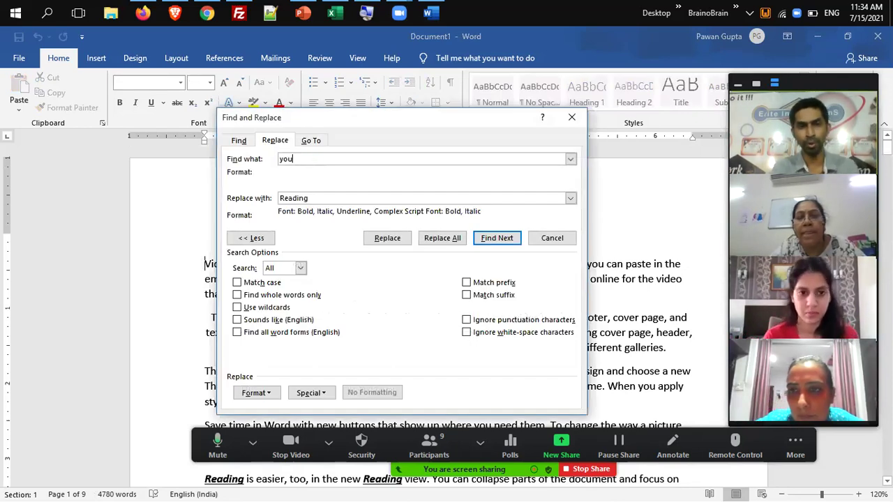
key(Tab)
text(you)
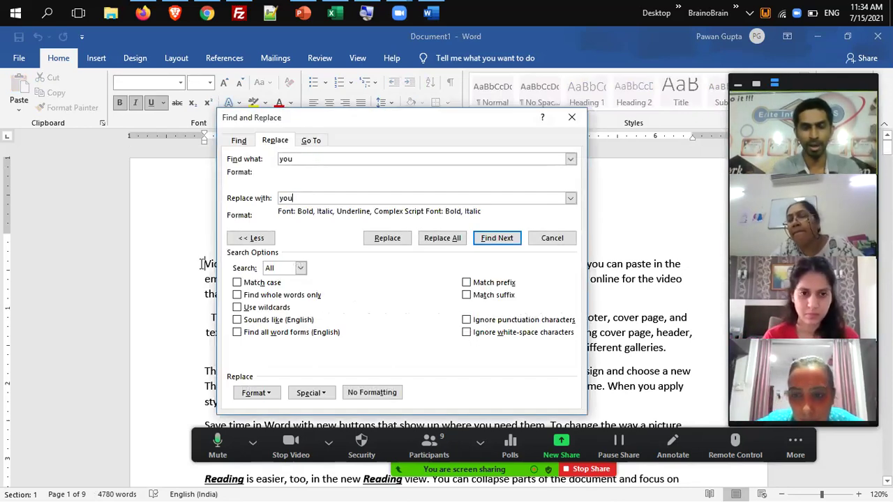
key(ctrl+u)
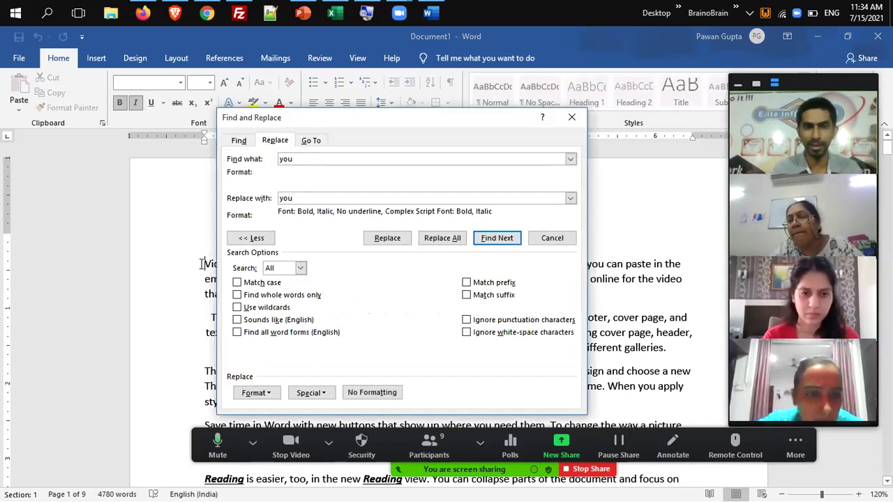
click(371, 393)
key(ctrl+u)
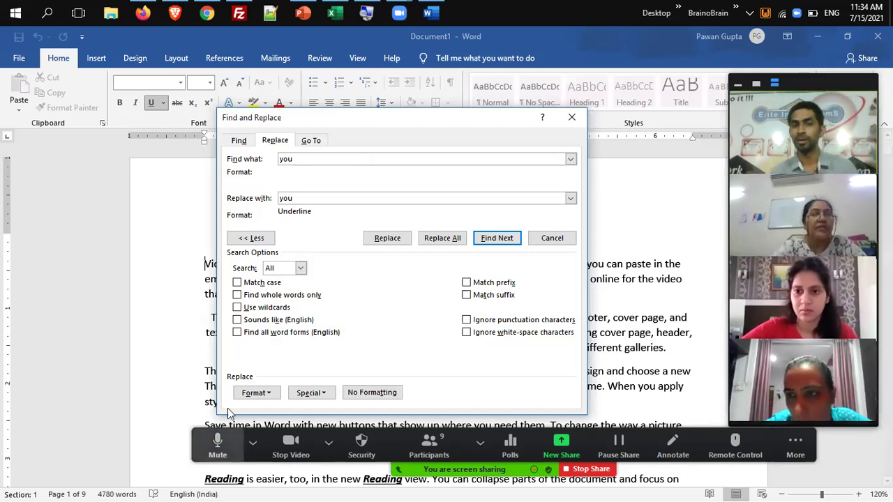
key(alt+a)
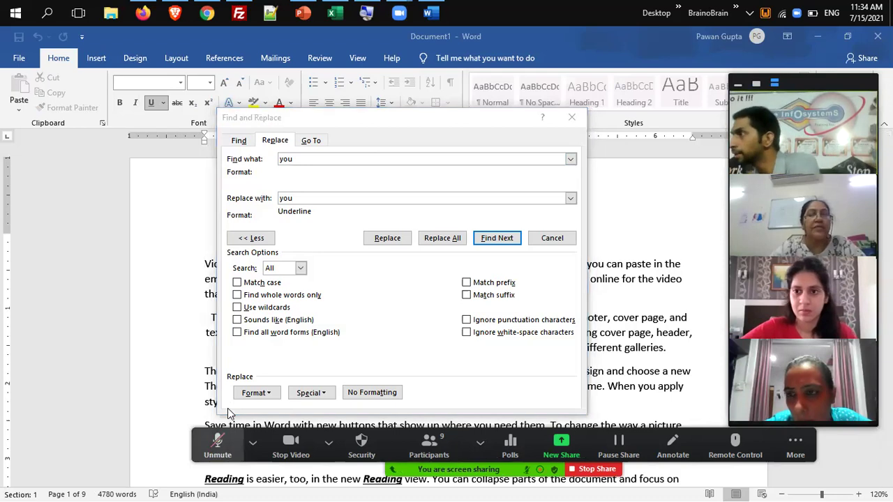
key(alt+a)
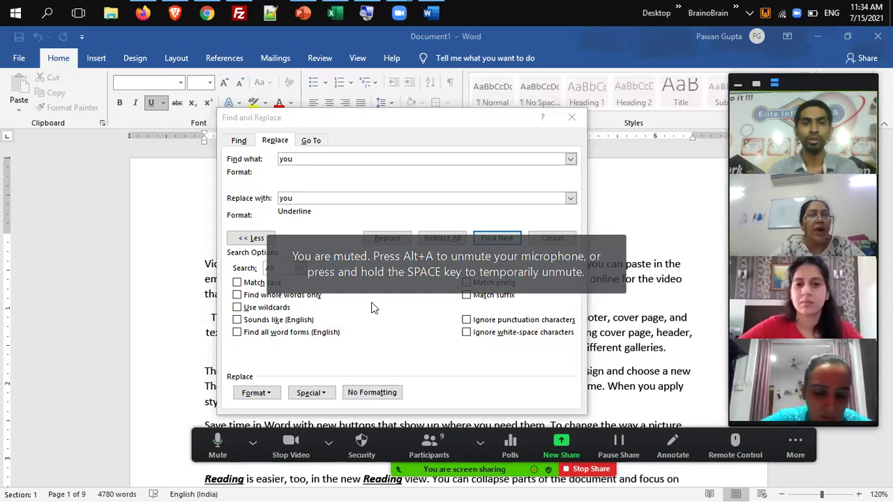
Restrict the search for "you" to whole words only.
drag(331, 126, 305, 152)
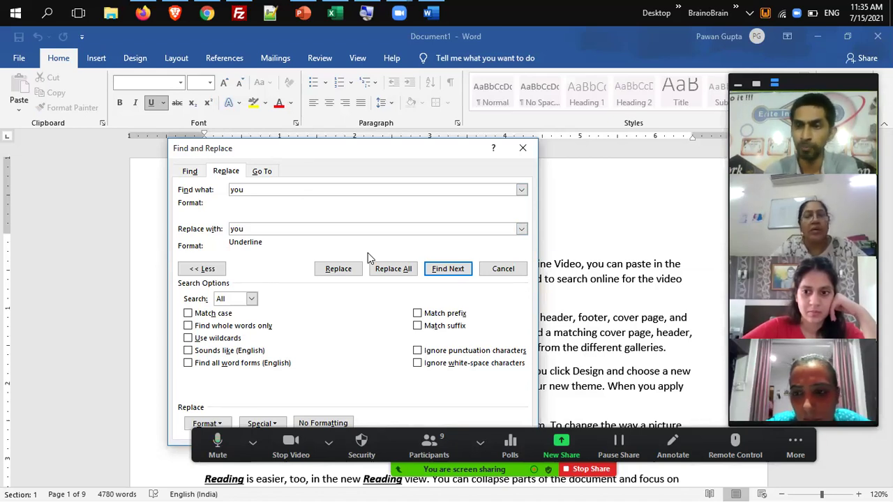
click(224, 327)
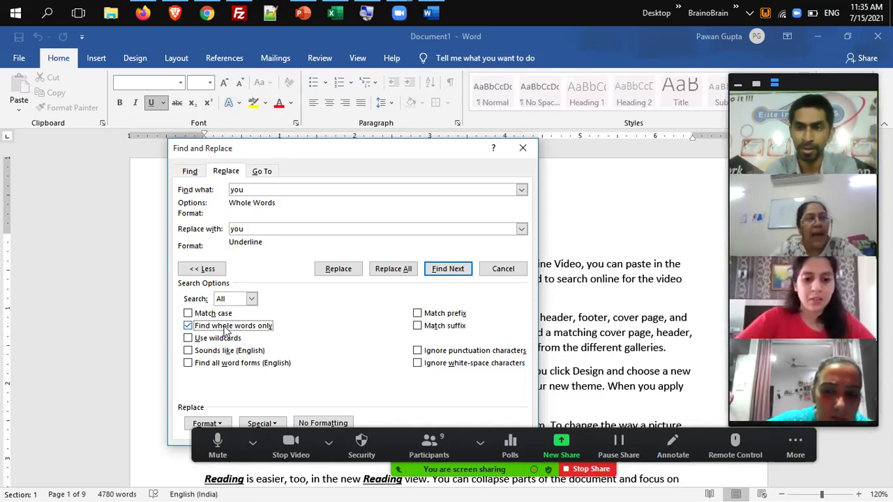
click(225, 326)
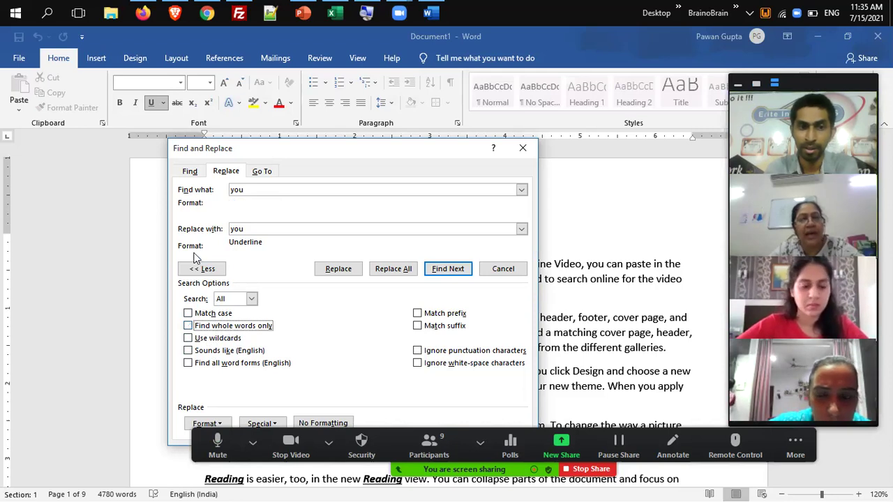
click(207, 270)
click(206, 270)
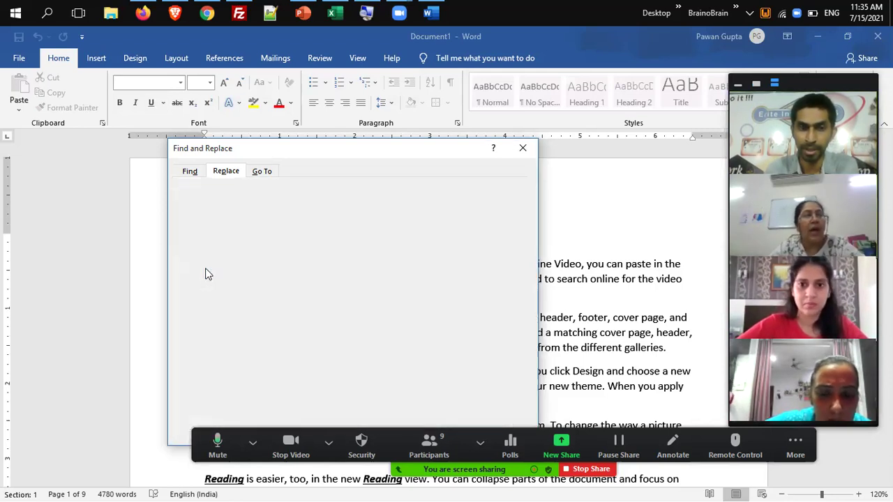
click(214, 328)
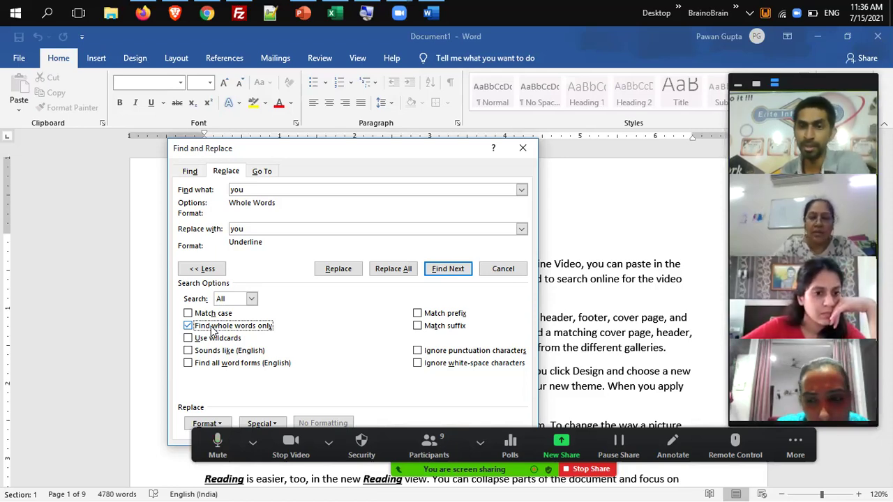
Add case matching to the whole-word search and replace every "you" in the document with underlined "you".
double_click(236, 190)
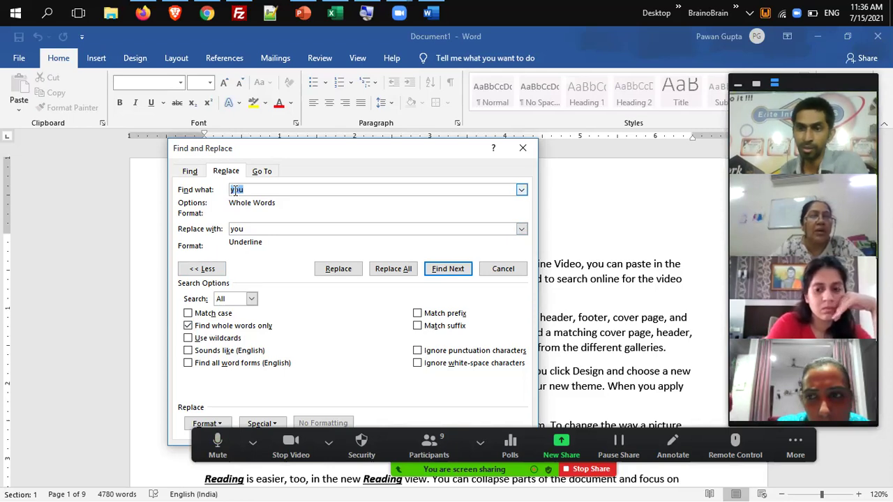
click(209, 317)
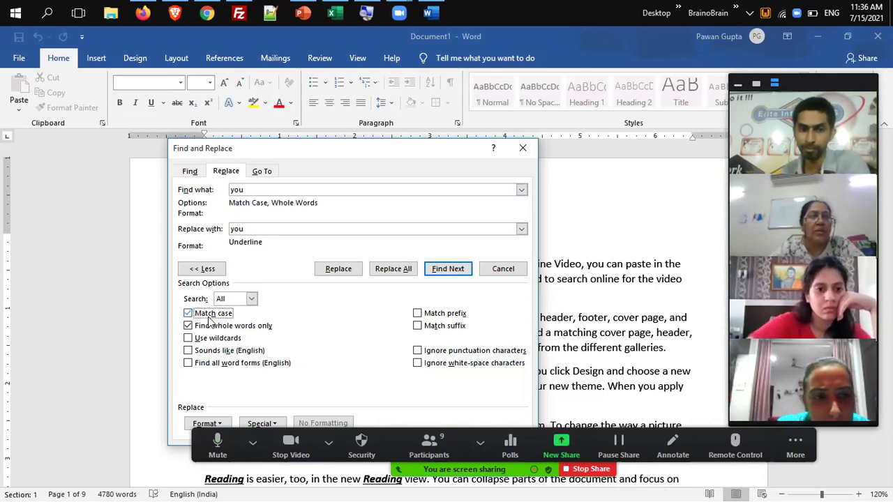
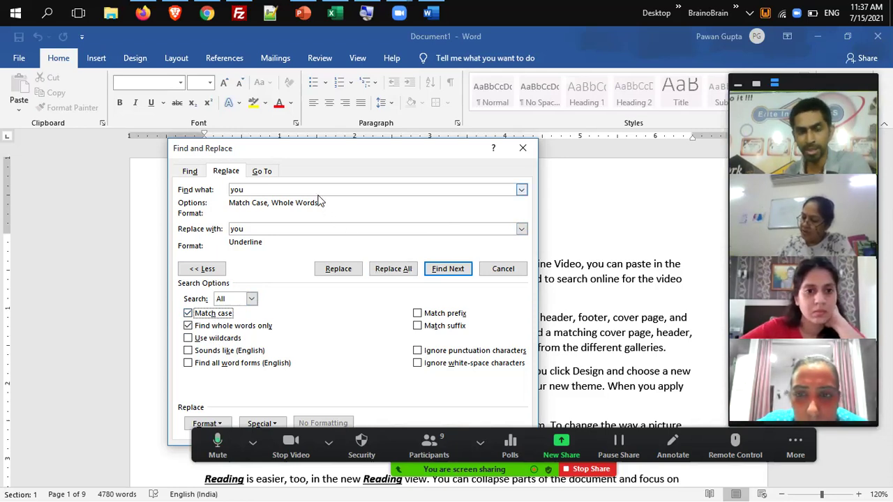
double_click(237, 190)
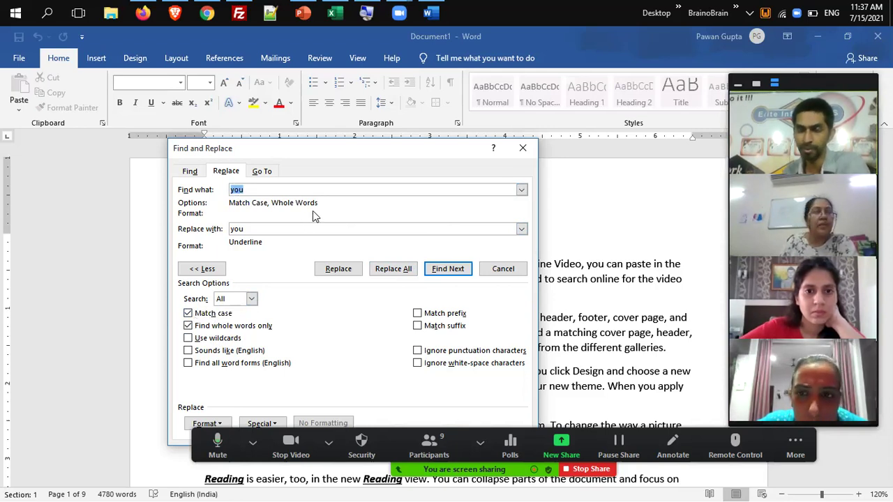
click(393, 268)
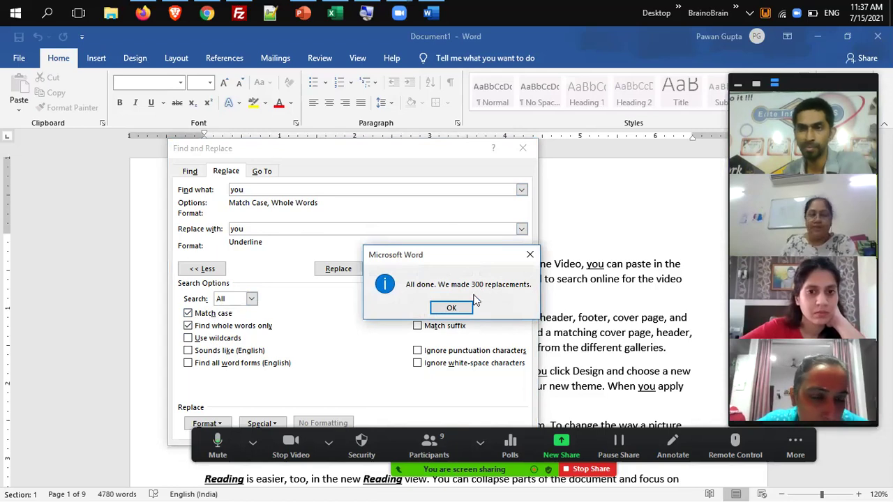
click(473, 308)
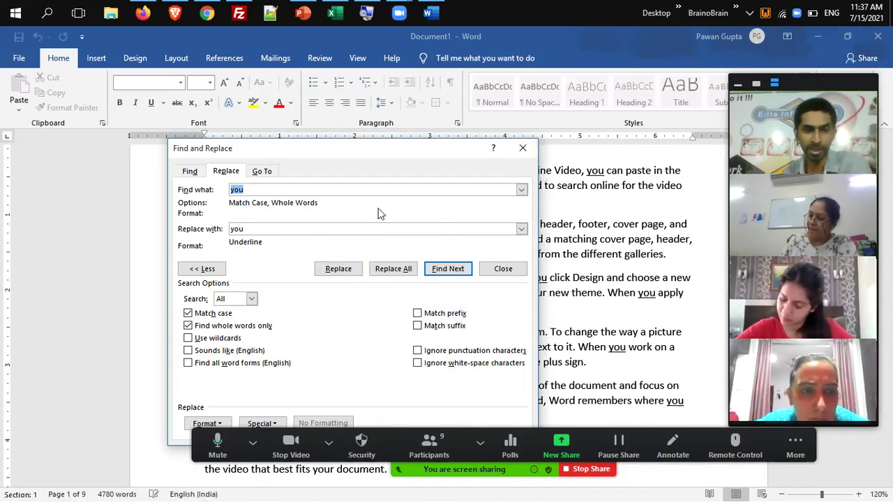
Turn off case matching and the whole-words restriction for the "you" search.
click(219, 319)
click(219, 318)
click(220, 326)
double_click(241, 190)
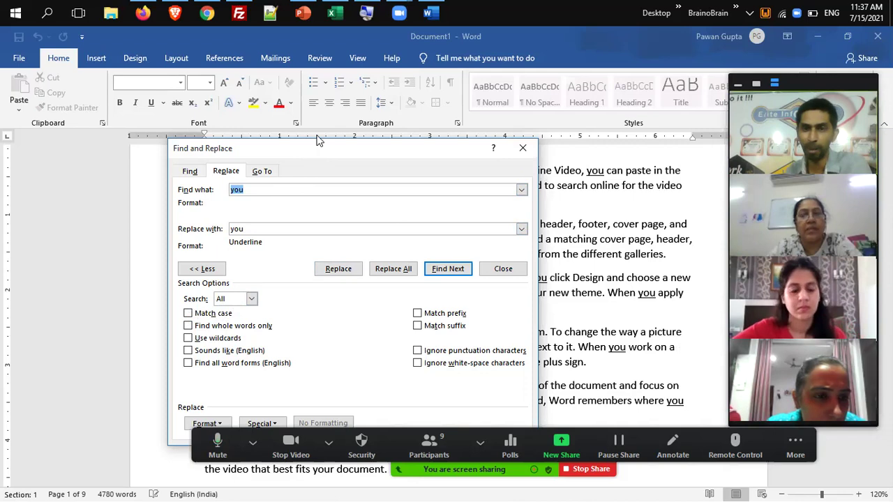
Change the search text to "do" and set Find to include all its English word forms.
drag(318, 139, 370, 207)
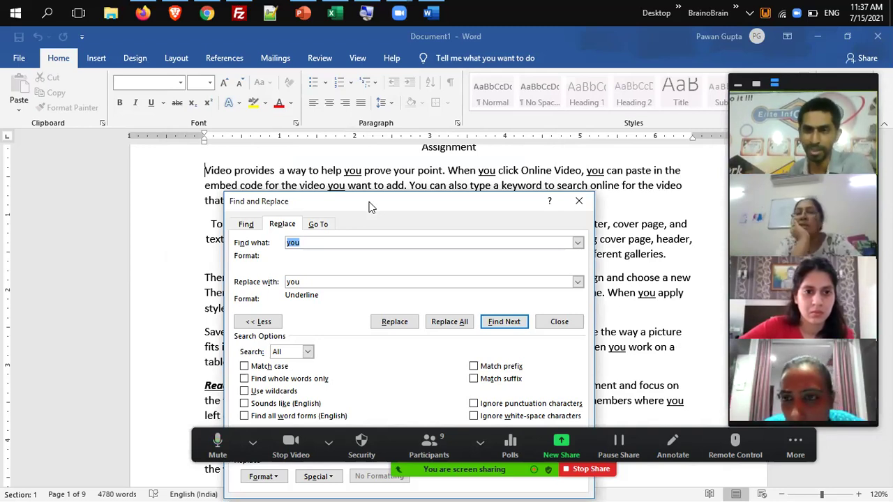
text(do)
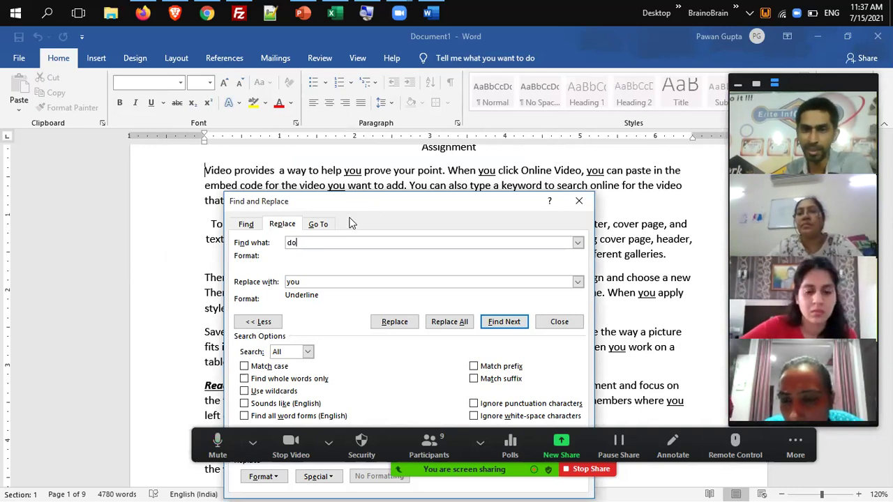
drag(346, 201, 344, 175)
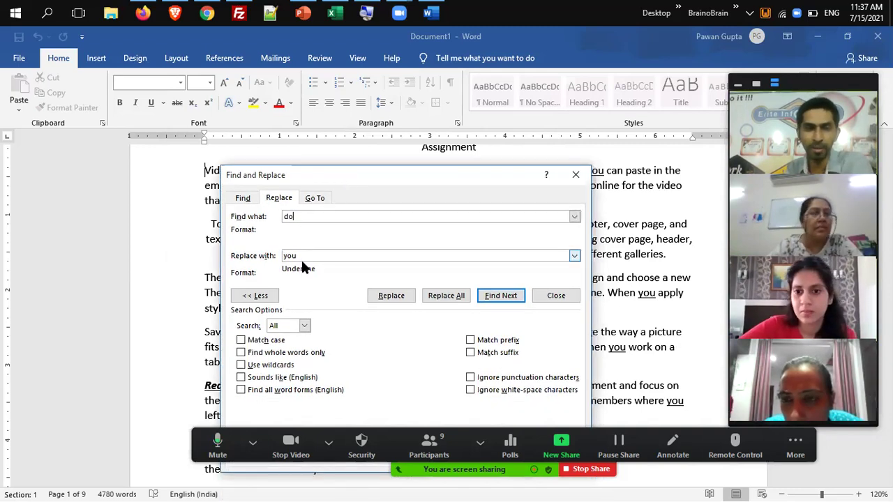
double_click(302, 257)
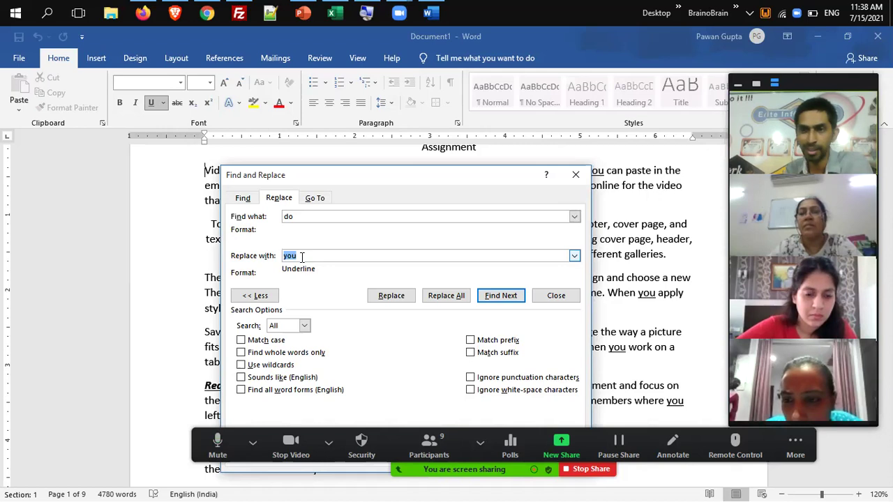
click(242, 199)
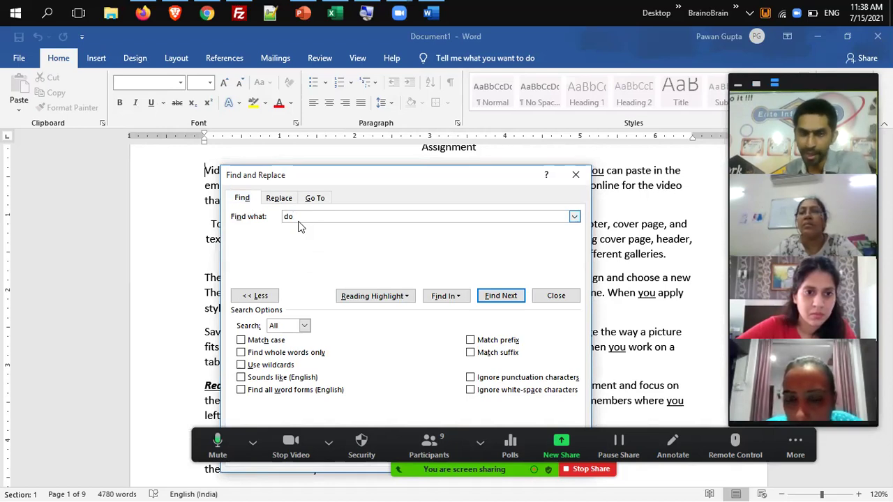
click(271, 389)
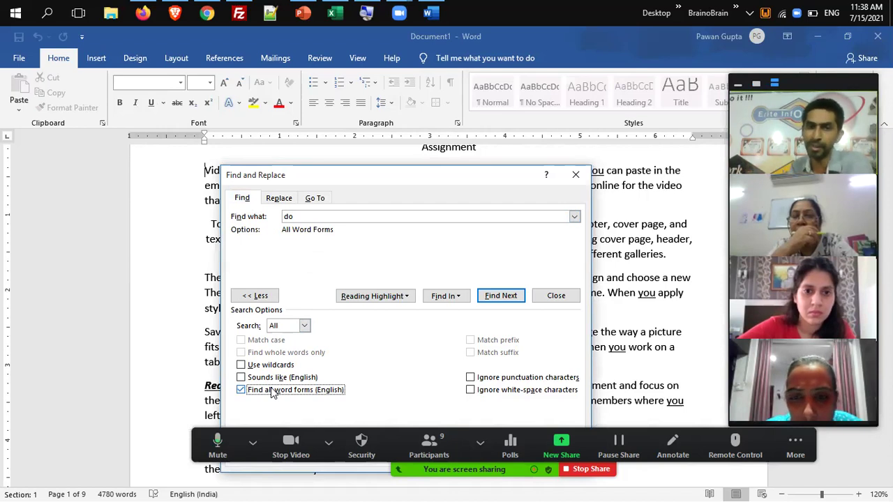
click(385, 299)
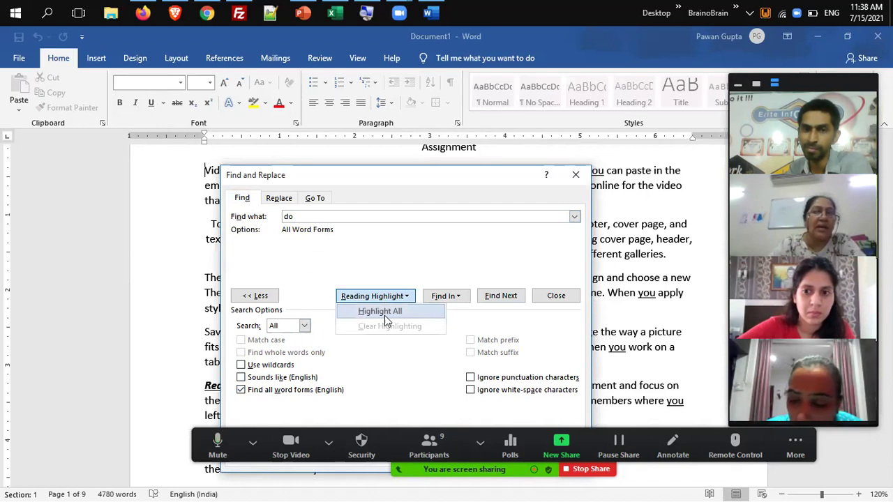
click(366, 271)
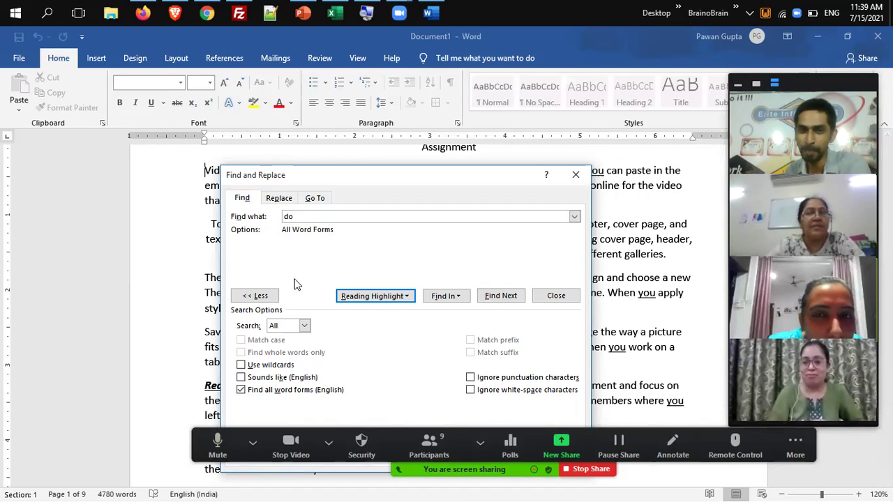
Compare the fields and options that Find, Replace and Go To offer for the "do" search.
click(250, 200)
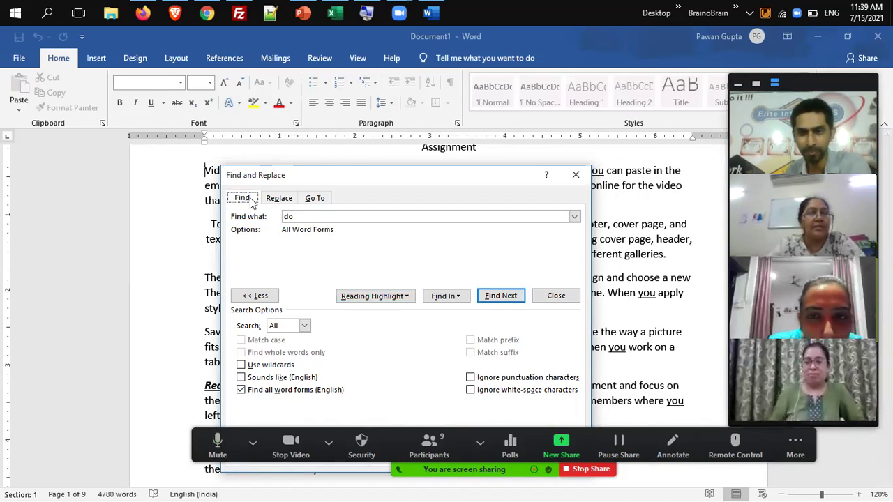
click(262, 296)
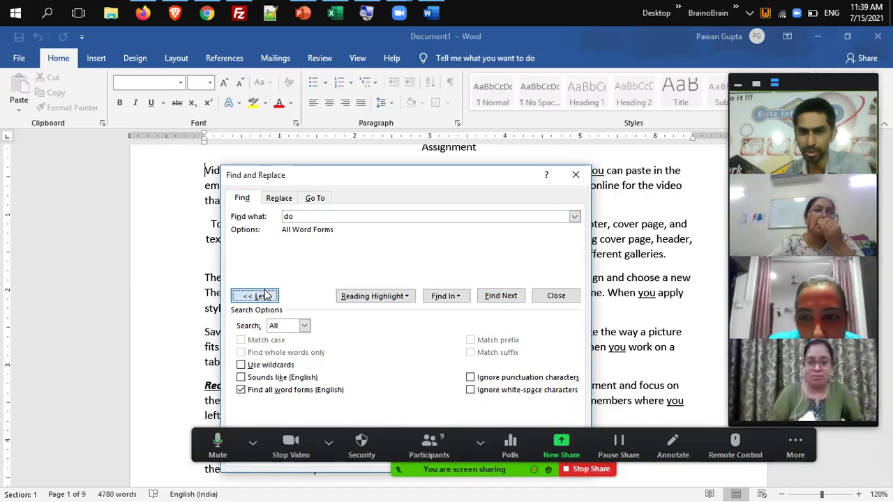
click(263, 296)
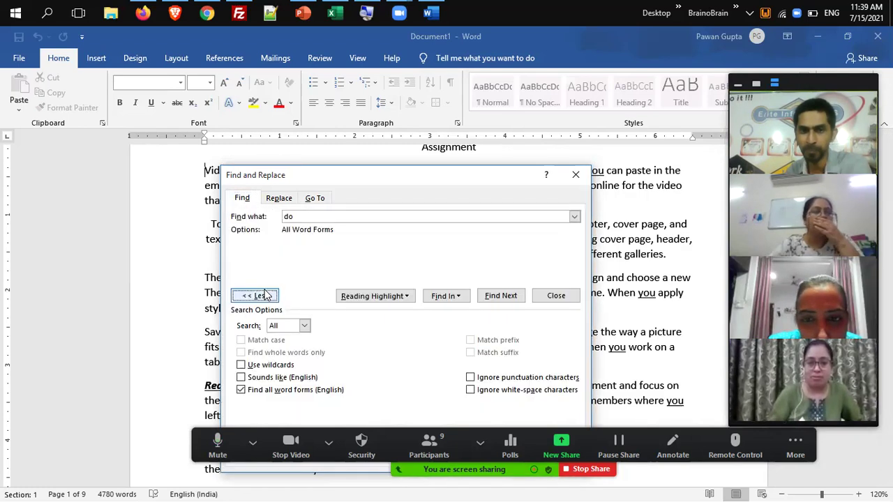
drag(291, 174, 289, 160)
click(280, 185)
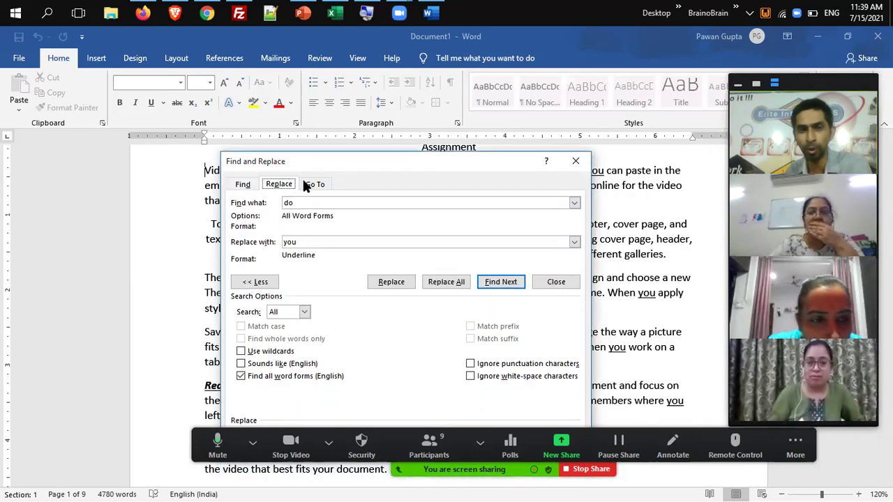
click(314, 186)
click(282, 185)
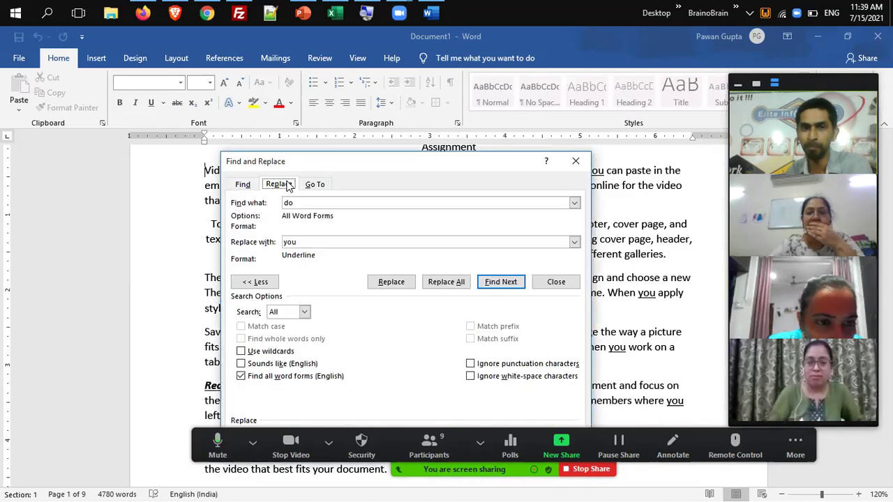
click(250, 186)
click(278, 186)
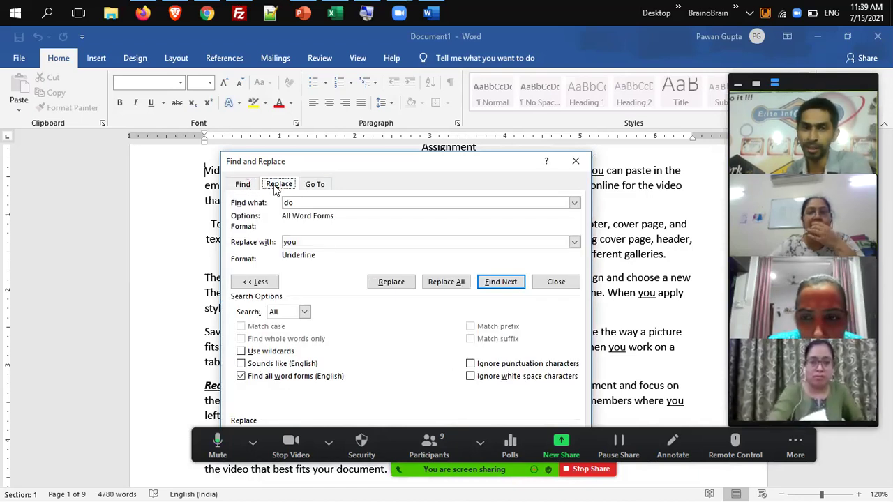
click(302, 187)
click(286, 185)
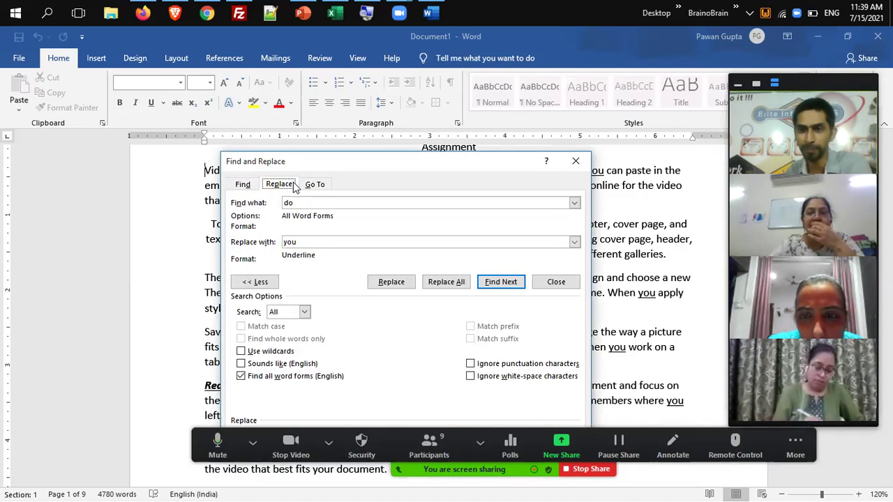
click(243, 185)
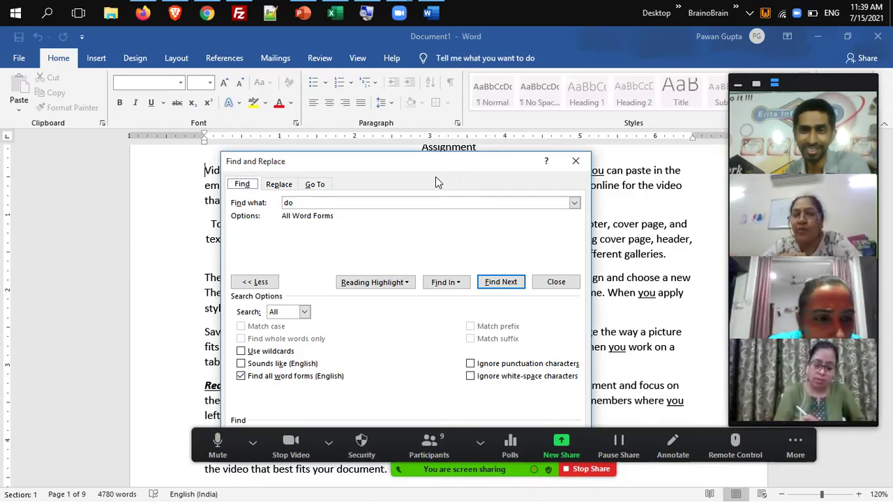
click(277, 186)
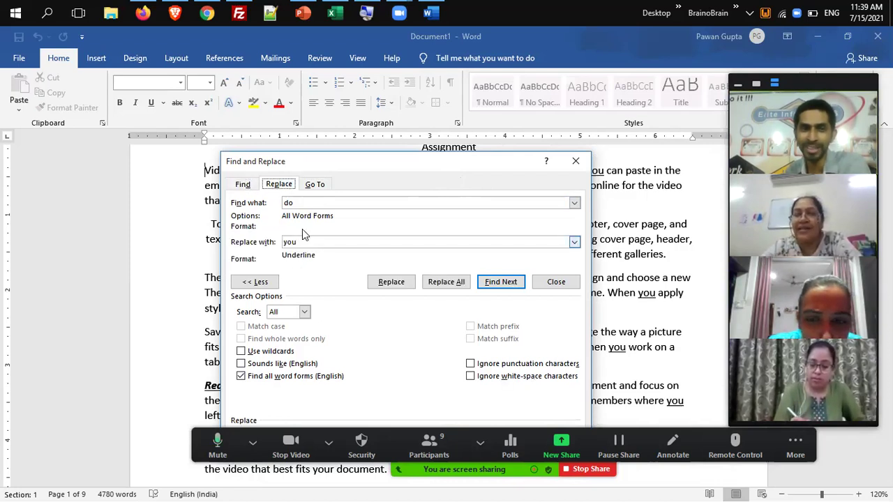
click(241, 187)
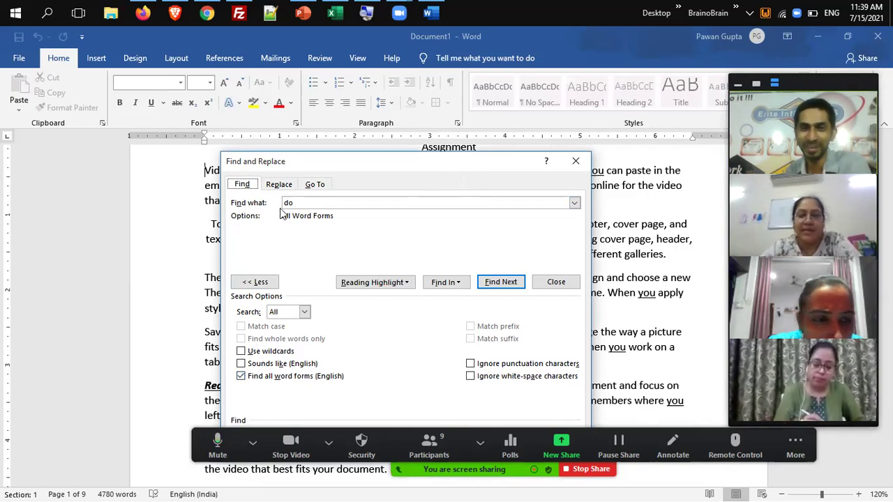
Set the replacement text for "do" to "to" and stop matching all word forms.
click(277, 185)
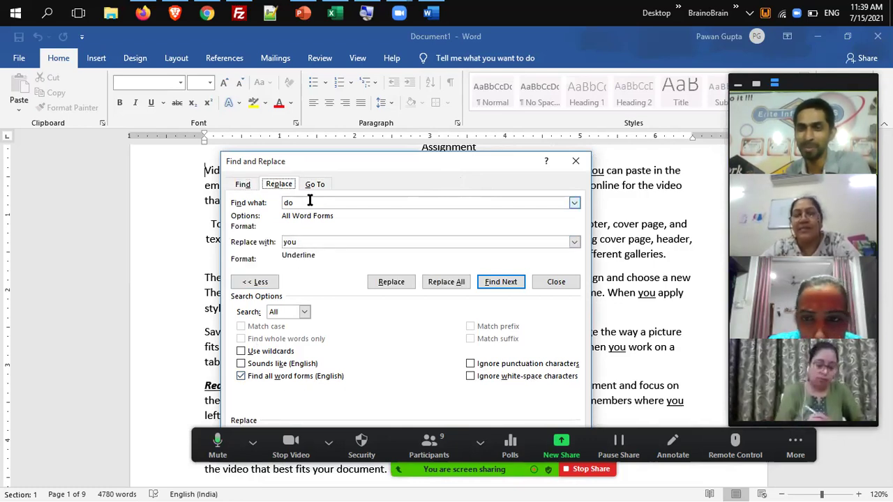
click(310, 201)
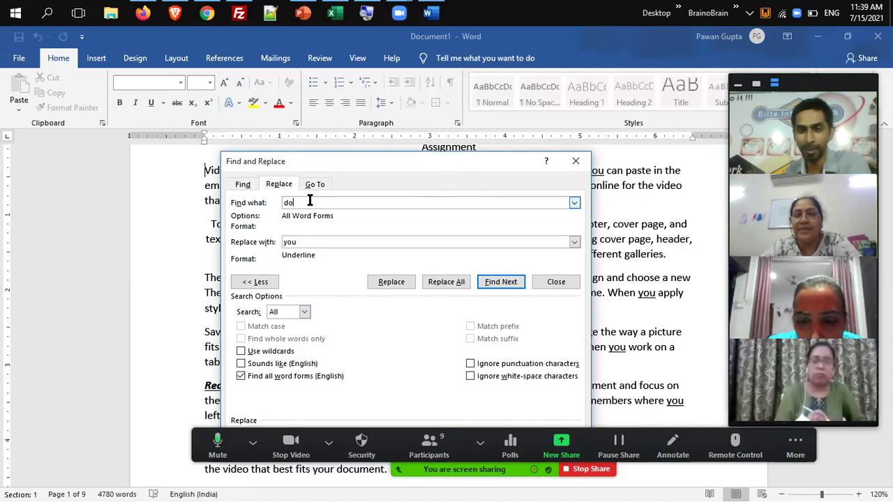
click(298, 241)
key(BackSpace)
key(BackSpace)
key(BackSpace)
text(to)
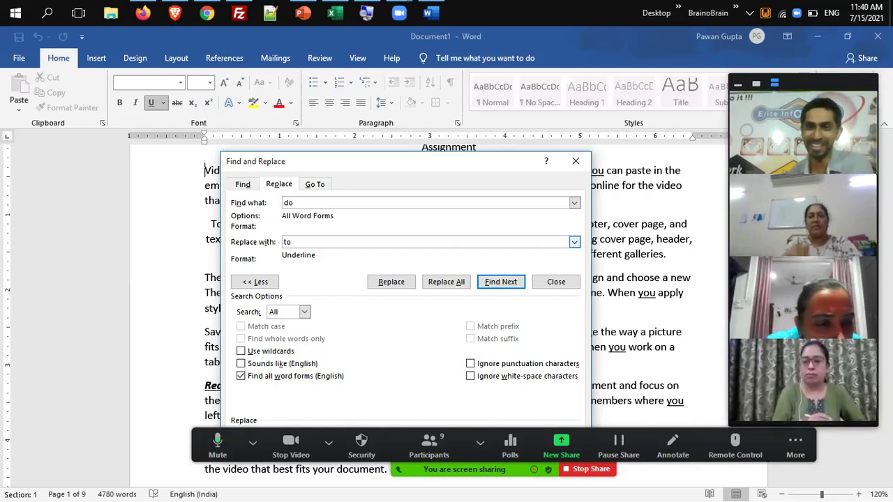
click(258, 376)
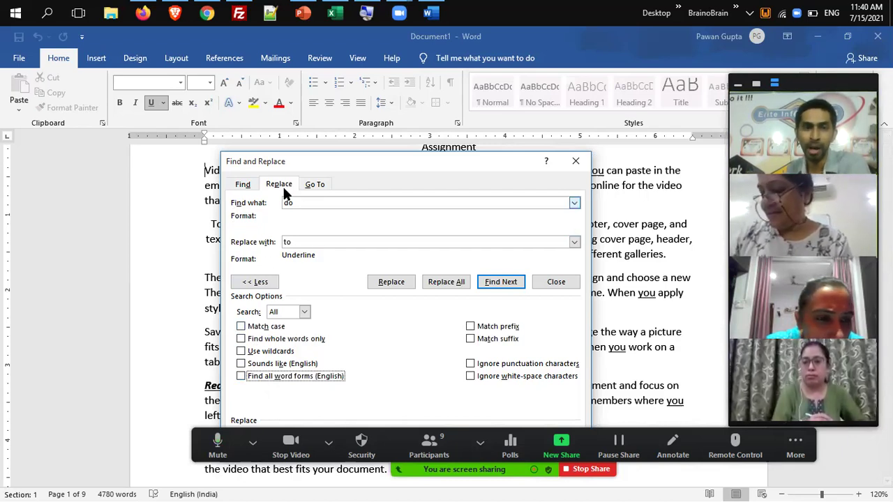
Set Find to match English words that sound like "do".
click(251, 186)
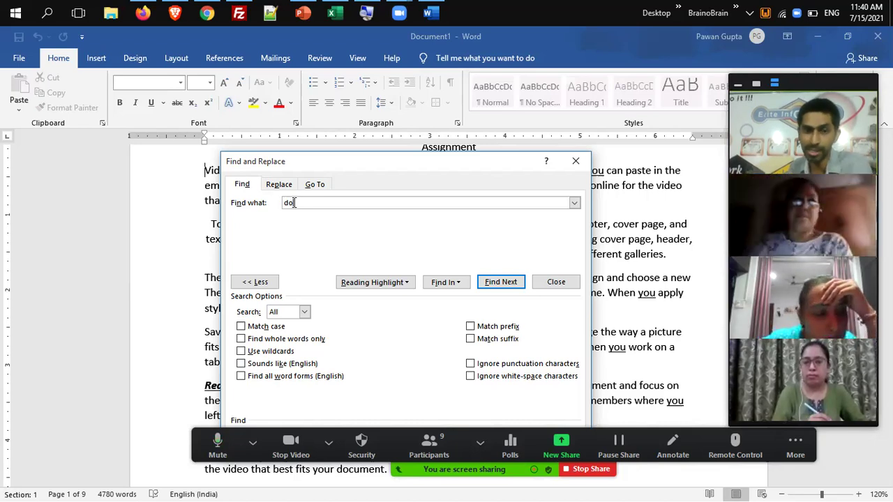
click(268, 366)
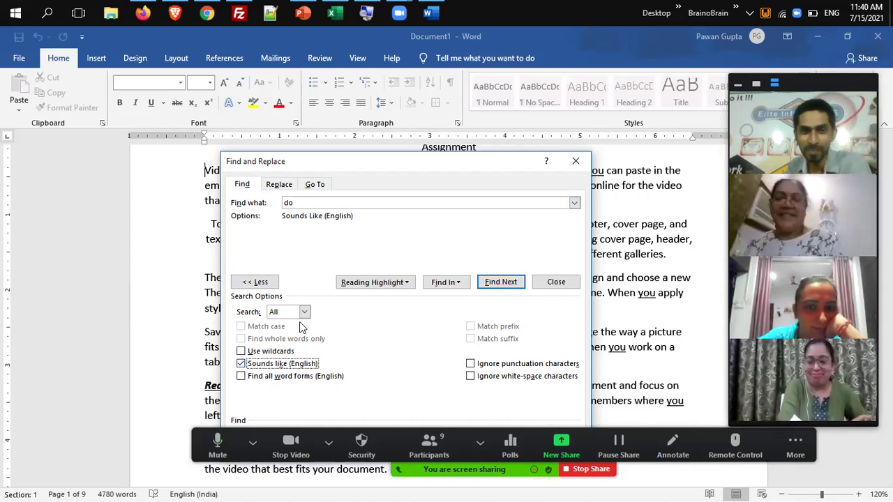
click(273, 368)
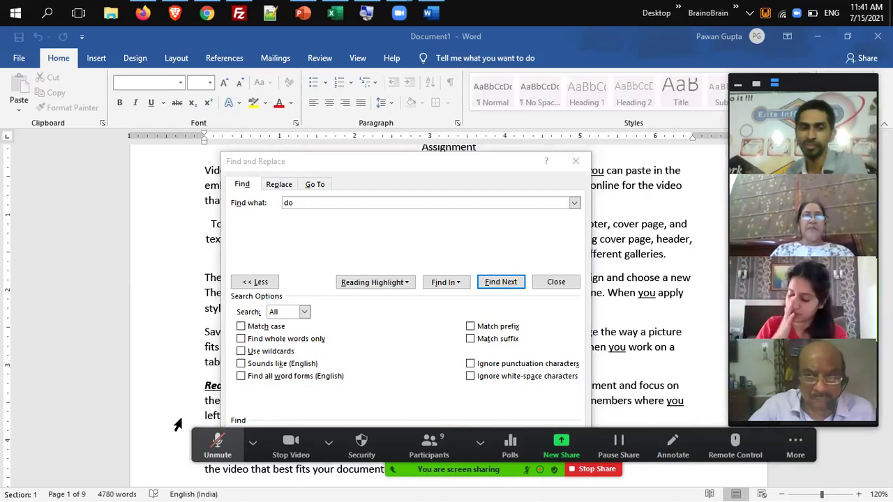
key(alt+a)
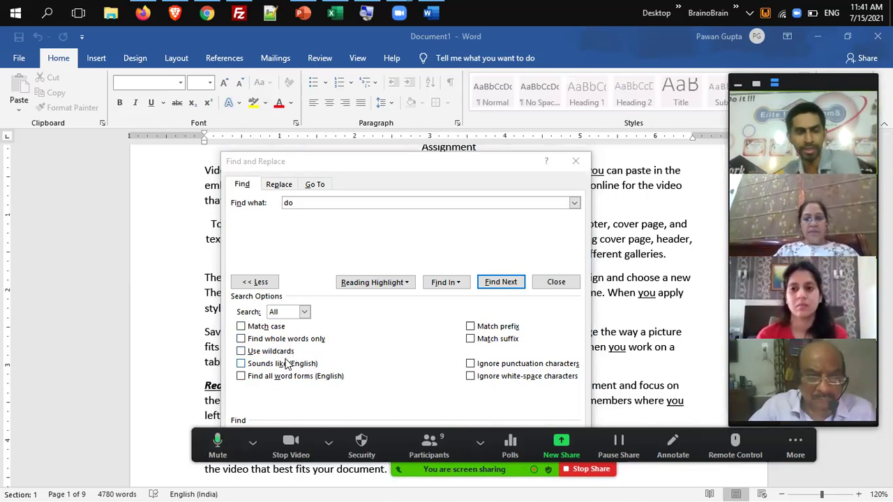
click(296, 202)
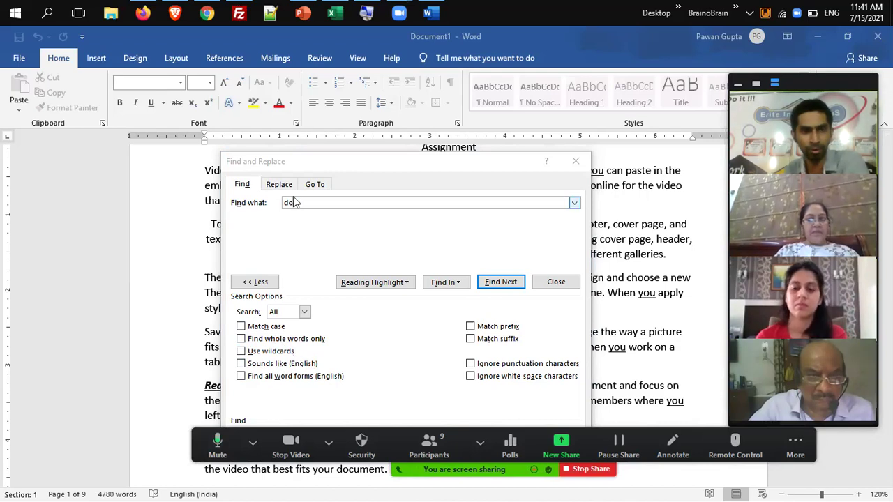
click(286, 365)
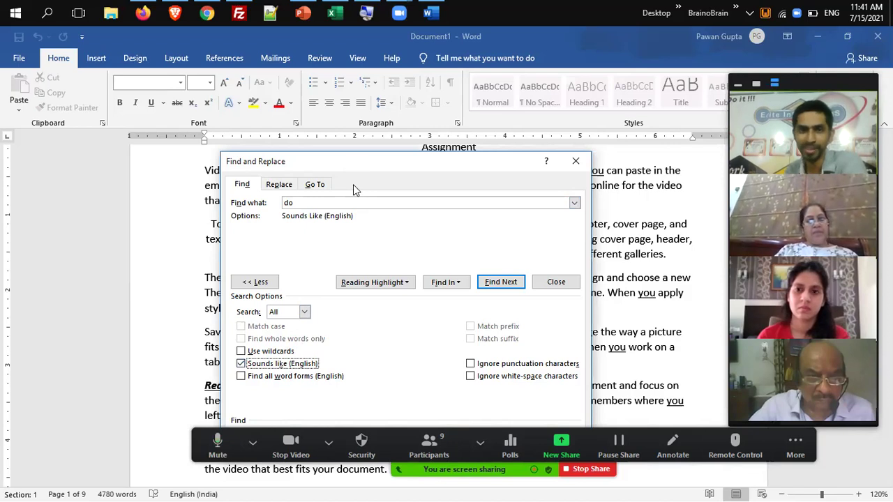
Step through several matches in the document that sound like "do".
drag(353, 164, 361, 218)
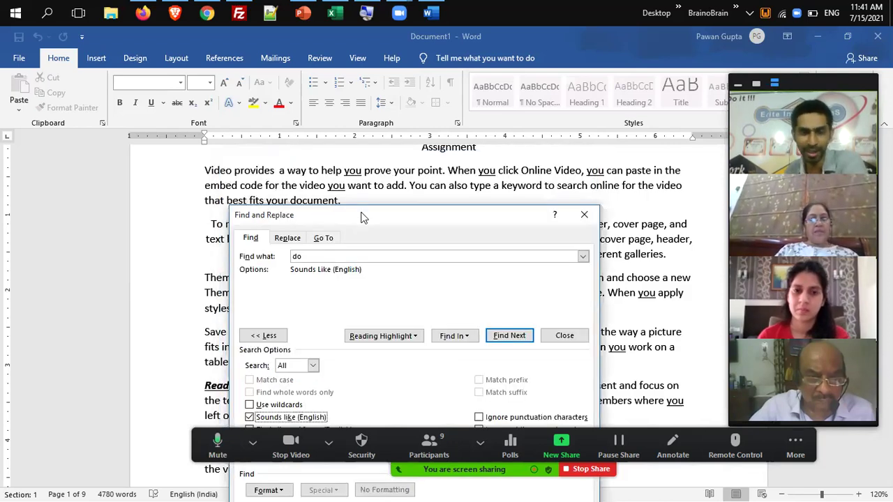
click(516, 340)
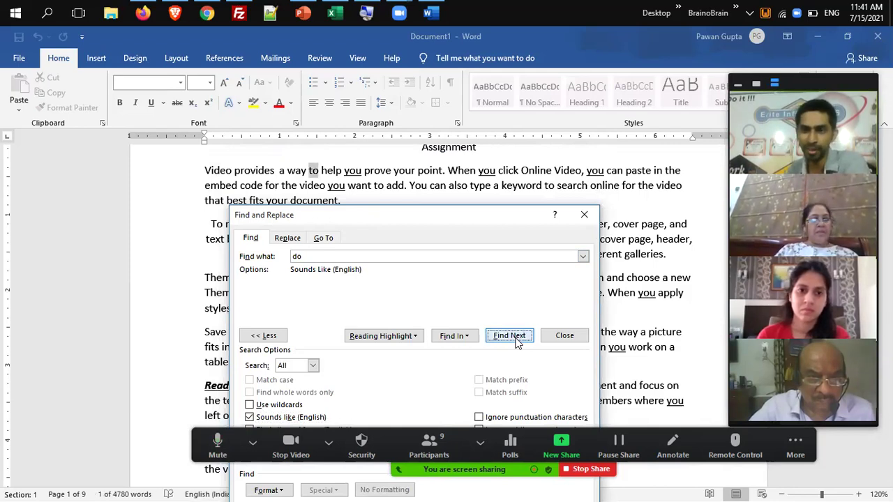
click(516, 341)
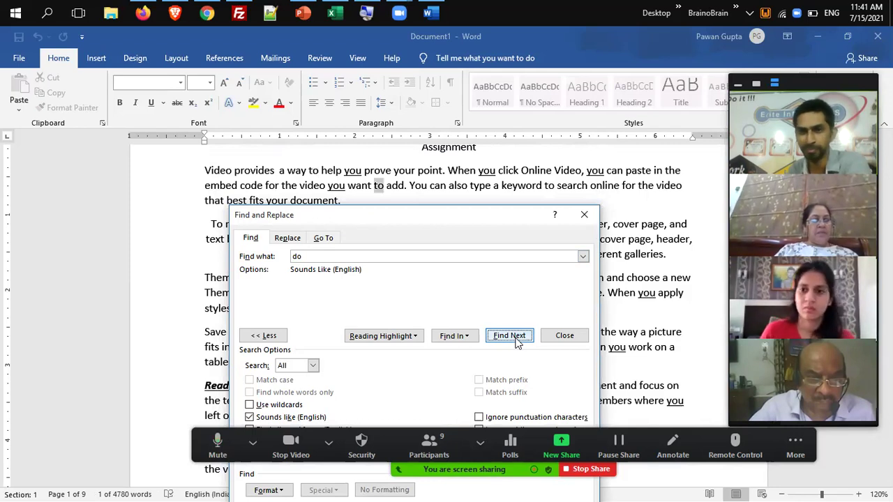
click(516, 341)
click(510, 335)
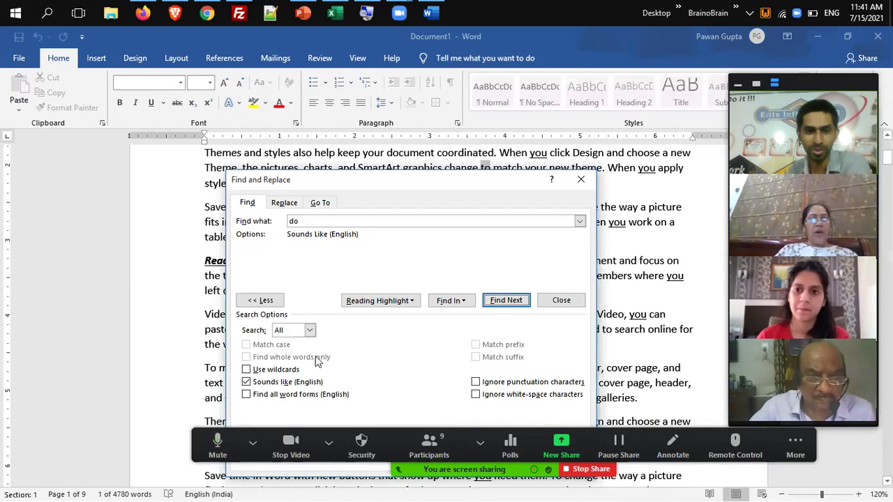
Turn off sounds-like matching and set the search text to "k??p".
click(282, 385)
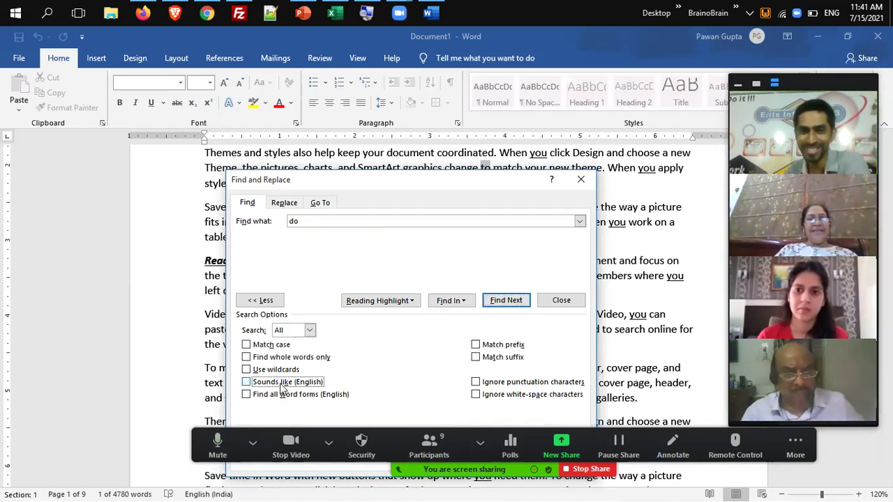
click(312, 222)
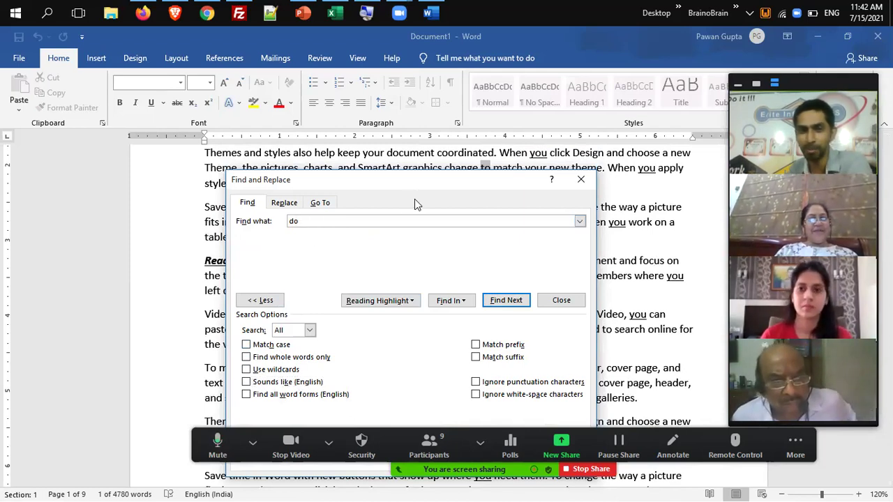
double_click(293, 220)
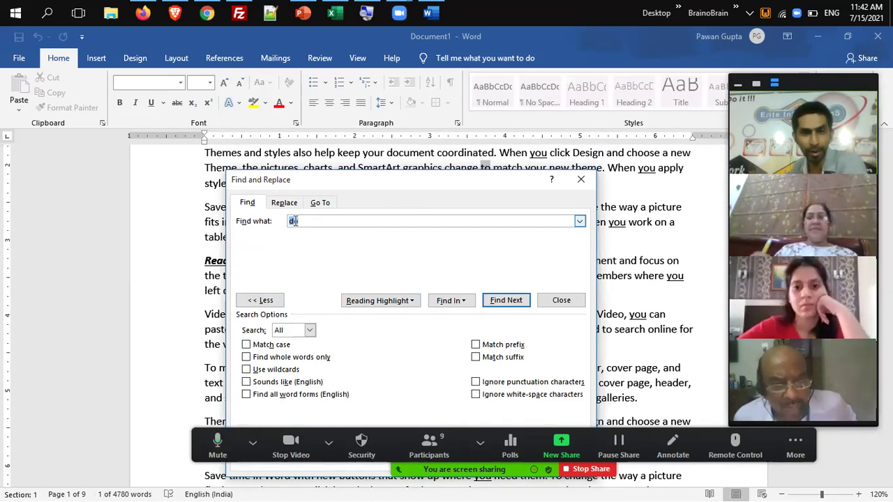
text(k)
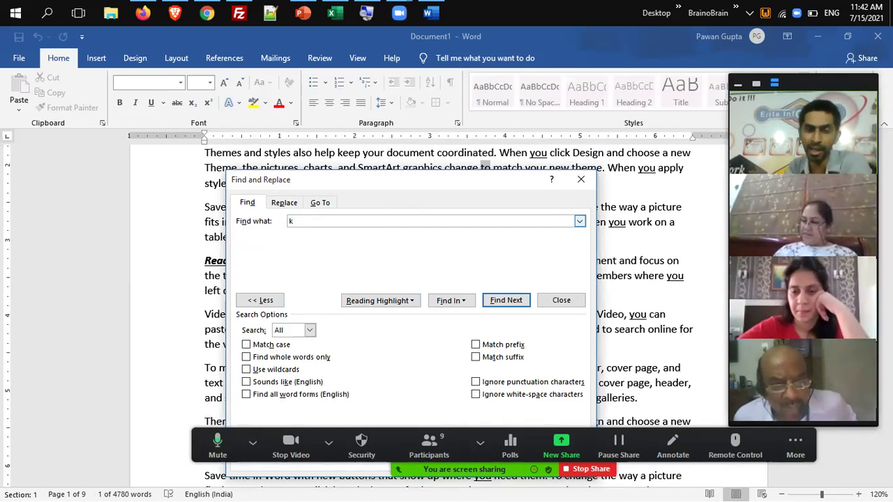
text(??)
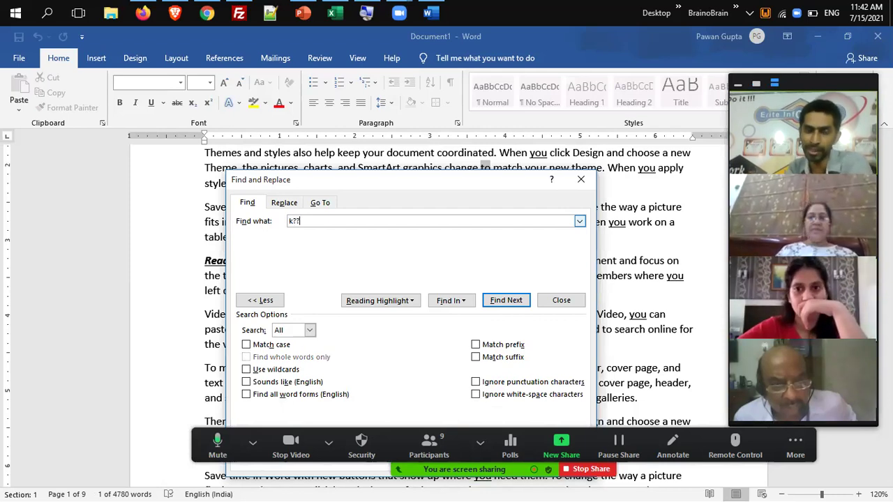
text(p)
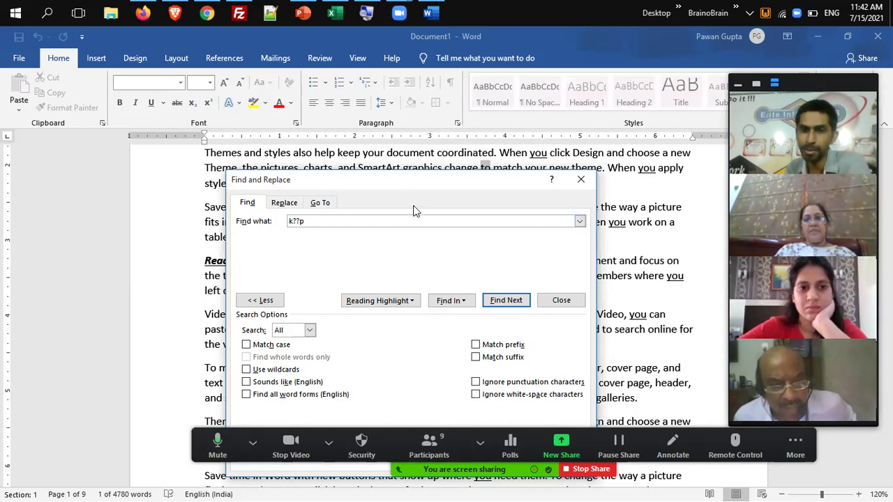
Search the document for "k??p" without wildcards, repeating the search from the beginning of the text.
click(500, 301)
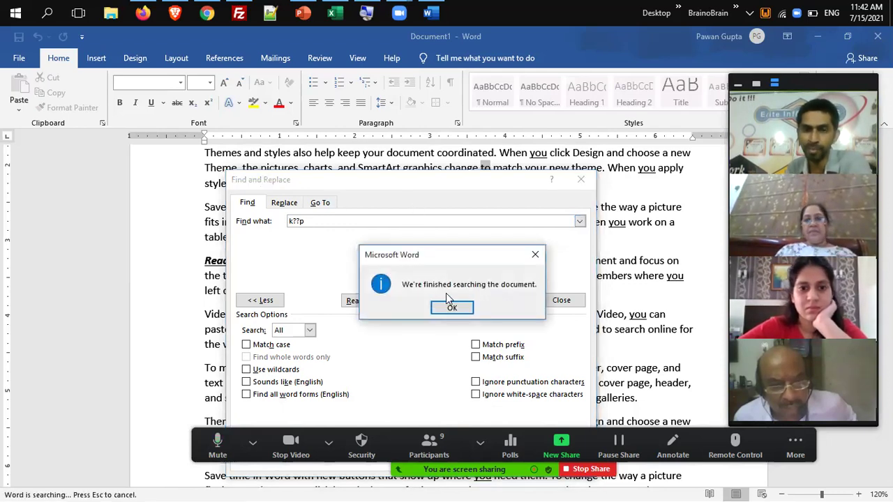
click(452, 308)
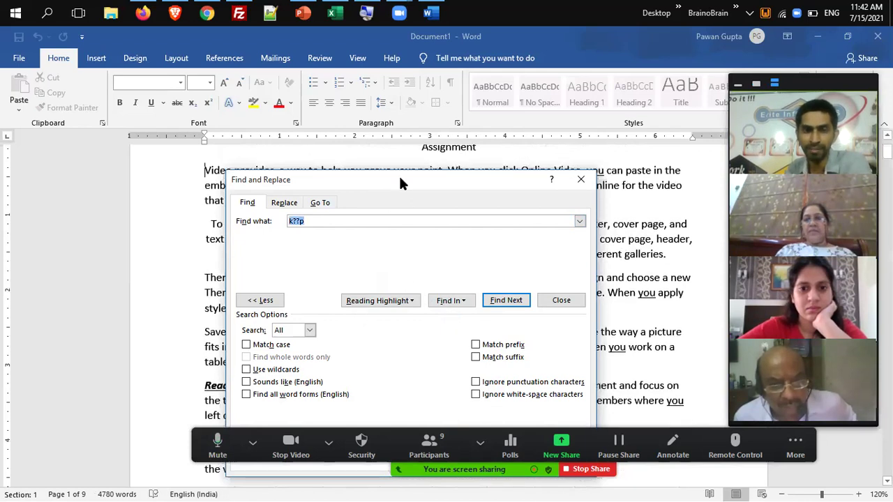
drag(399, 203, 423, 283)
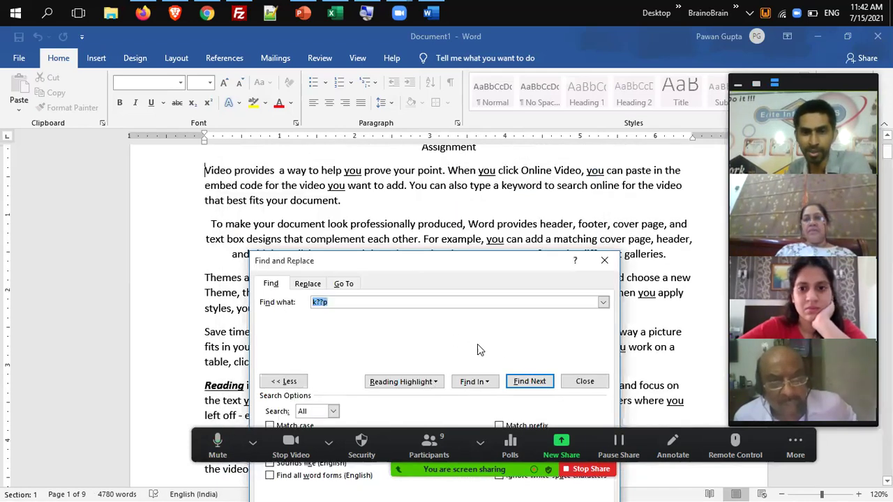
click(527, 381)
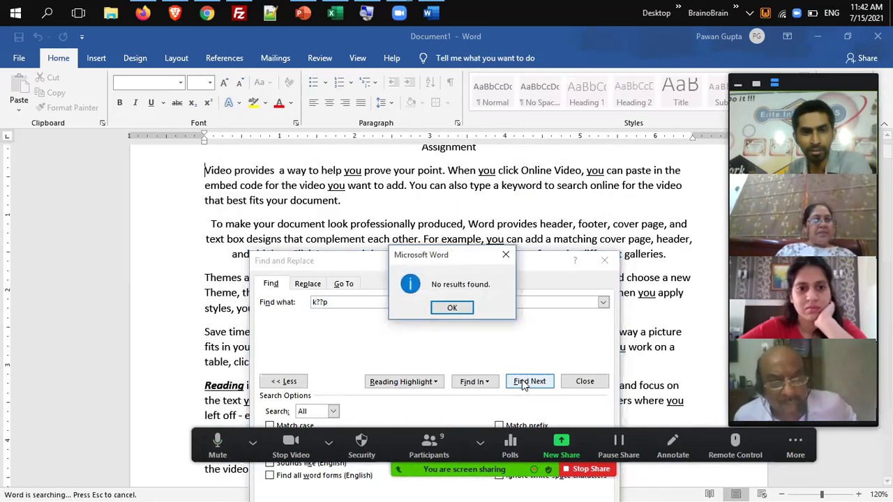
click(453, 309)
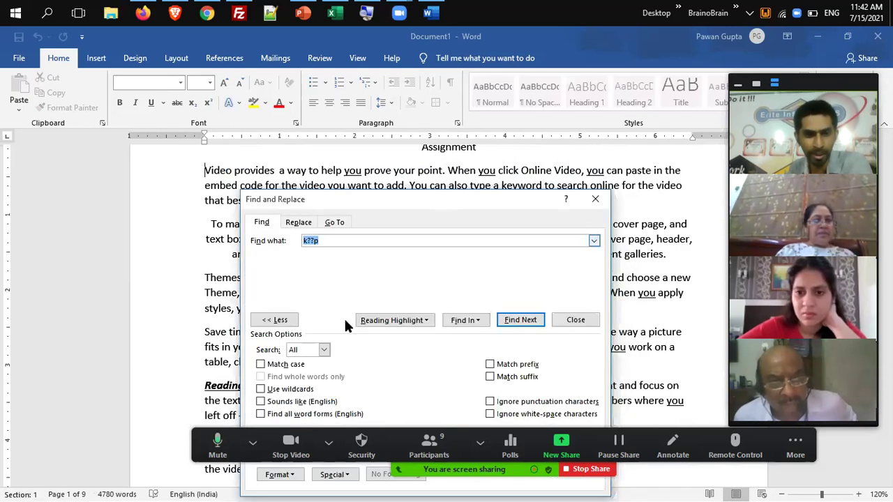
Enable wildcards for the "k??p" search and find the first matching word.
click(294, 392)
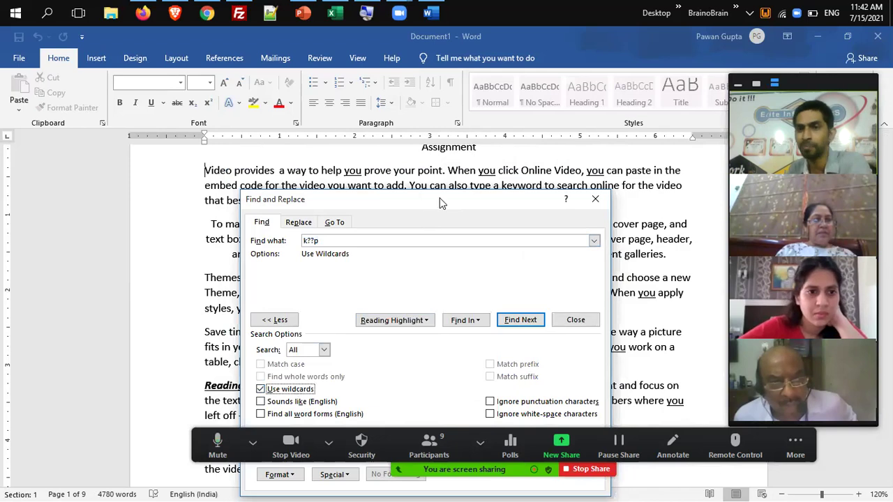
drag(440, 197, 444, 215)
click(534, 337)
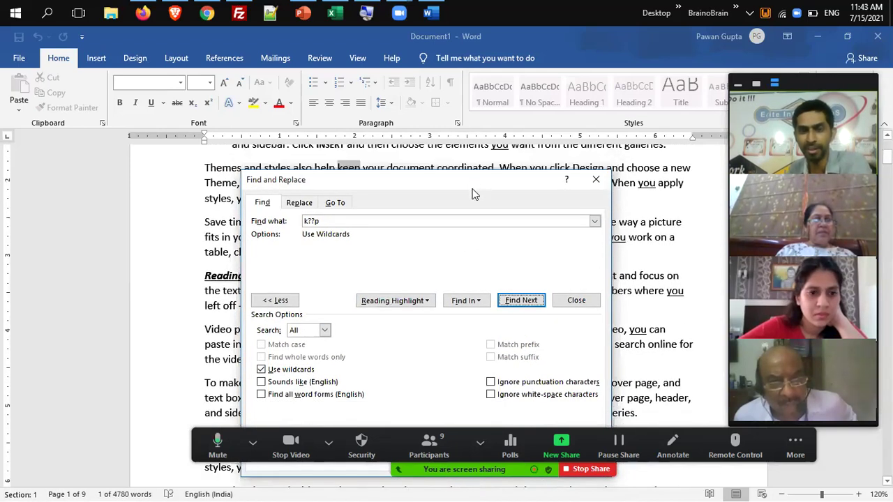
drag(470, 181, 483, 206)
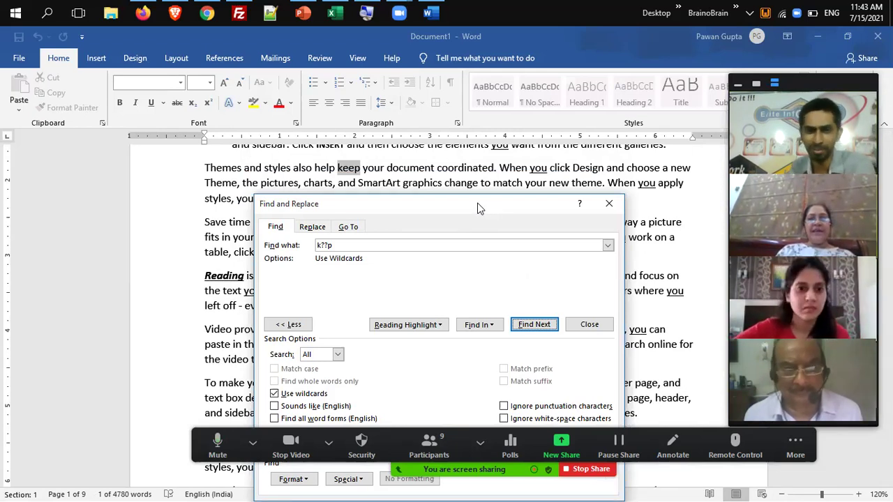
drag(478, 208, 480, 204)
Change the wildcard search pattern to "k*p".
click(330, 245)
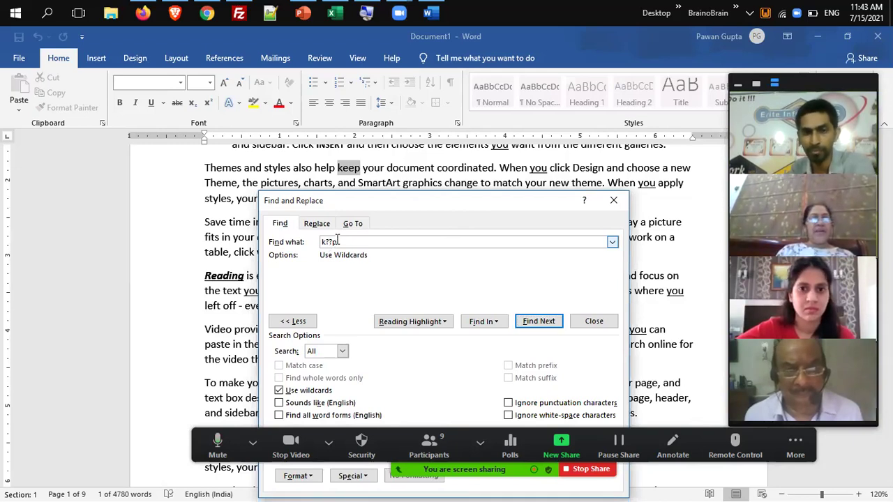
key(Left)
key(Left)
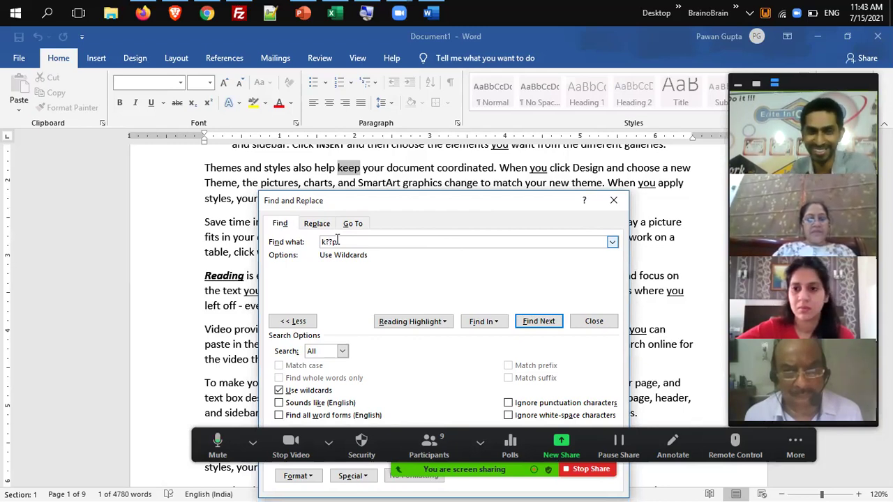
key(Delete)
key(BackSpace)
text(*)
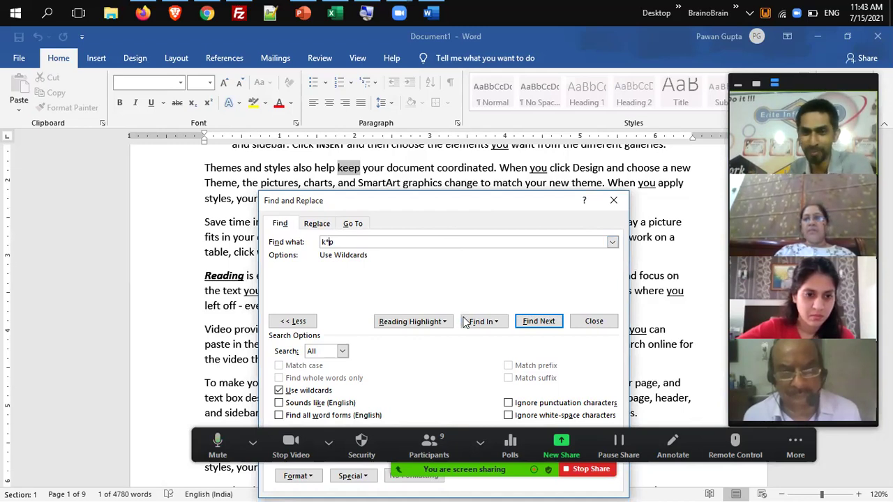
Step through successive wildcard matches of "k*p" in the document.
click(535, 321)
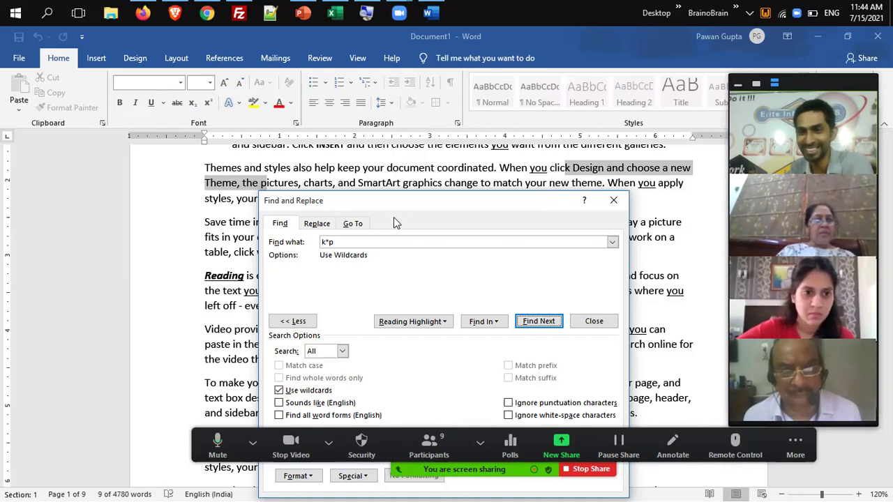
click(532, 321)
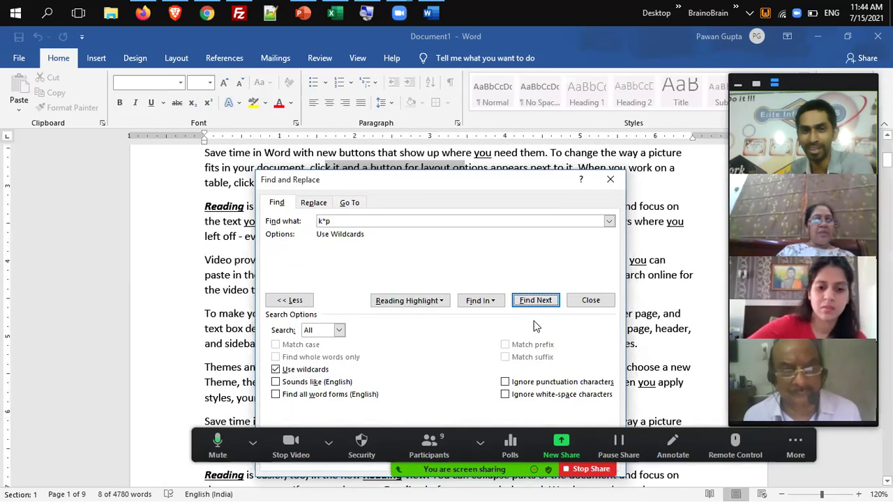
drag(457, 179, 461, 211)
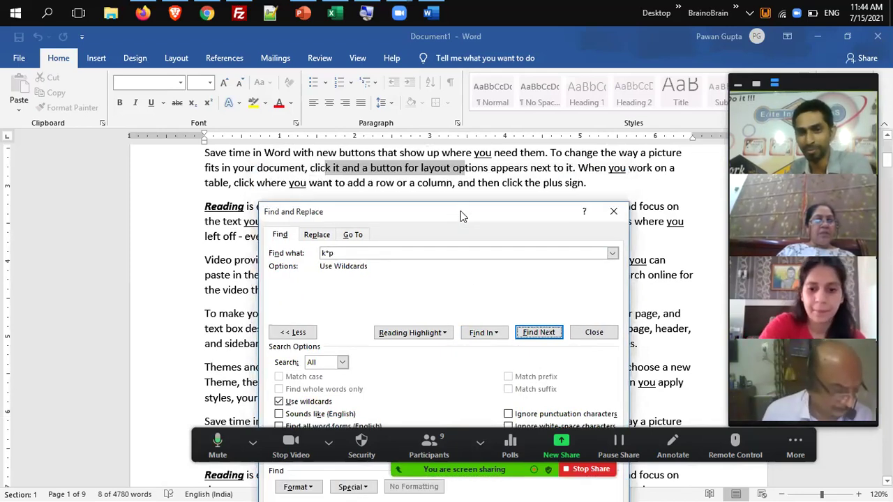
click(551, 333)
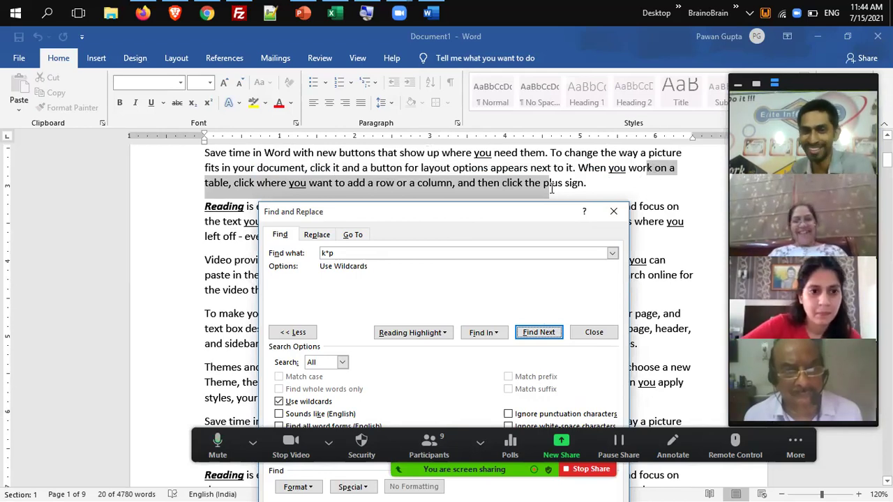
click(541, 332)
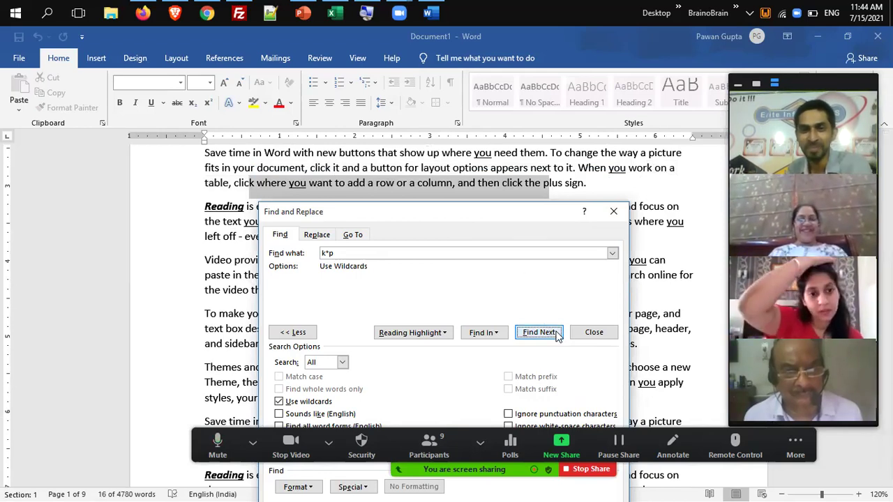
click(557, 337)
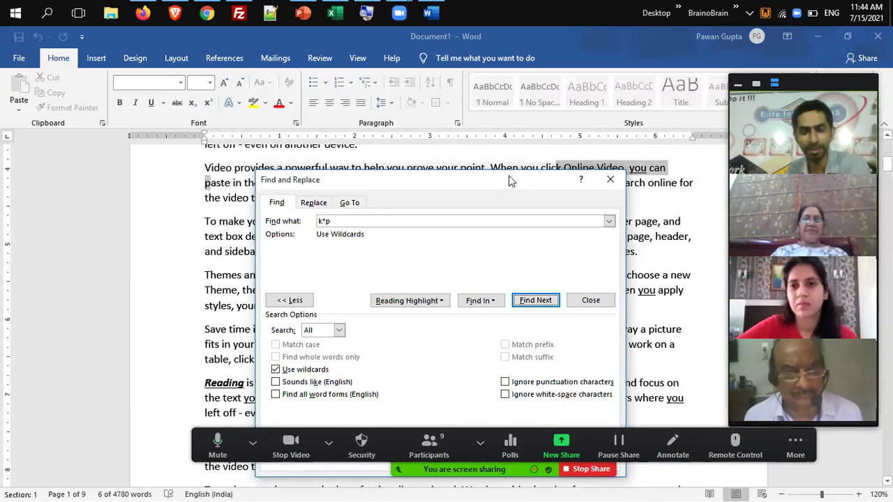
Turn off wildcard matching and close Find and Replace.
drag(509, 175, 529, 102)
click(331, 300)
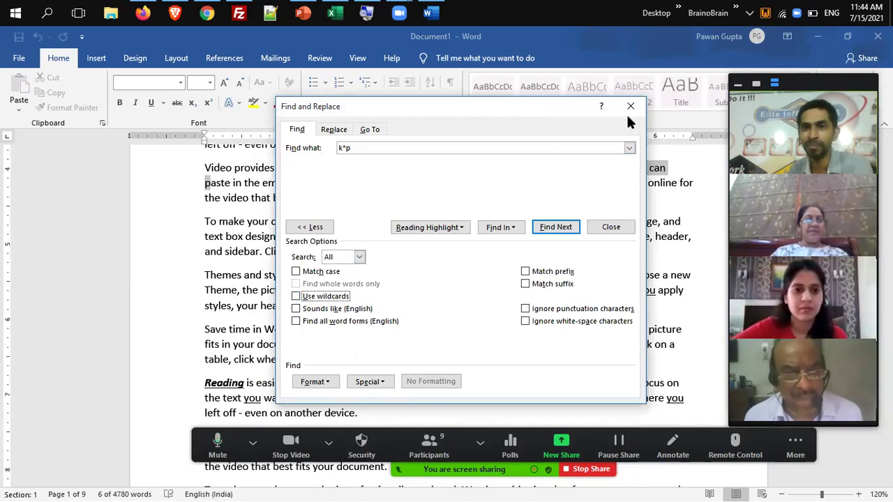
click(630, 106)
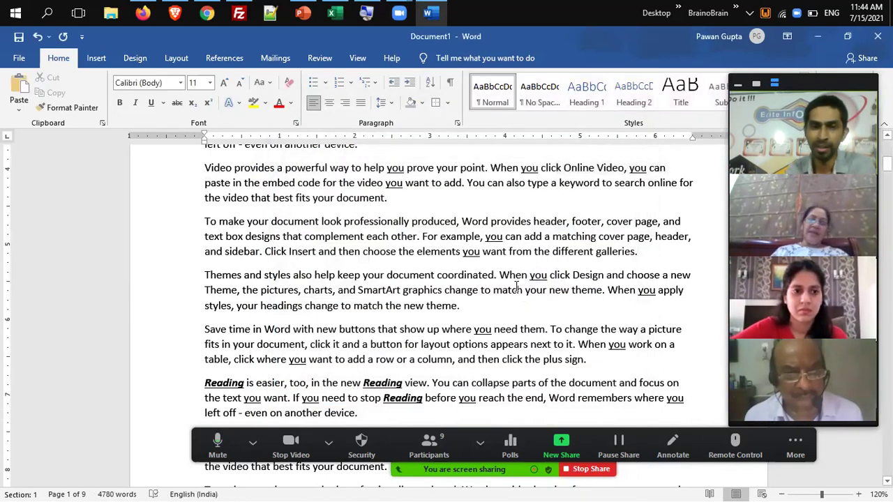
Turn off wildcards in Find and Replace and clear both the search text and the replacement text.
key(ctrl+Home)
key(ctrl+h)
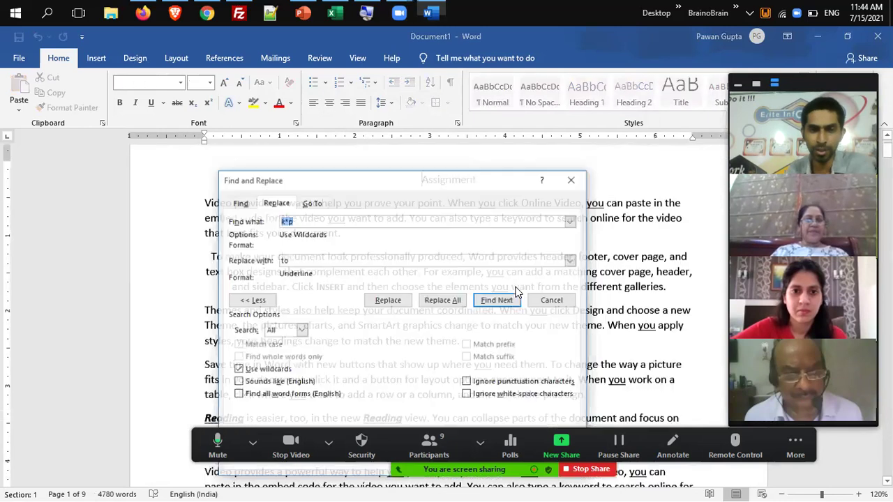
drag(414, 174, 415, 132)
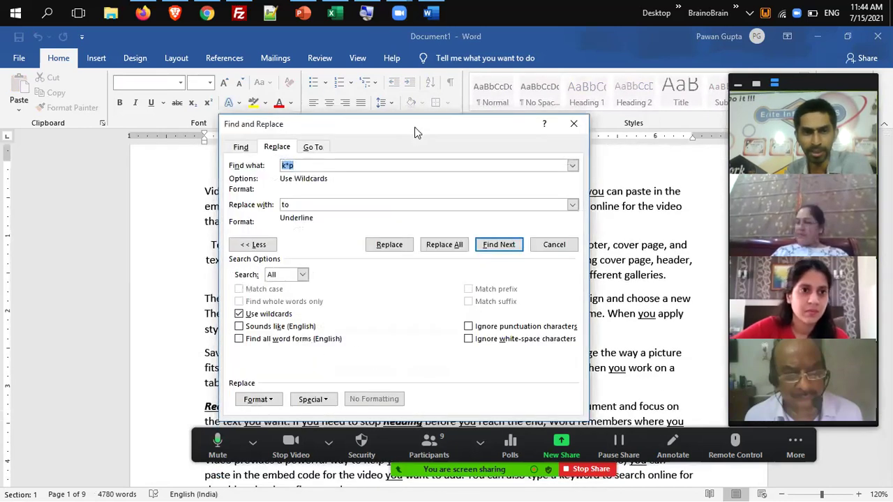
click(282, 318)
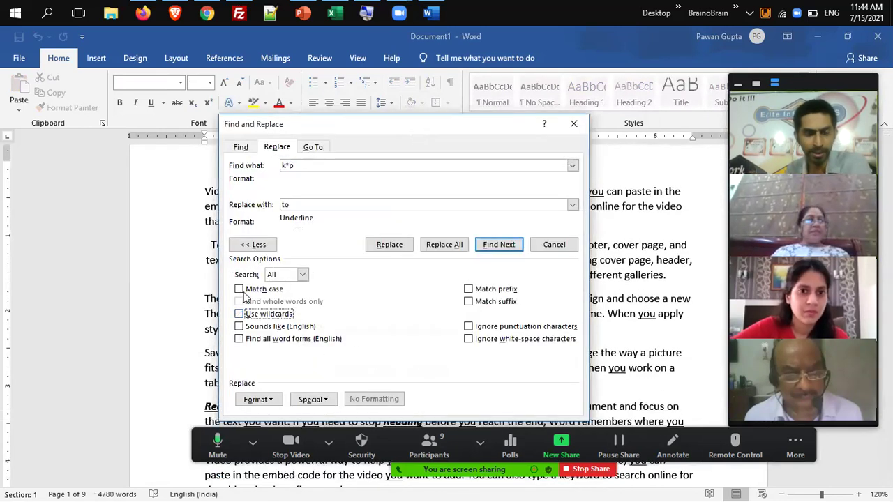
click(322, 165)
key(BackSpace)
key(BackSpace)
key(BackSpace)
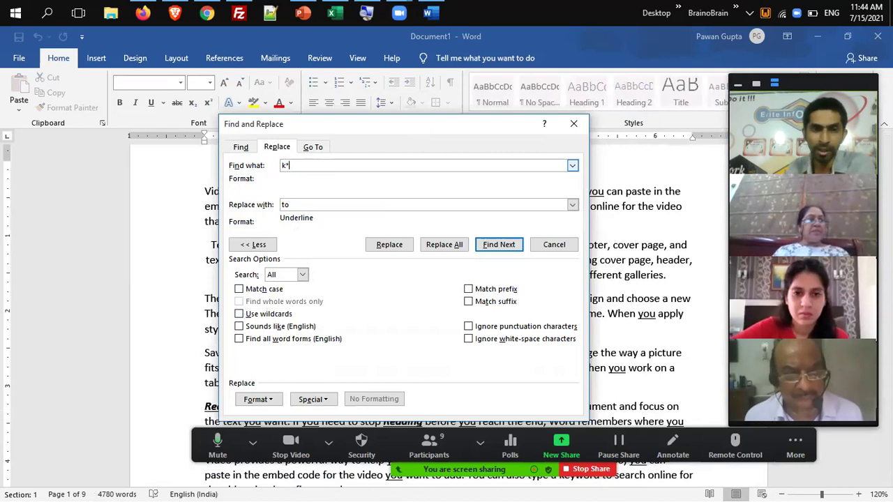
double_click(284, 205)
key(BackSpace)
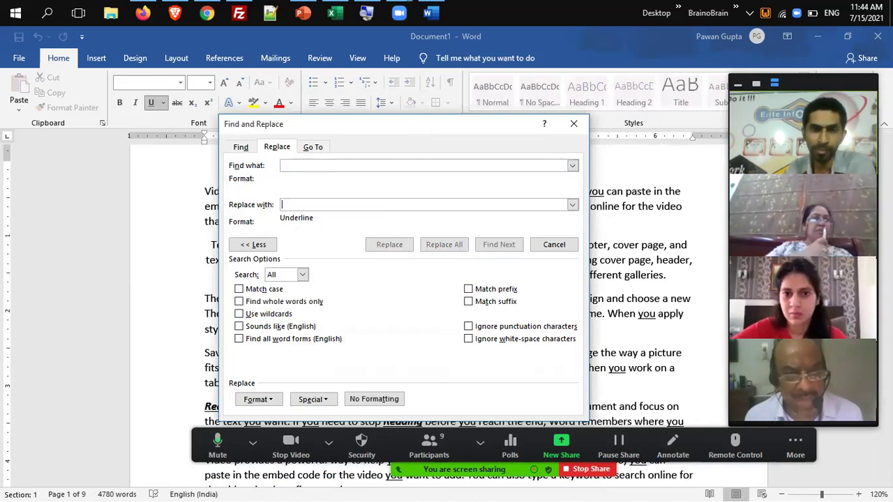
Remove the underline format from the replacement and replace every single space in the document with two spaces.
click(314, 162)
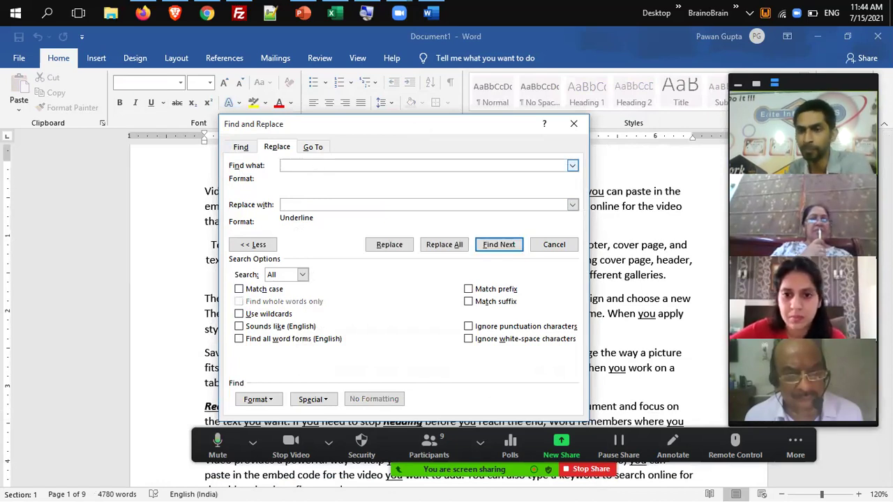
click(290, 204)
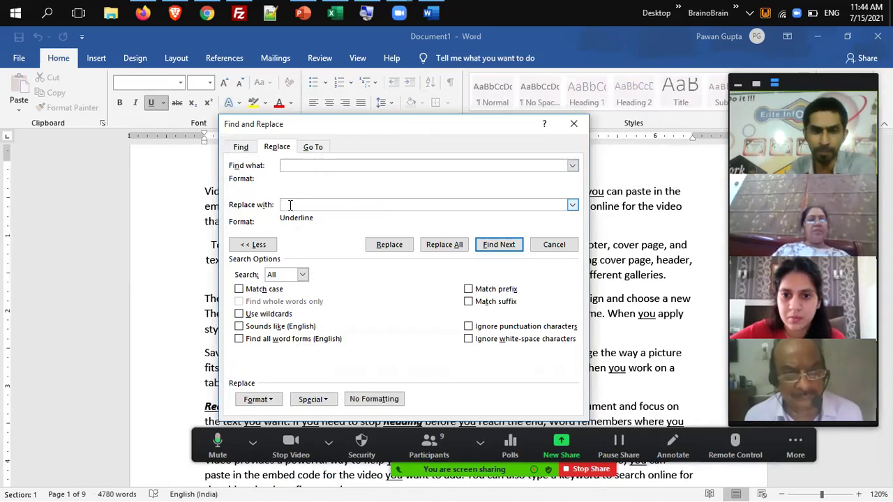
click(361, 404)
text(,)
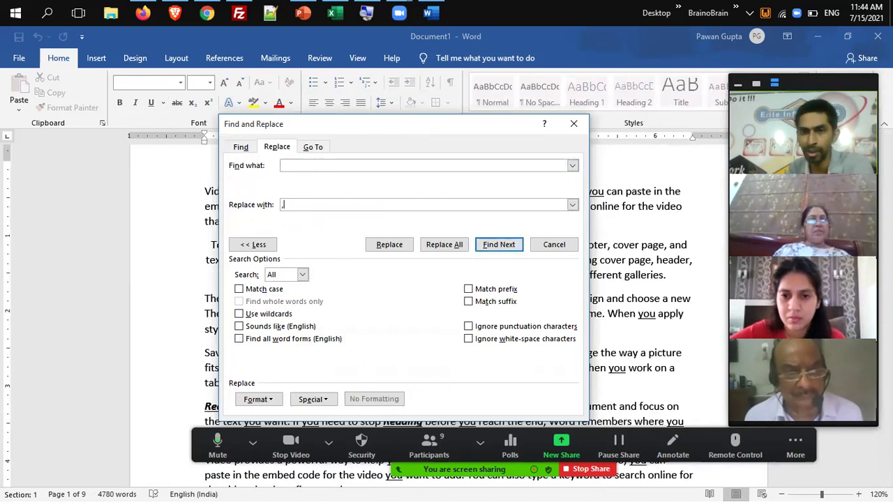
key(BackSpace)
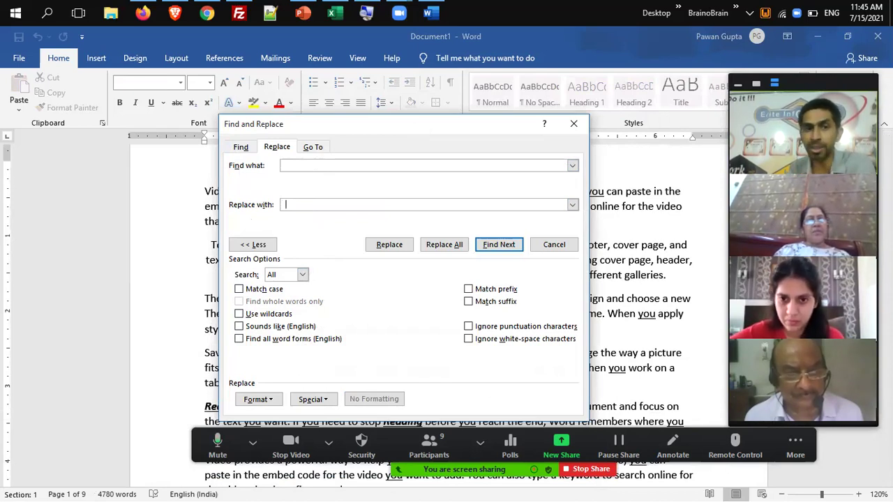
click(446, 242)
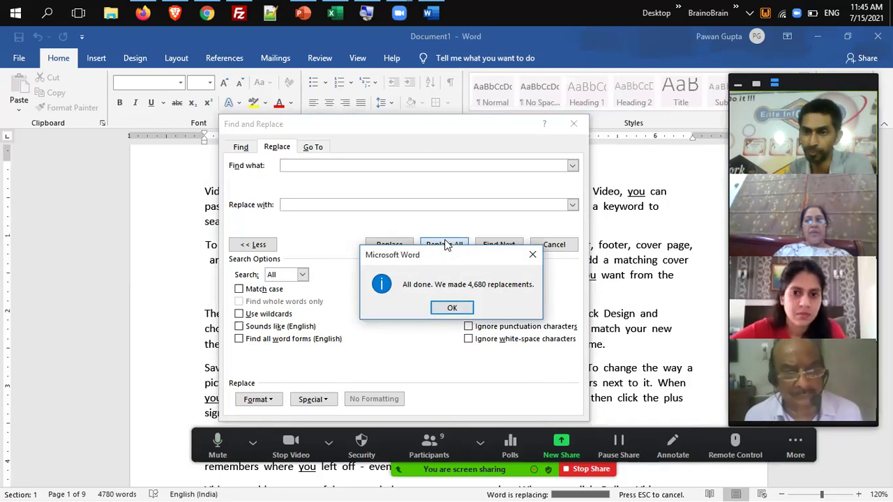
key(Return)
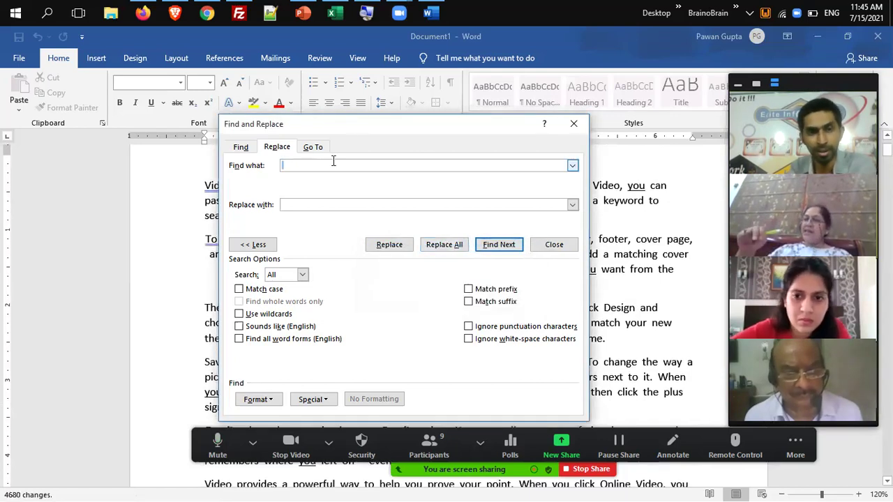
Replace every double space in the document with a single space, clear the search text and close Find and Replace.
click(332, 205)
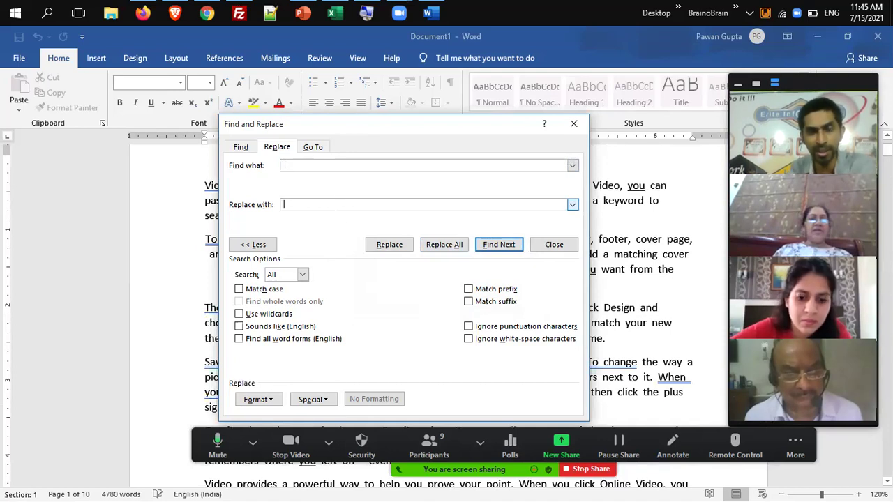
click(441, 244)
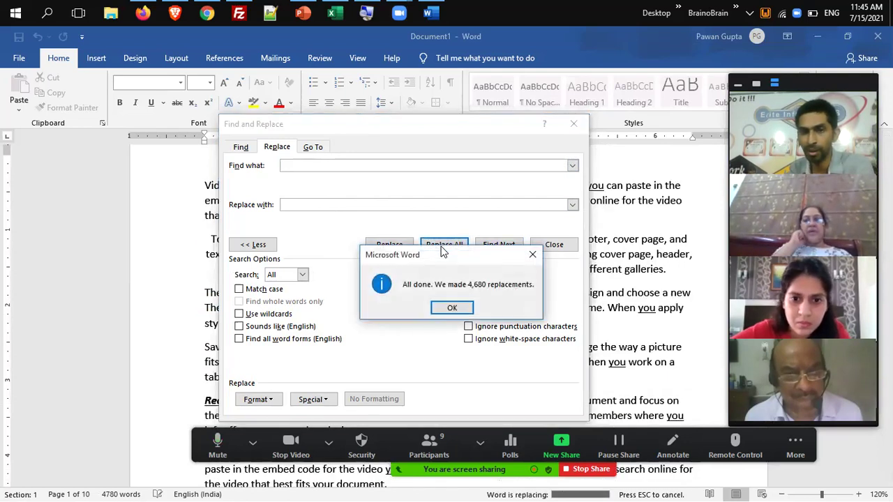
click(455, 309)
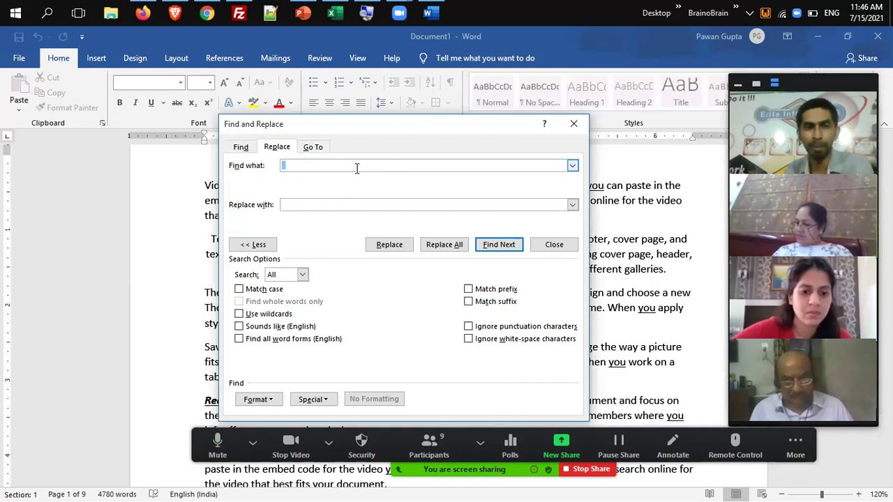
key(BackSpace)
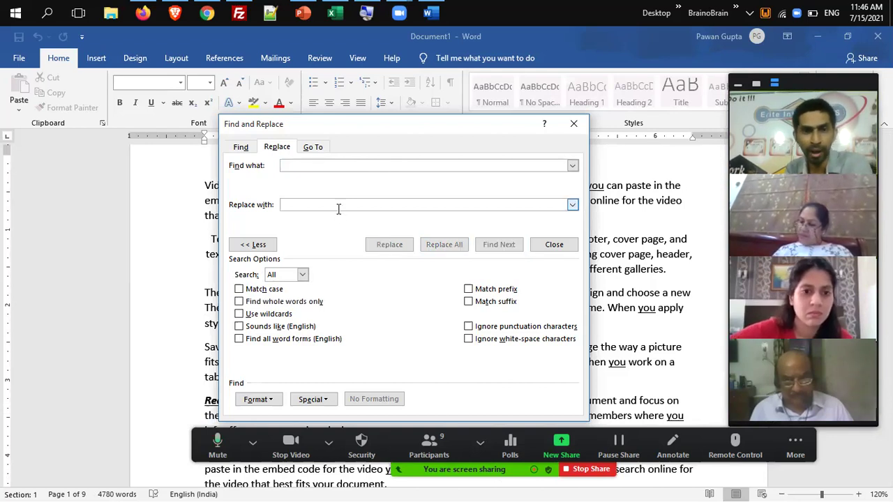
click(573, 124)
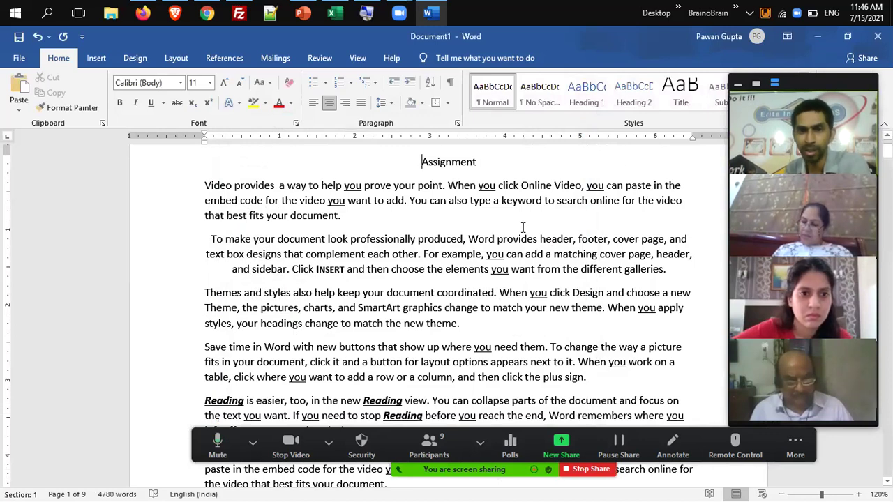
Join the second body paragraph to the first and undo the replacement of the whole document with "Some text".
click(502, 218)
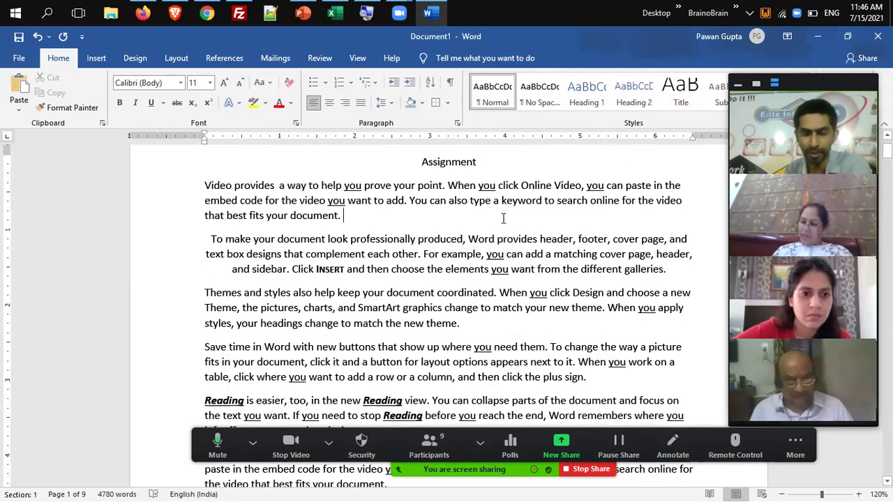
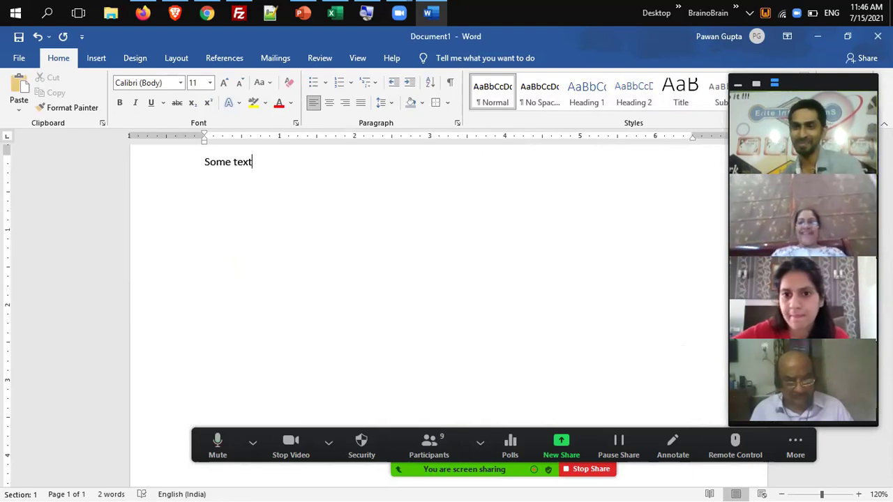
key(BackSpace)
key(BackSpace)
text(x)
key(ctrl+z)
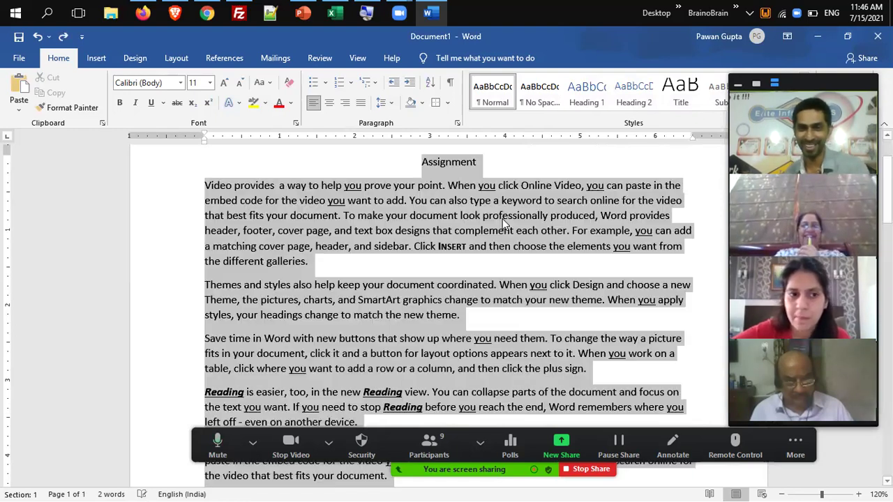
click(703, 250)
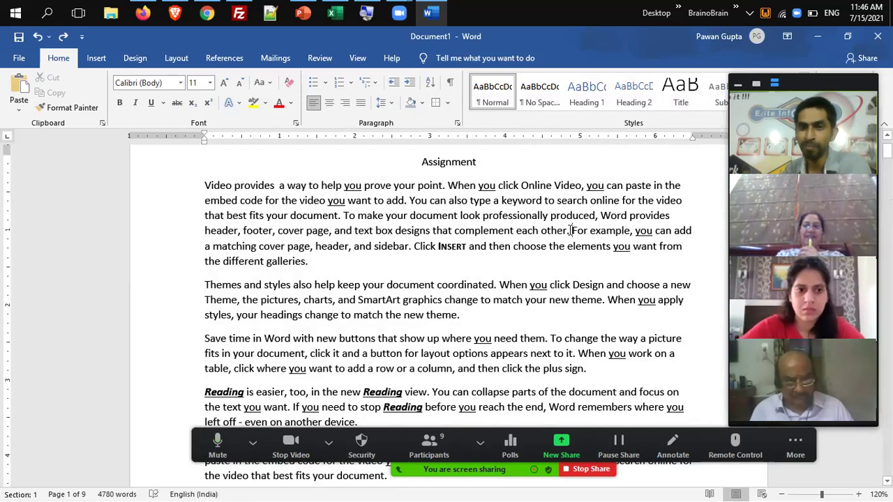
Break the first body paragraph before "For example" with a manual line break instead of a paragraph break.
click(570, 230)
key(Return)
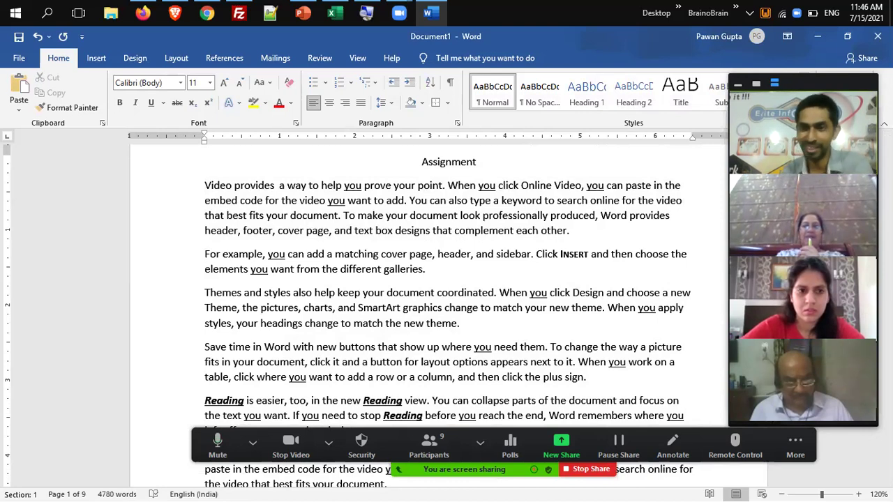
key(BackSpace)
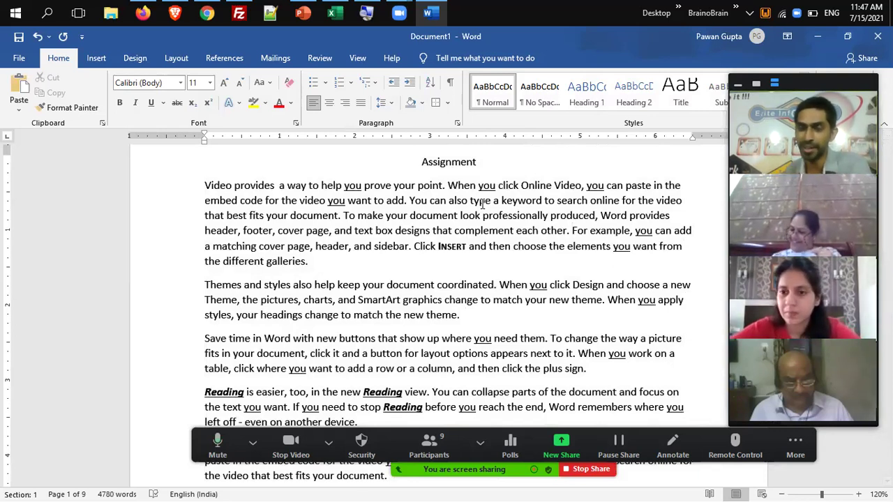
key(Return)
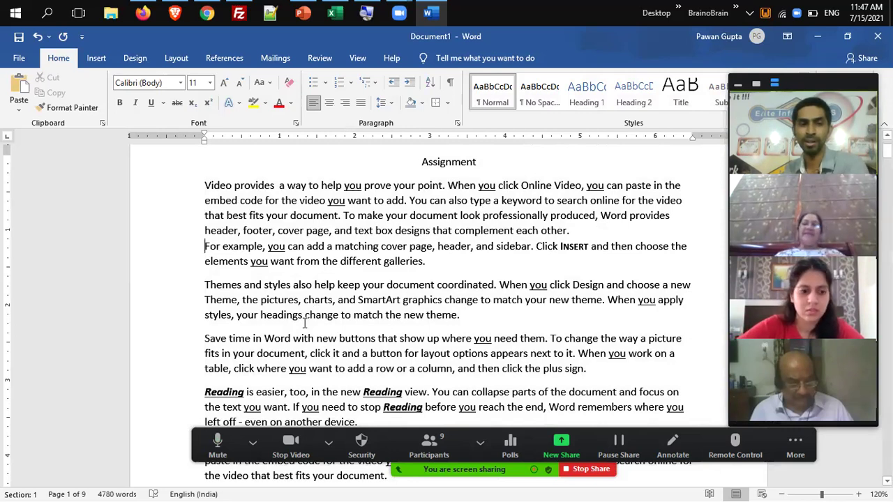
key(alt+a)
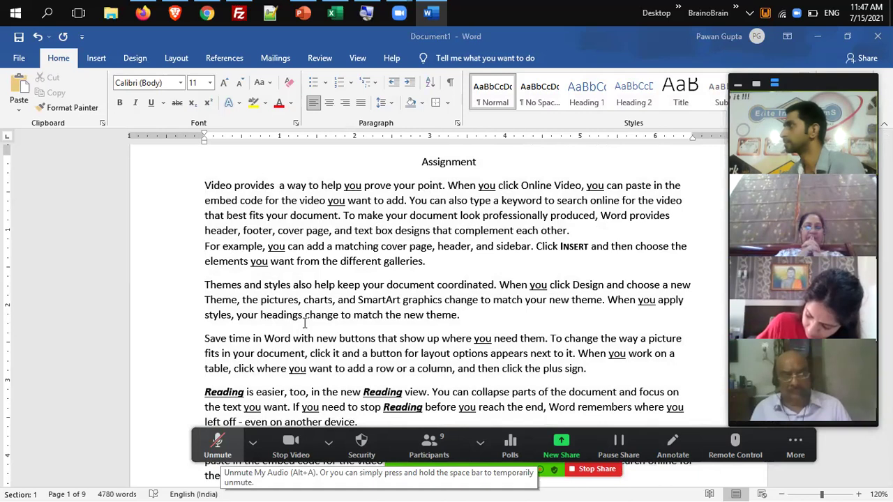
key(alt+a)
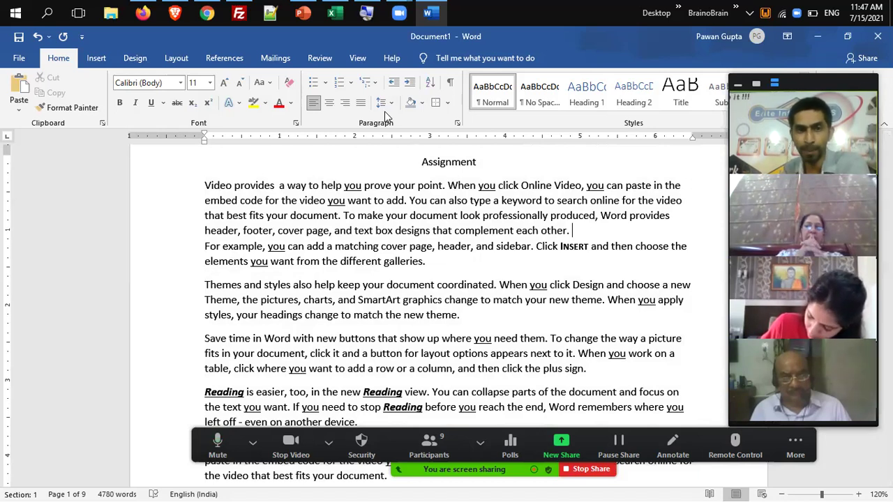
Justify the first body paragraph and select it briefly to check how far it extends.
click(364, 106)
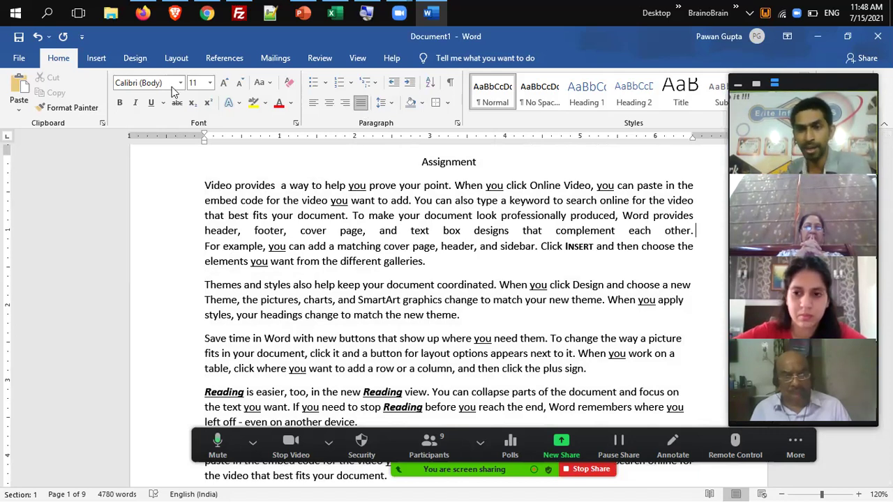
double_click(188, 245)
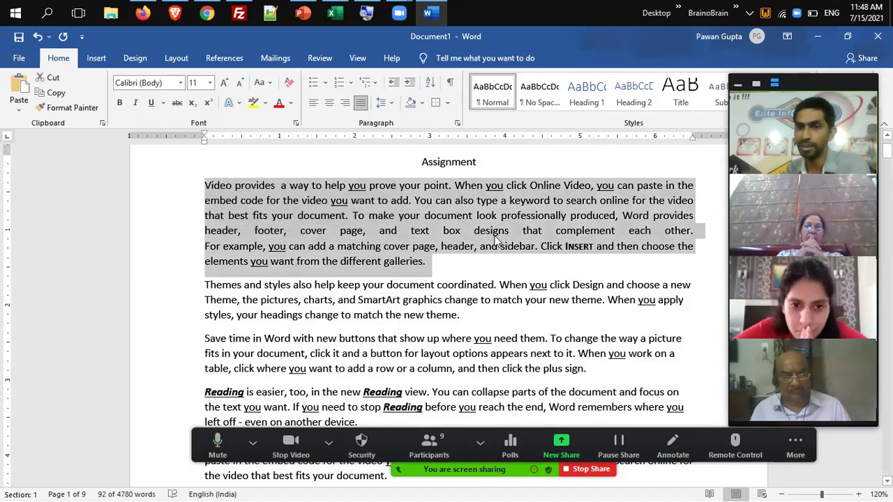
click(496, 239)
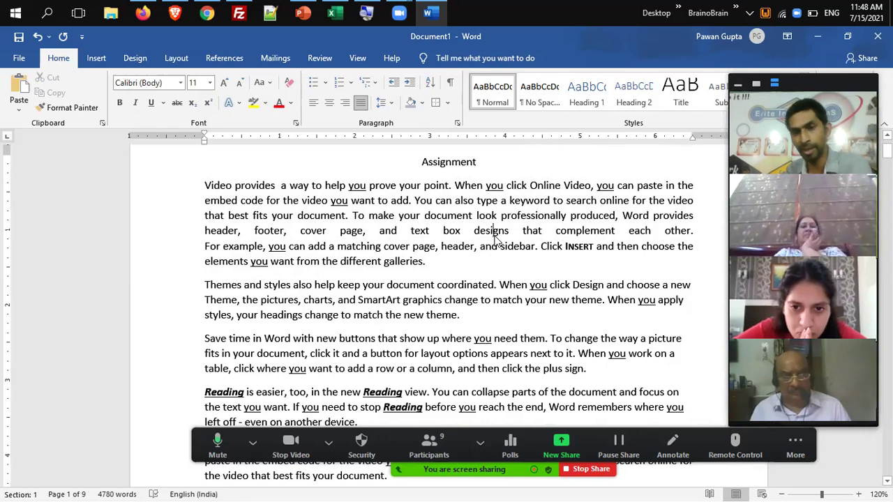
click(609, 300)
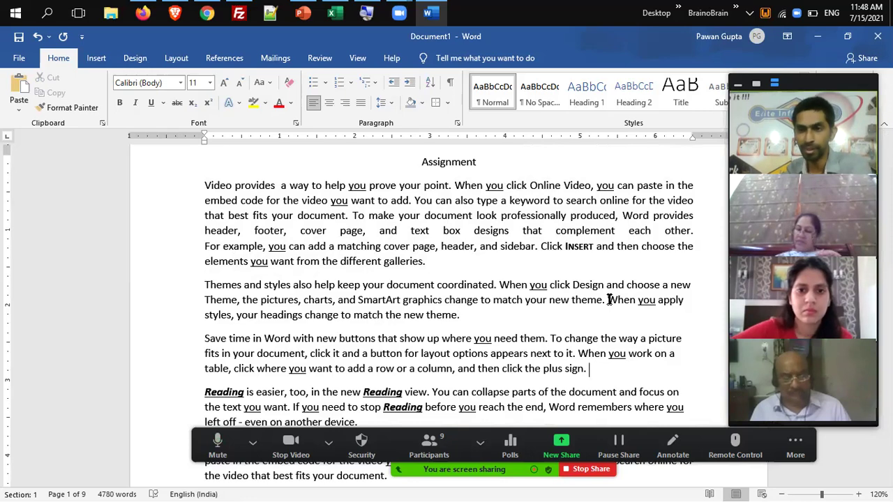
scroll(609, 300, down, 5)
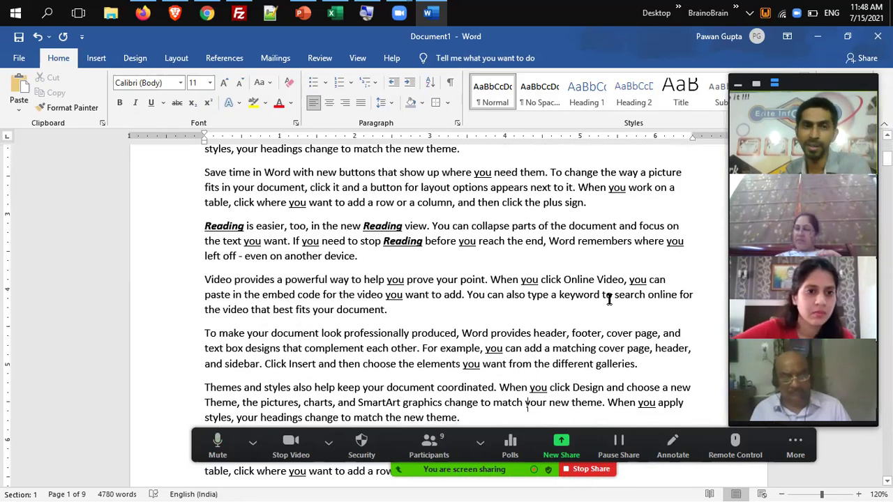
key(ctrl+Home)
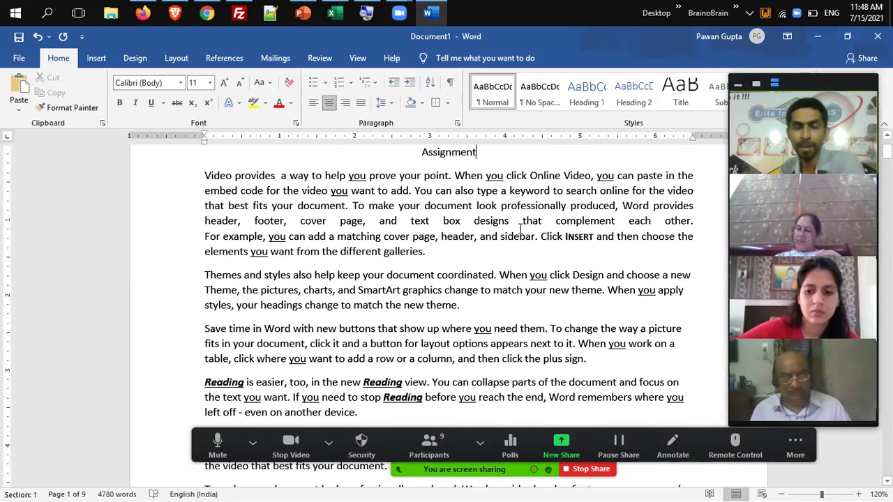
Delete the letter "o" from "your" in the first sentence of the first body paragraph.
click(410, 177)
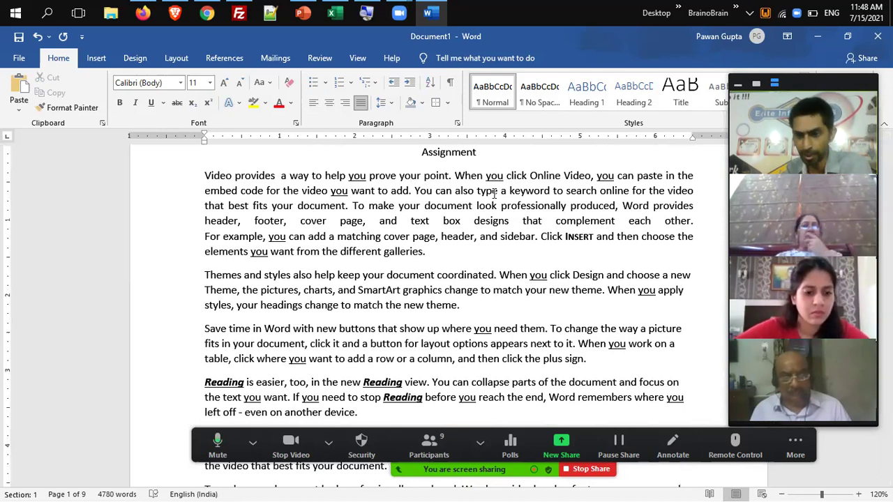
click(859, 492)
click(859, 492)
click(859, 492)
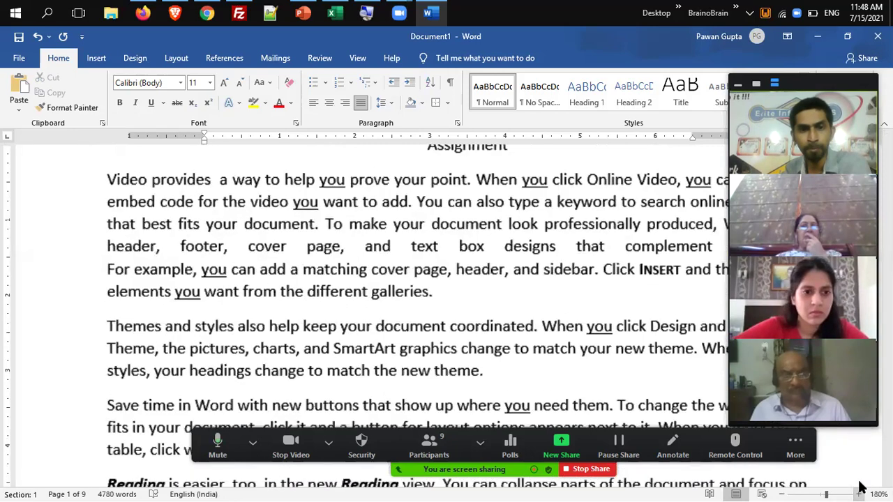
scroll(685, 412, up, 4)
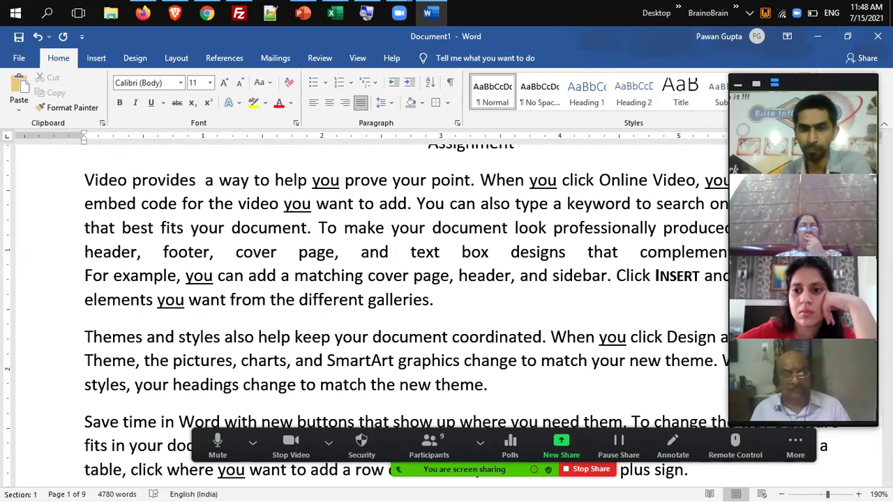
key(BackSpace)
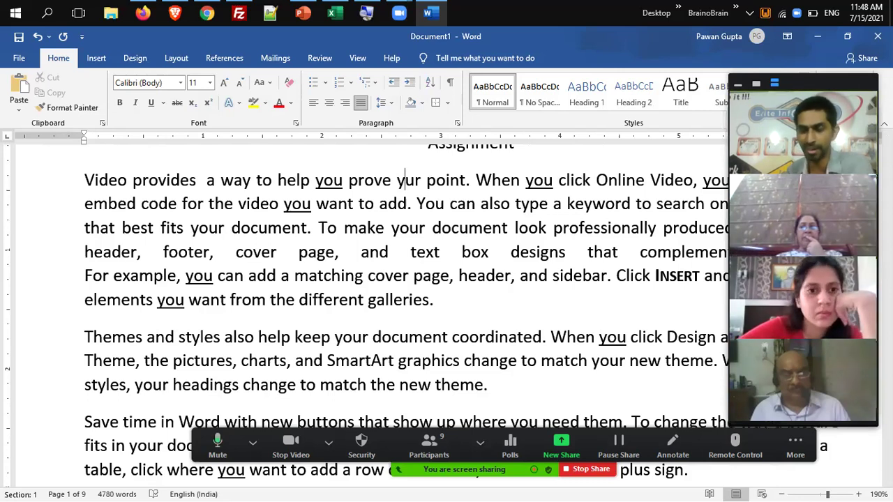
Delete "ur point. When you click Online" forward, character by character, in the first sentence of the first body paragraph.
key(Delete)
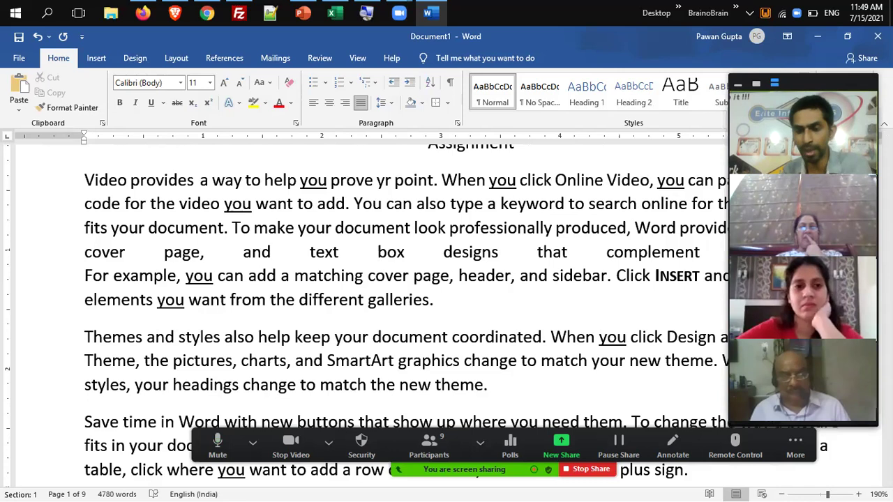
key(Delete)
key(Delete)
key(Delete)
key(Delete)
key(Delete)
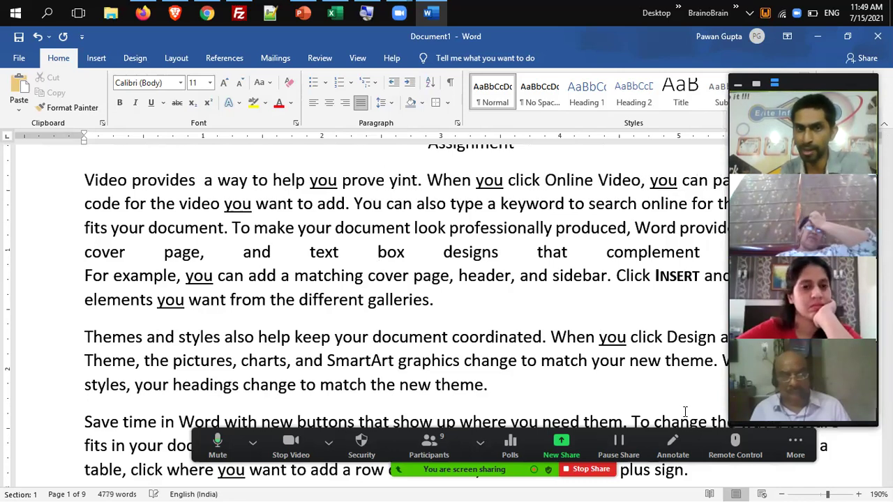
key(Delete)
key(Delete)
key(Delete)
key(Delete)
key(Delete)
key(Delete)
key(Delete)
key(Delete)
key(Delete)
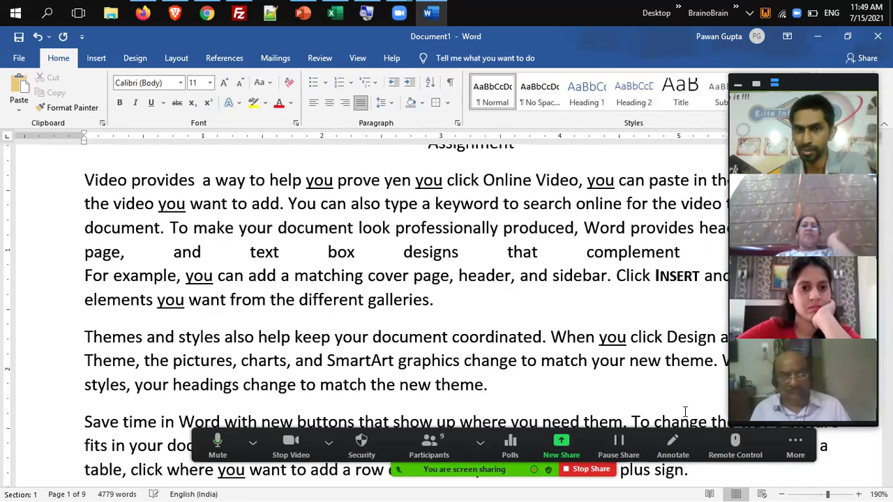
key(Delete)
key(Delete)
key(Delete)
key(Delete)
key(Delete)
key(Delete)
key(Delete)
key(Delete)
key(Delete)
key(Delete)
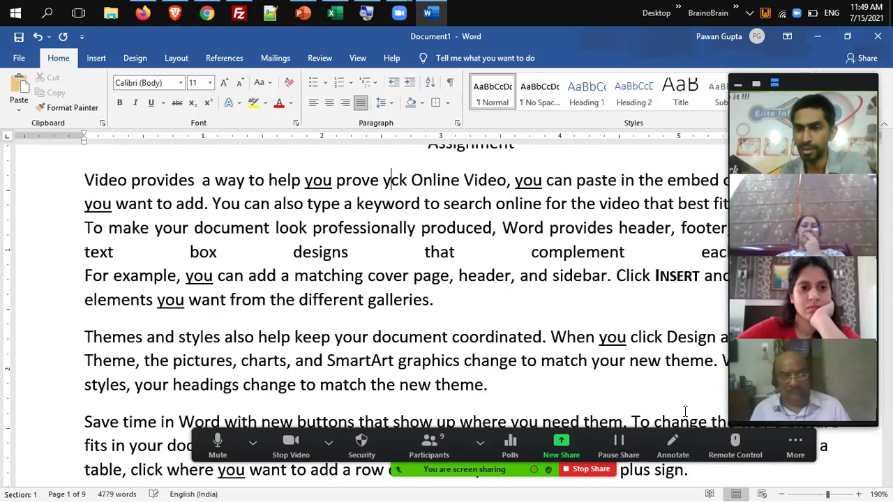
key(Delete)
key(Delete)
key(Delete)
key(Delete)
key(Delete)
key(Delete)
key(Delete)
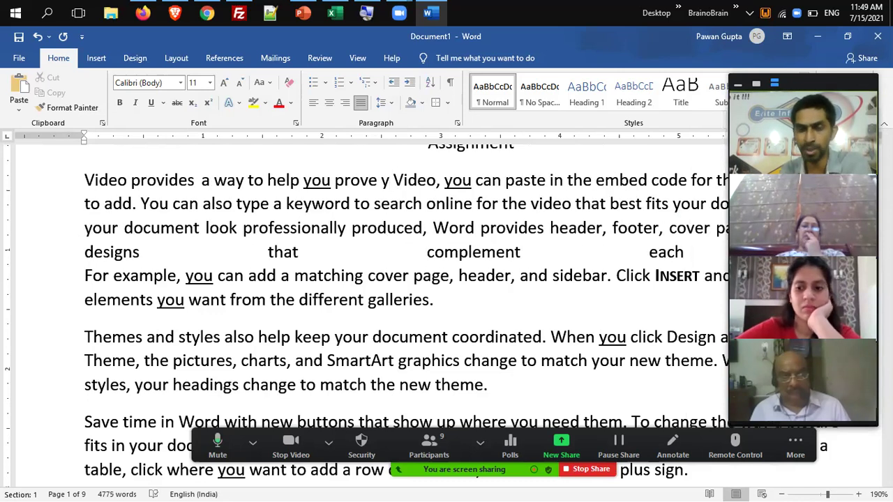
Delete backward, character by character, from the leftover "y" before "Video," through the "p" of "help" in the first sentence.
key(BackSpace)
key(BackSpace)
key(BackSpace)
key(BackSpace)
key(BackSpace)
key(BackSpace)
key(BackSpace)
key(BackSpace)
key(BackSpace)
key(BackSpace)
key(BackSpace)
key(BackSpace)
key(BackSpace)
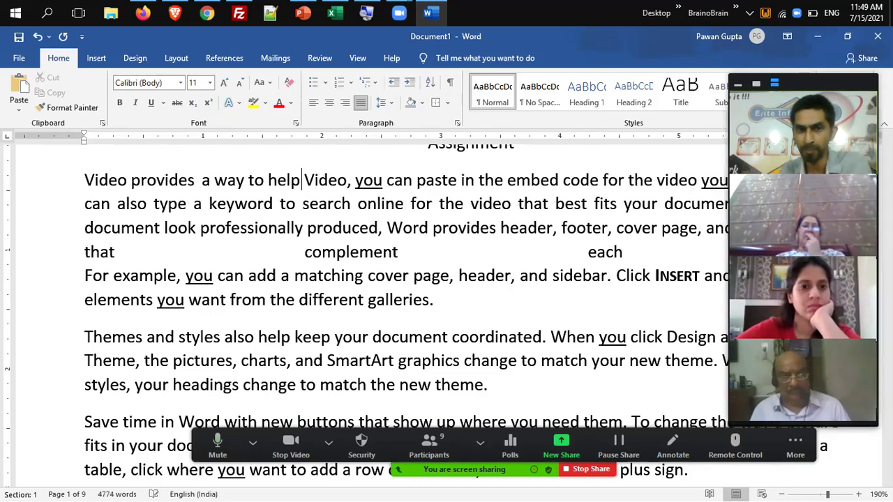
key(BackSpace)
Delete the remaining text between "a" and "can" in the first sentence, first backward, then forward from the insertion point.
key(BackSpace)
key(BackSpace)
key(BackSpace)
key(BackSpace)
key(BackSpace)
key(BackSpace)
key(BackSpace)
key(BackSpace)
key(Delete)
key(Delete)
key(Delete)
key(Delete)
key(Delete)
key(Delete)
key(Delete)
key(Delete)
key(Delete)
key(Delete)
key(Delete)
key(BackSpace)
key(BackSpace)
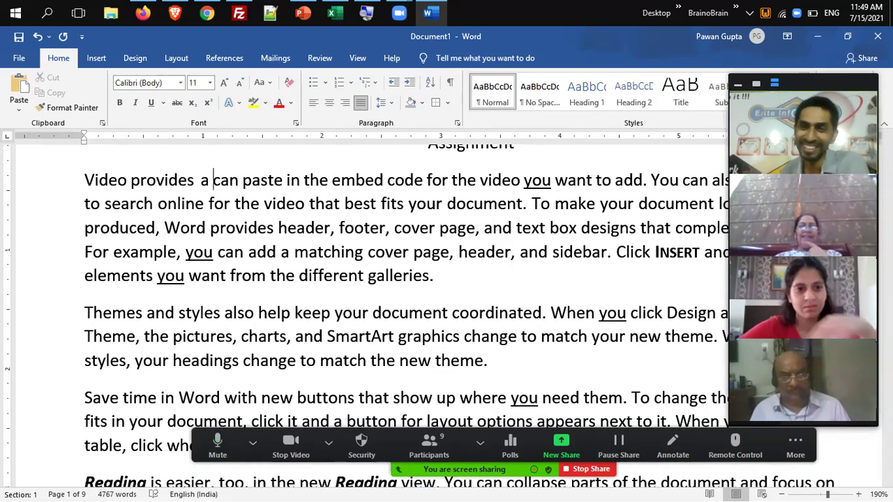
Place the insertion point before "paste" and delete the preceding word "can" character by character.
key(Right)
key(Right)
key(Right)
key(Right)
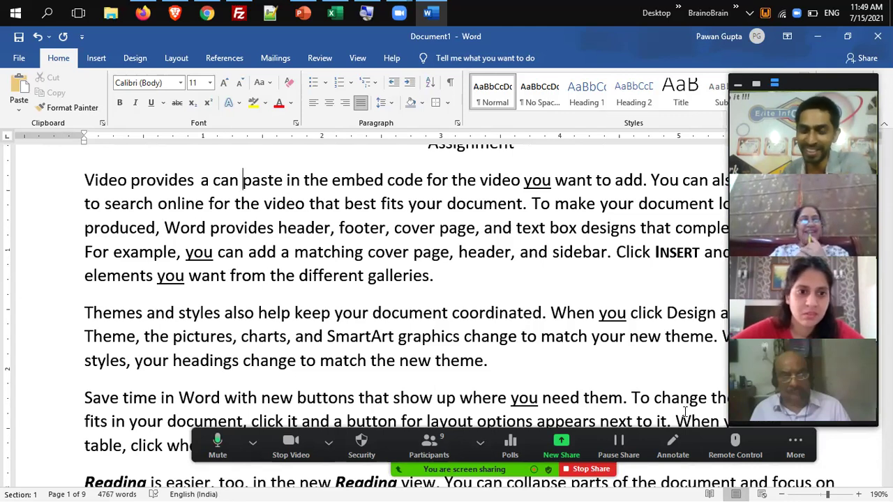
key(BackSpace)
key(BackSpace)
key(BackSpace)
key(BackSpace)
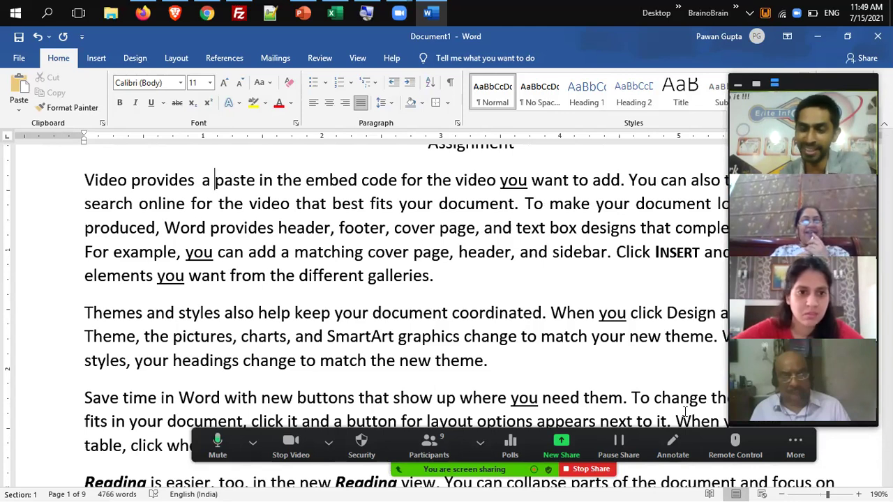
Delete "paste in the embed code" forward one whole word at a time in the first sentence.
key(ctrl+Delete)
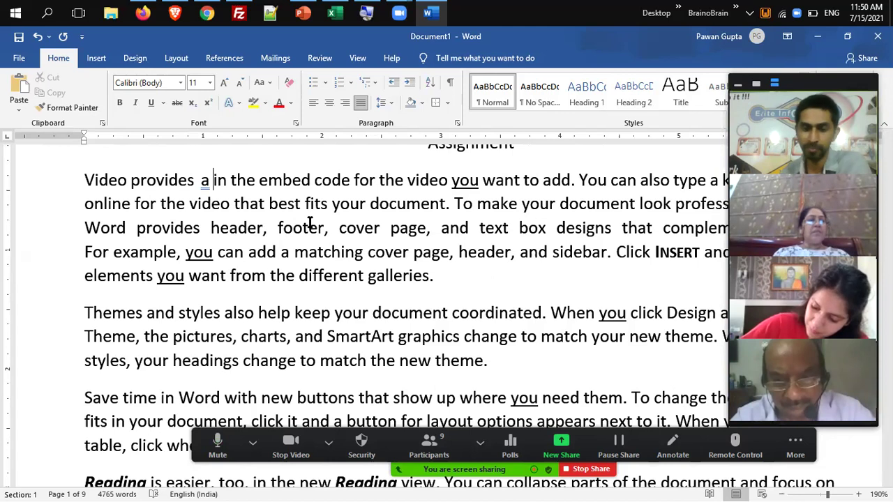
key(ctrl+Delete)
key(ctrl+Delete)
key(ctrl+Delete)
key(ctrl+Delete)
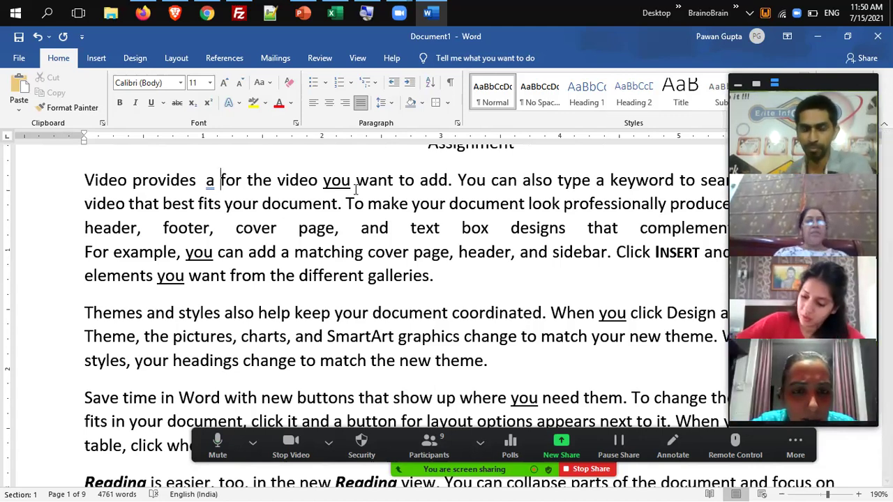
Place the insertion point at the end of "provides" and delete that whole word backward in the first sentence.
key(ctrl+Left)
key(ctrl+Right)
key(Left)
key(Left)
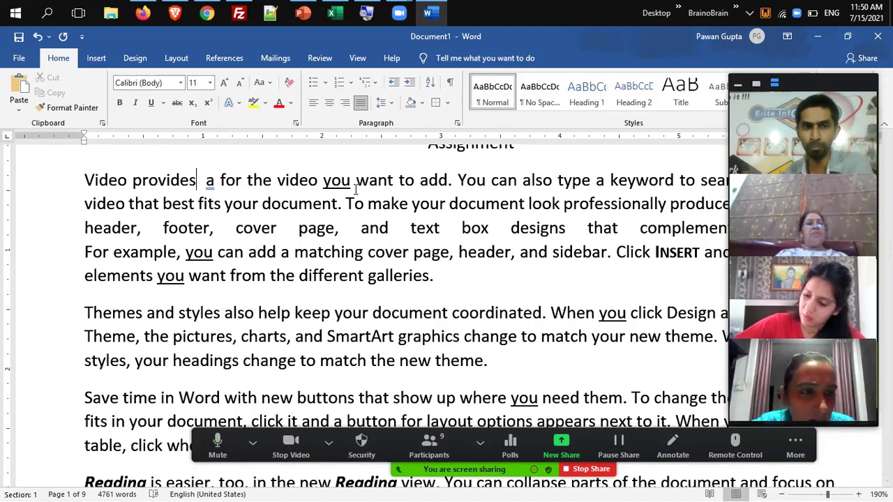
key(ctrl+BackSpace)
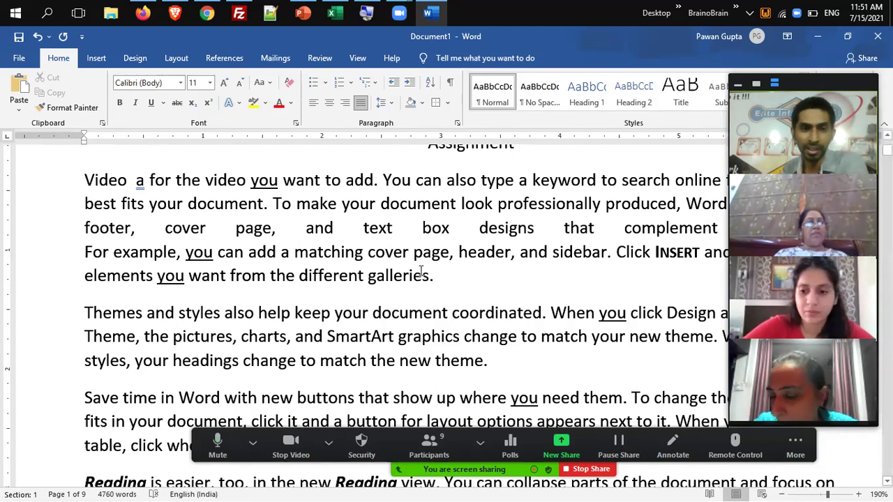
Remove the underline from the word "you" in the first line of the first body paragraph.
click(442, 276)
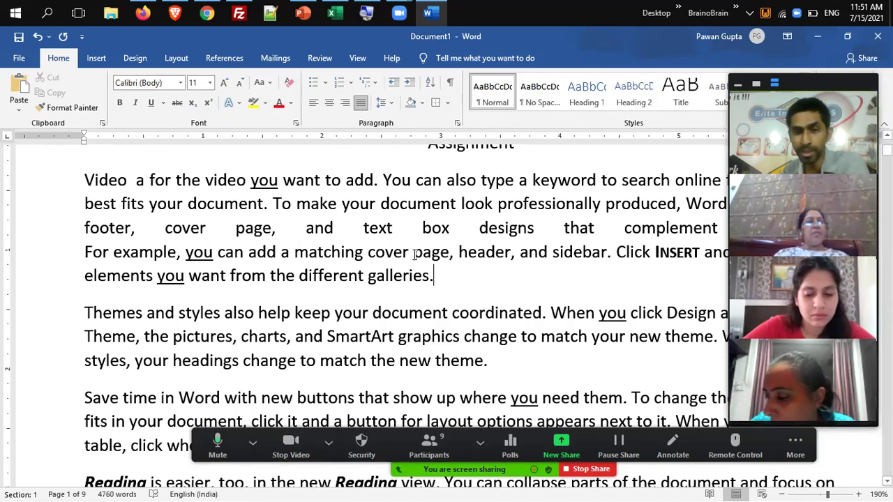
double_click(264, 179)
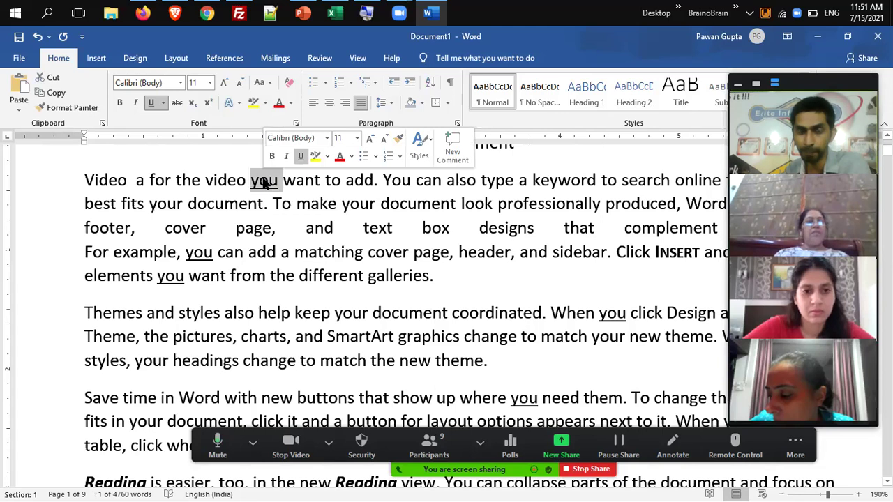
key(ctrl+u)
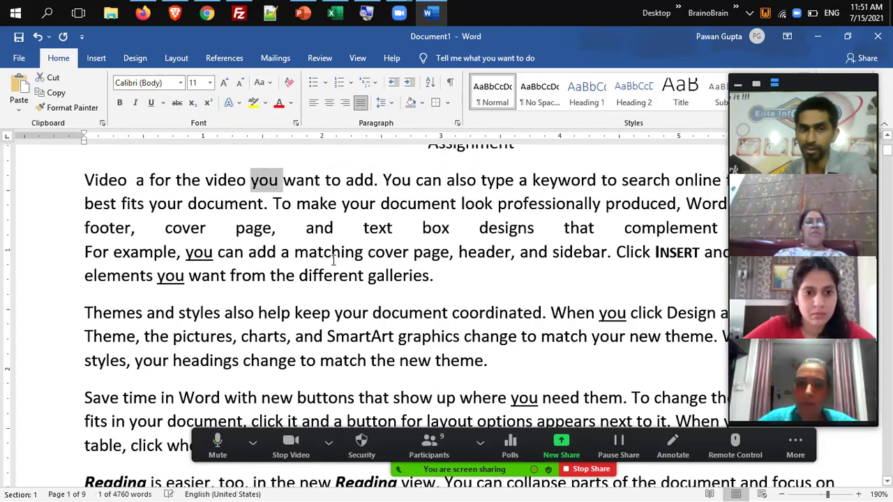
click(450, 277)
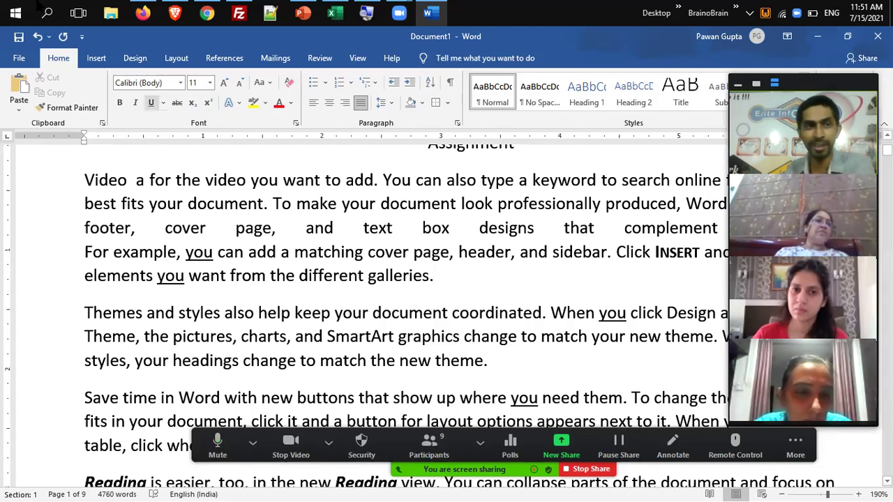
Look through the undo history down to its oldest entry and undo the latest 30 actions at once.
click(50, 38)
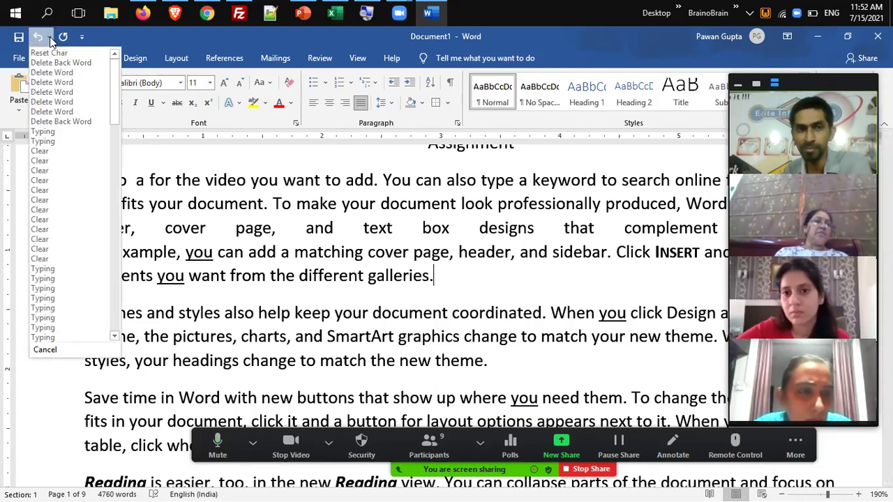
drag(115, 84, 120, 321)
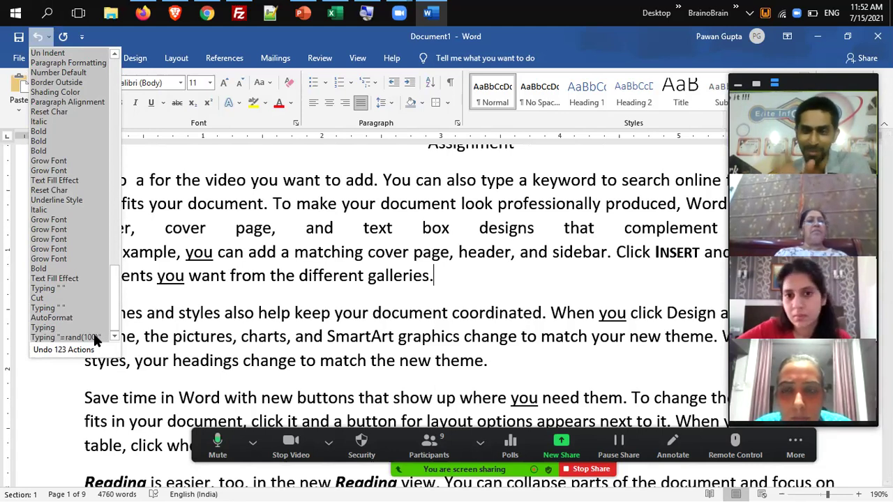
drag(116, 313, 118, 85)
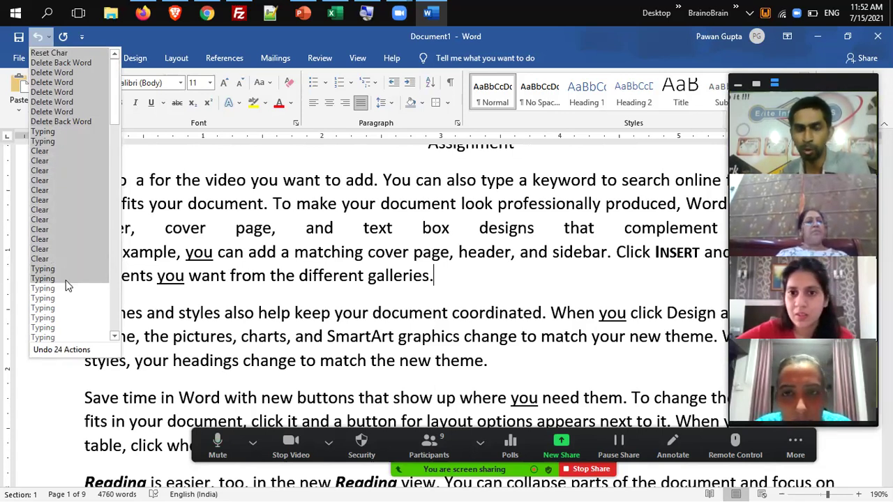
click(67, 339)
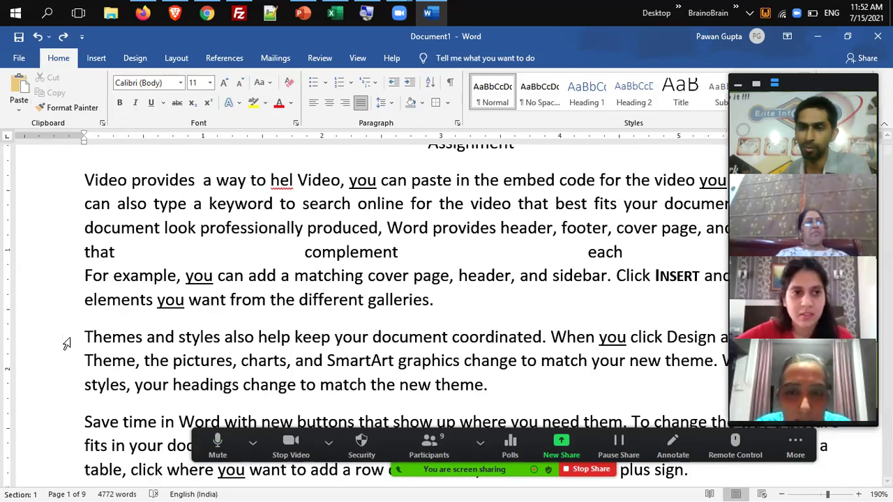
Examine the undo history from the newest to the oldest entries and close it without undoing anything.
click(49, 39)
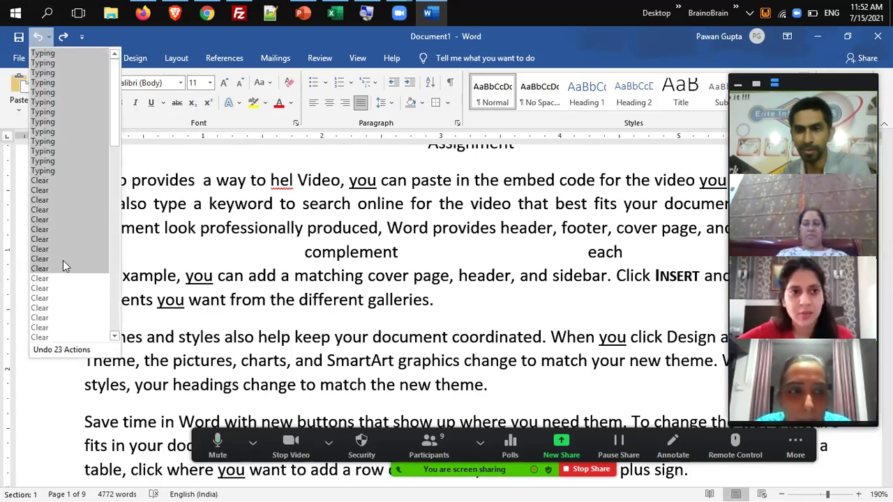
click(50, 40)
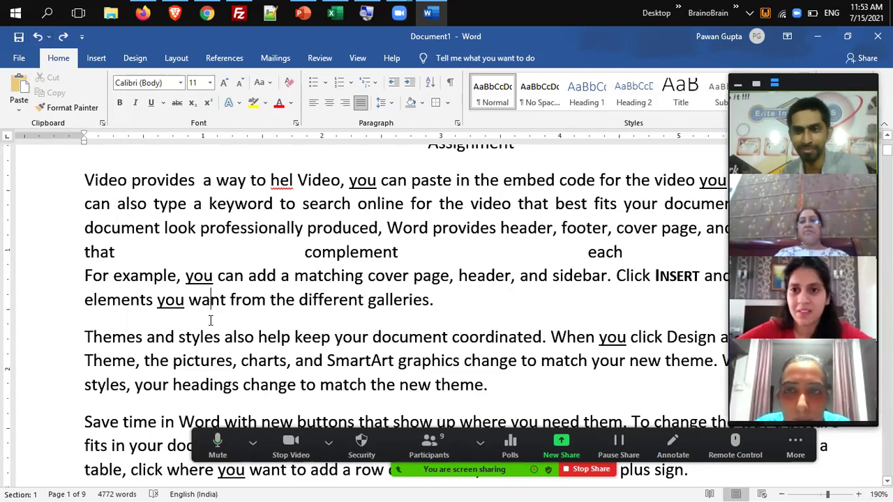
click(49, 37)
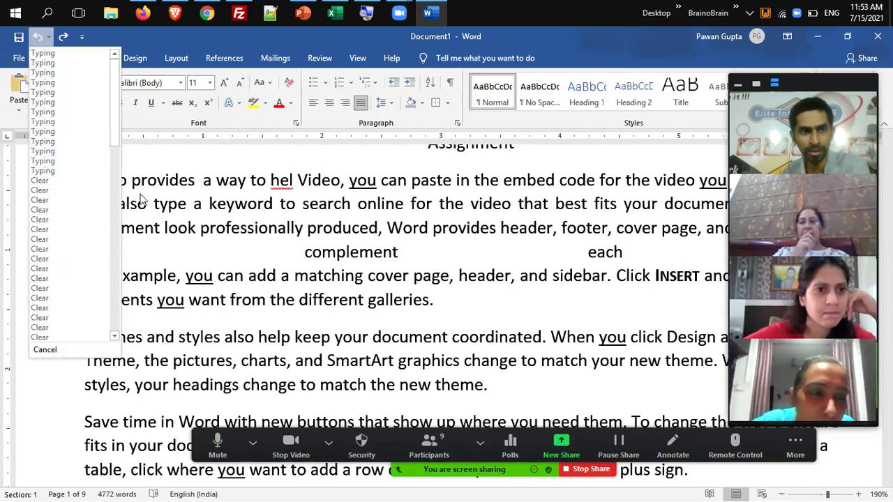
click(48, 37)
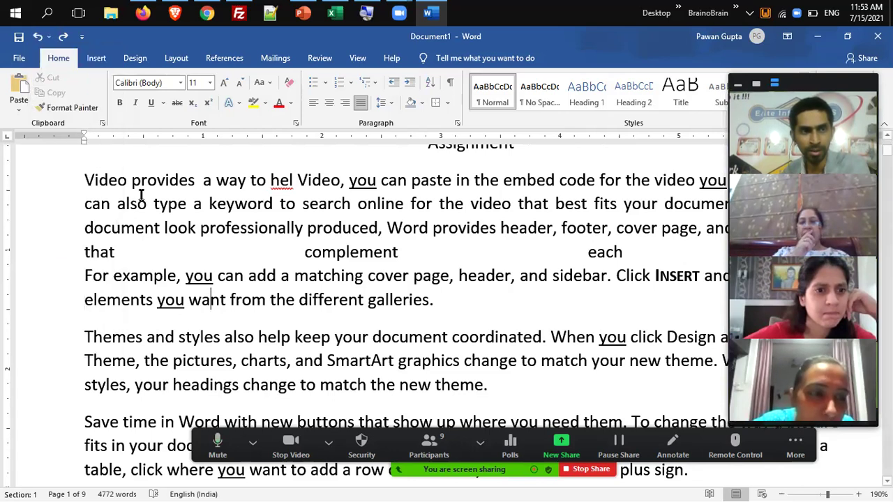
click(49, 37)
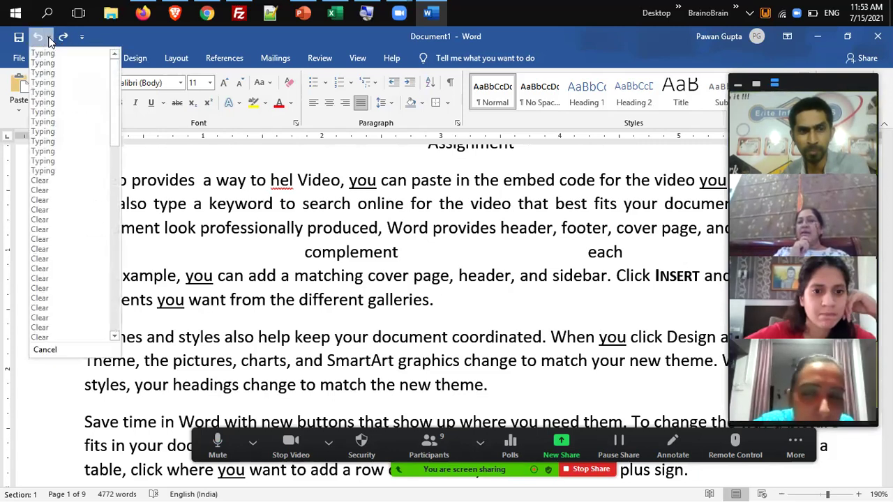
drag(116, 103, 116, 301)
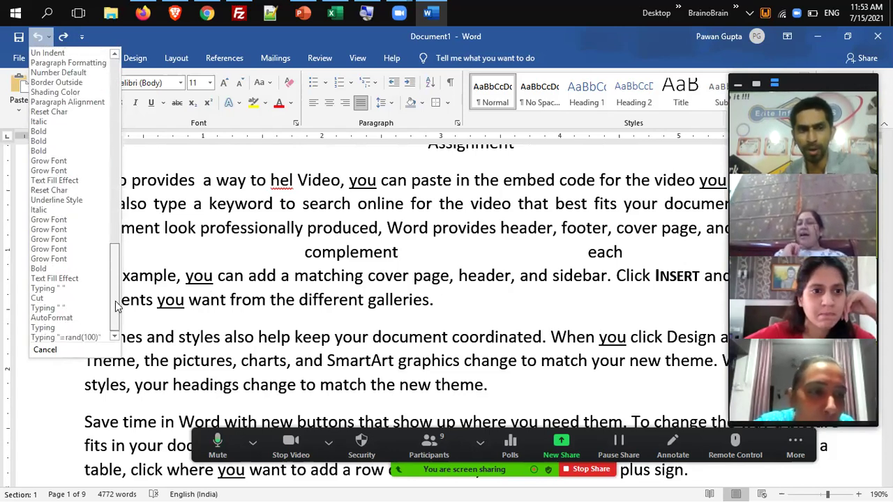
drag(113, 139, 110, 102)
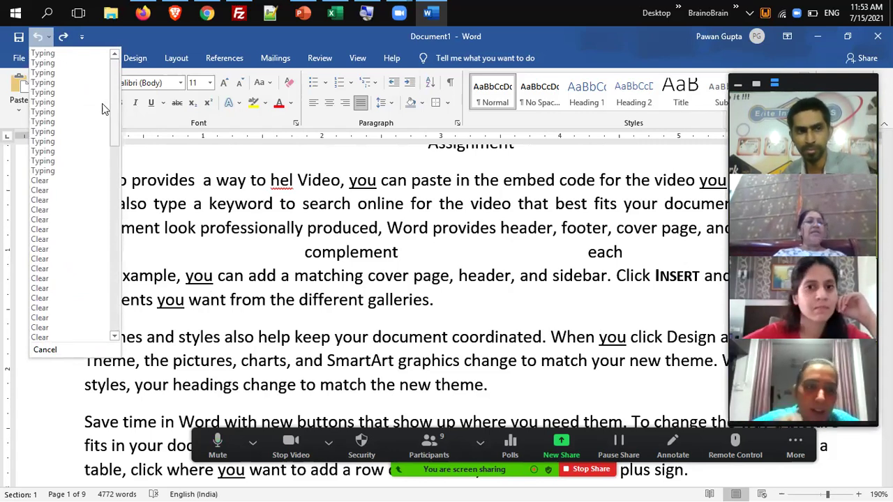
click(172, 227)
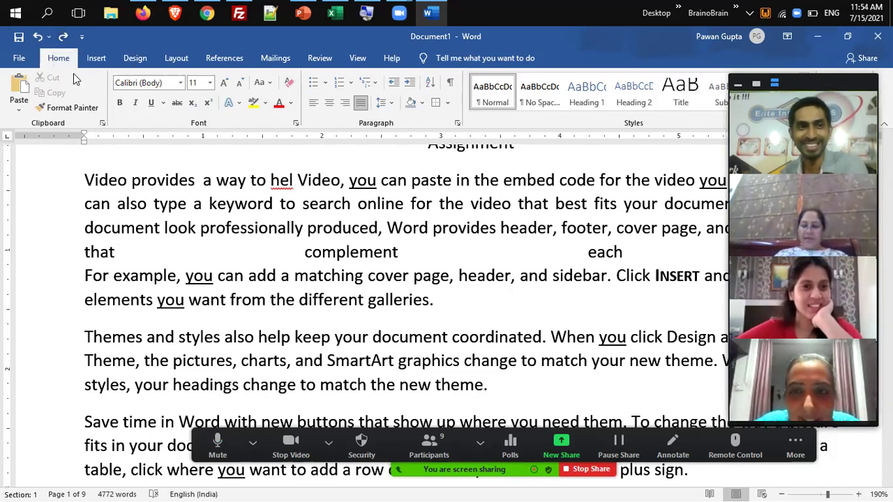
click(50, 38)
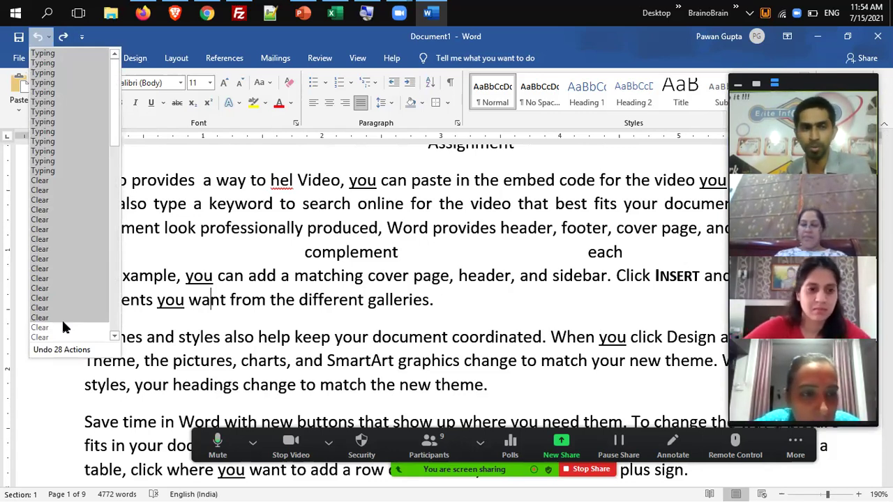
click(199, 244)
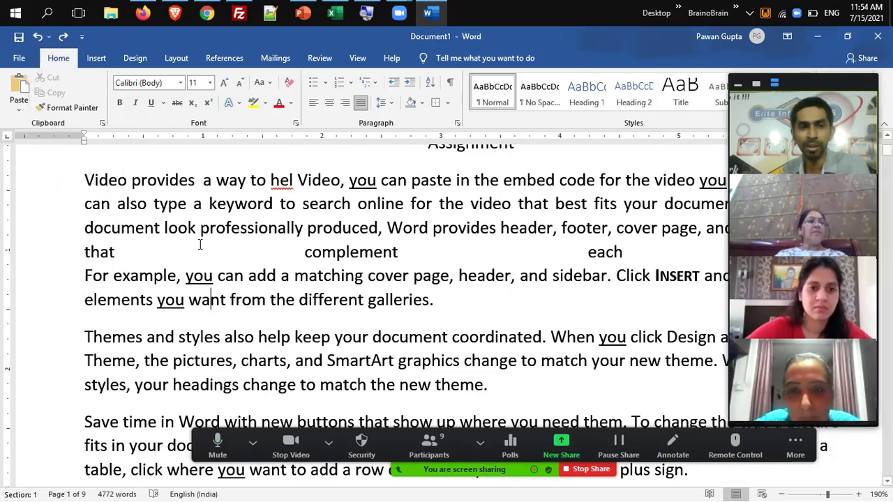
Color the word "provides" in the first body paragraph red and repeat that formatting on "coordinated" in the second body paragraph.
double_click(161, 184)
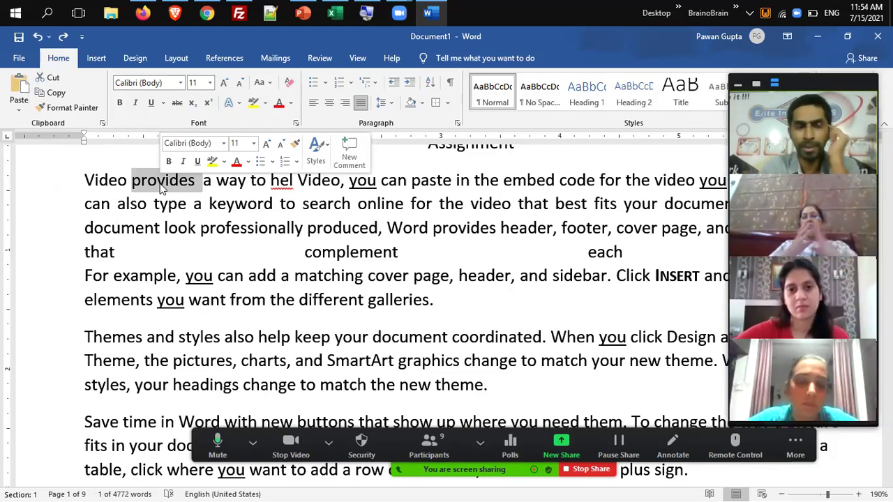
click(277, 103)
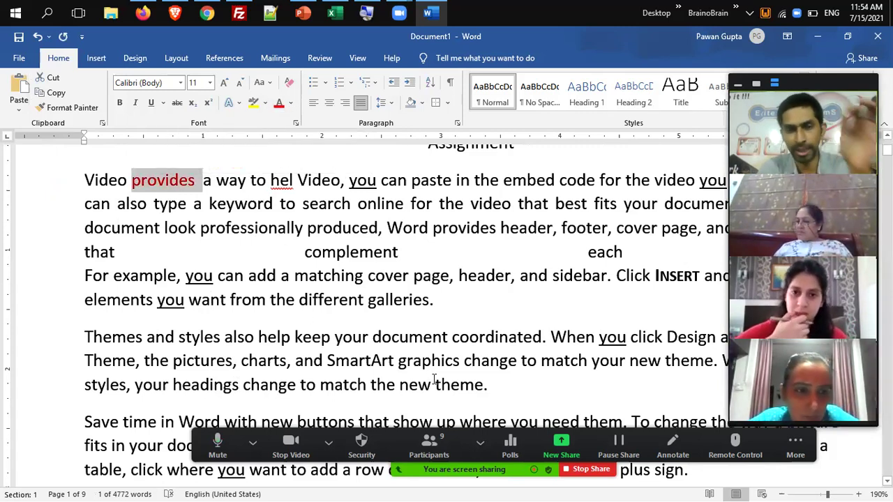
double_click(479, 338)
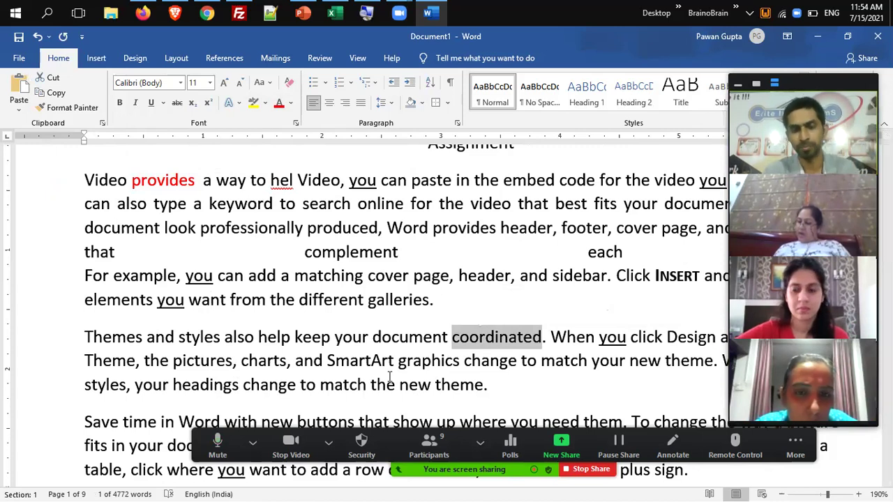
key(F4)
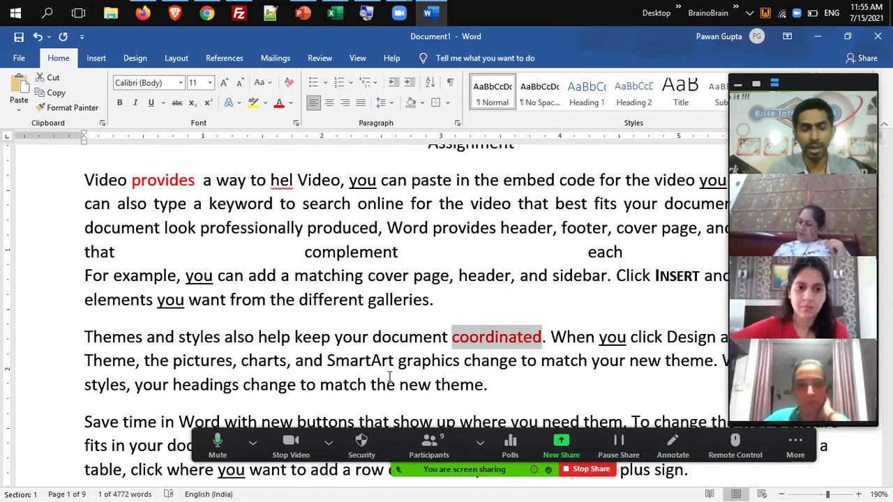
Undo the red font color on "coordinated" in the second body paragraph and redo it.
key(ctrl+z)
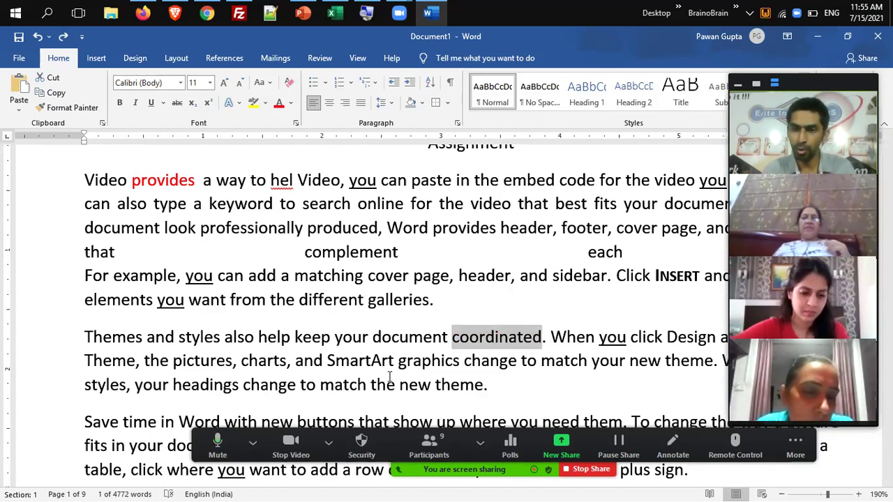
key(ctrl+y)
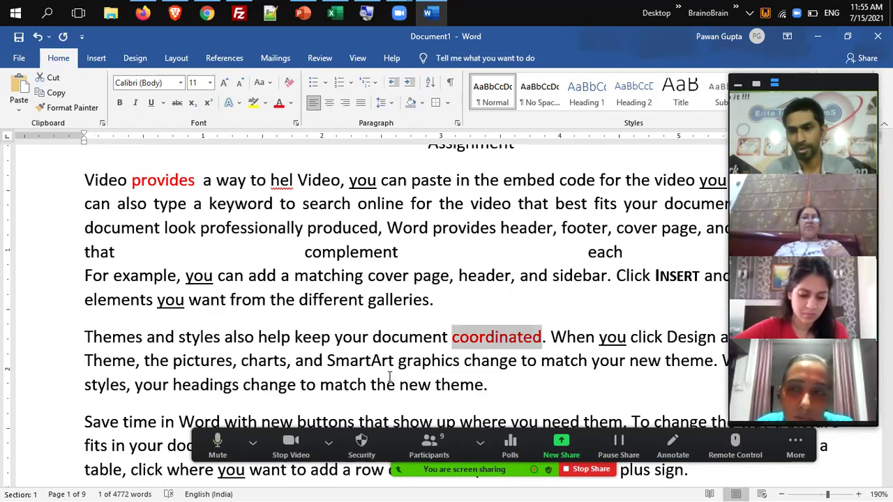
Delete the whole word "embed" in the first body paragraph, undo the deletion and redo it.
click(559, 180)
key(ctrl+BackSpace)
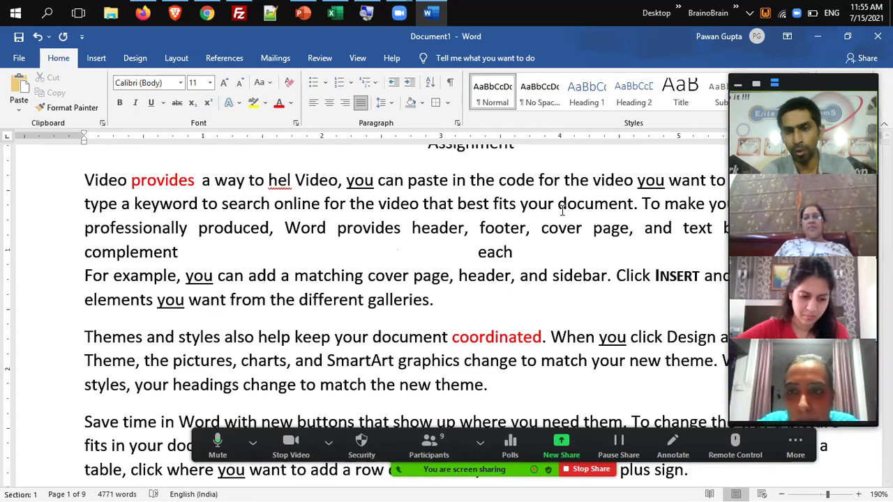
key(ctrl+z)
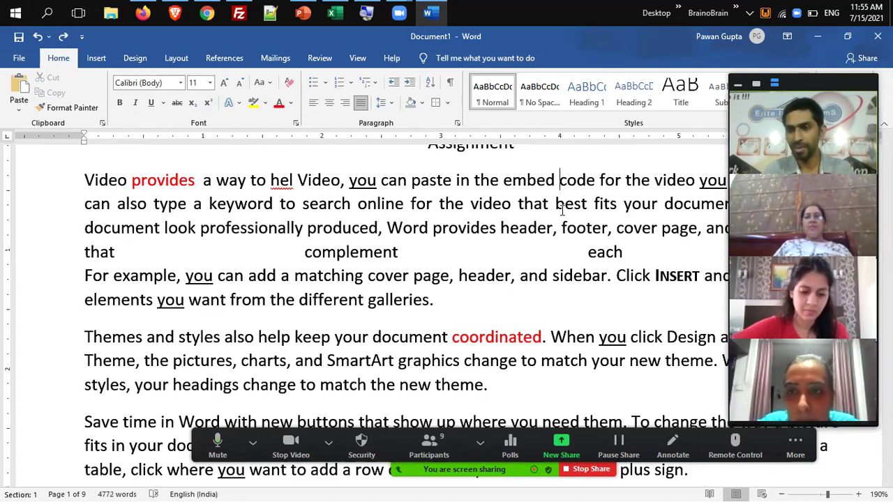
key(ctrl+y)
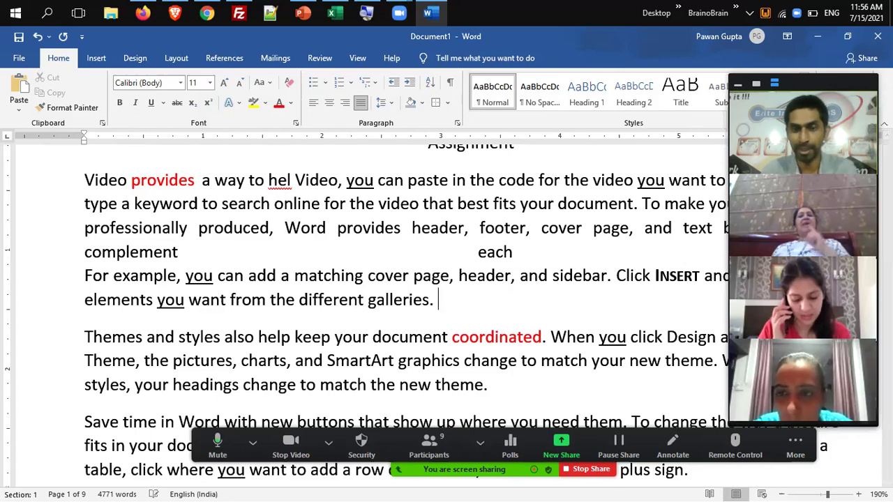
Enter a row of single letters "a" separated by spaces after "galleries." and delete the whole row.
text(a)
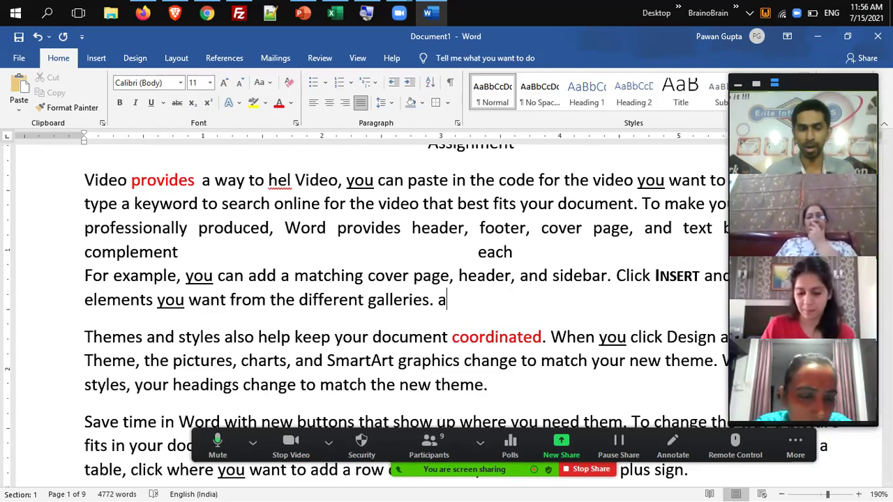
text( a a a a a a a)
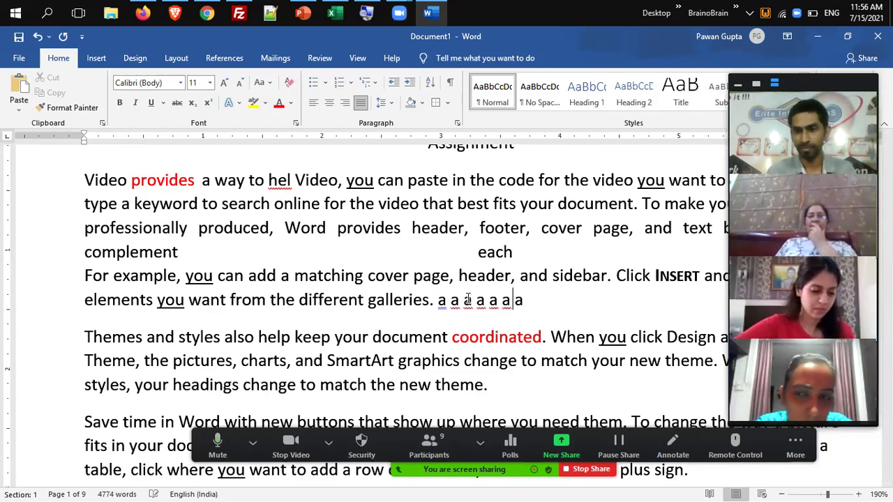
text( a a a a a a)
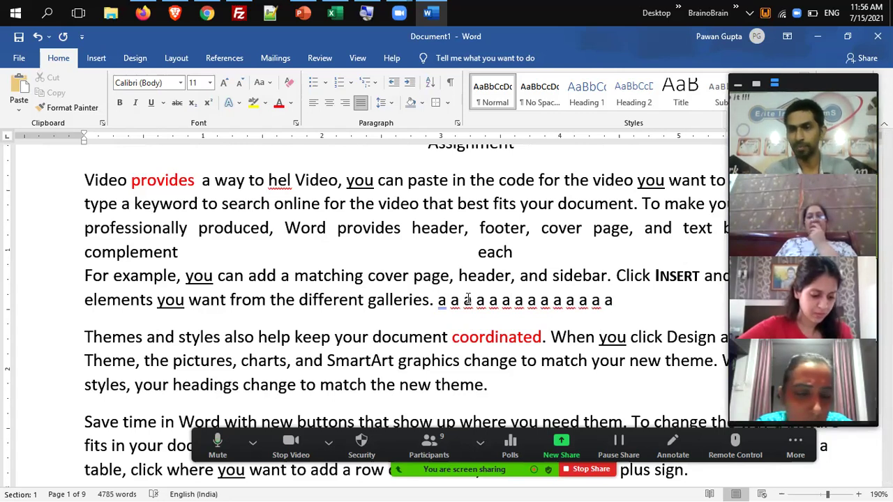
click(438, 301)
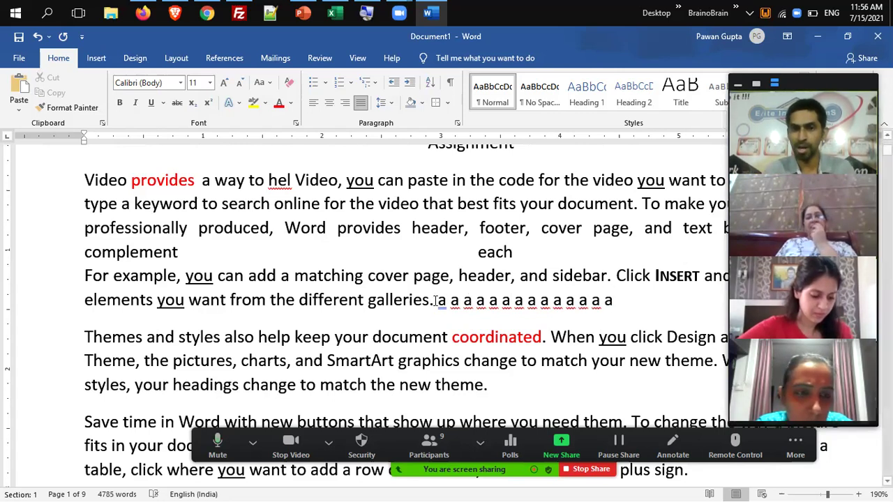
key(shift+End)
key(Delete)
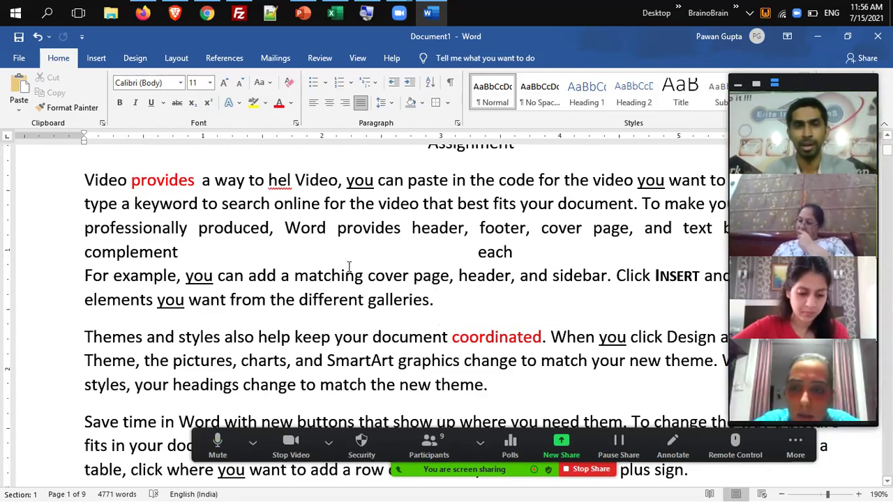
Put a box border around the first body paragraph and repeat it on the first paragraph beginning "Reading is easier".
click(177, 181)
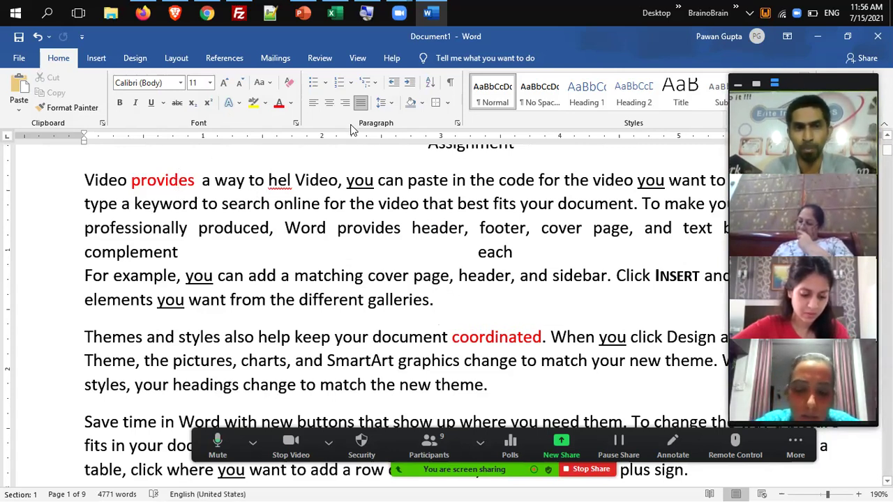
click(436, 103)
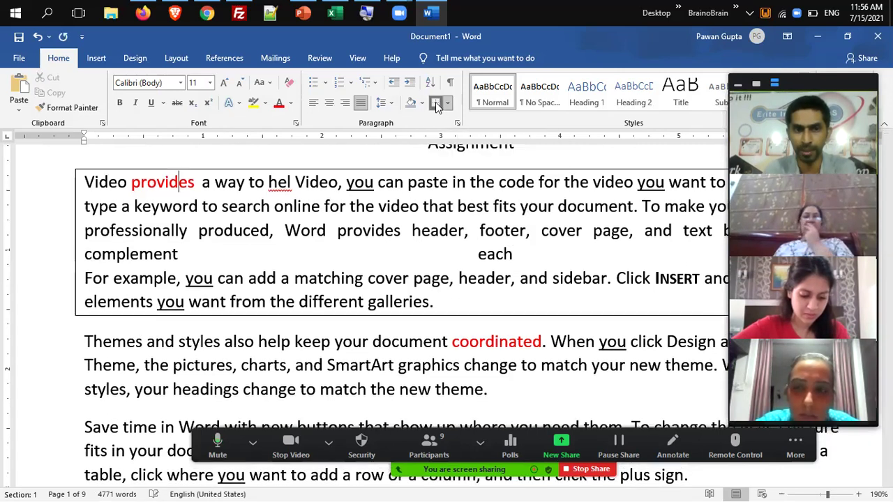
click(397, 388)
scroll(397, 381, down, 3)
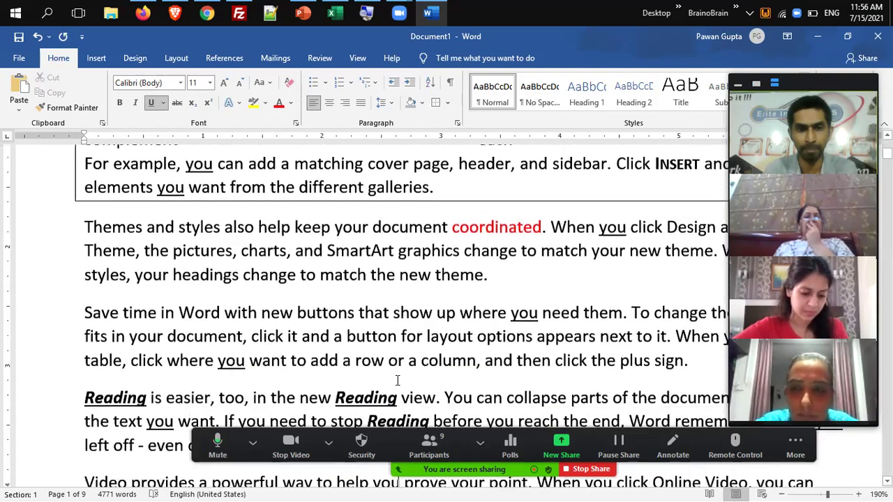
click(385, 327)
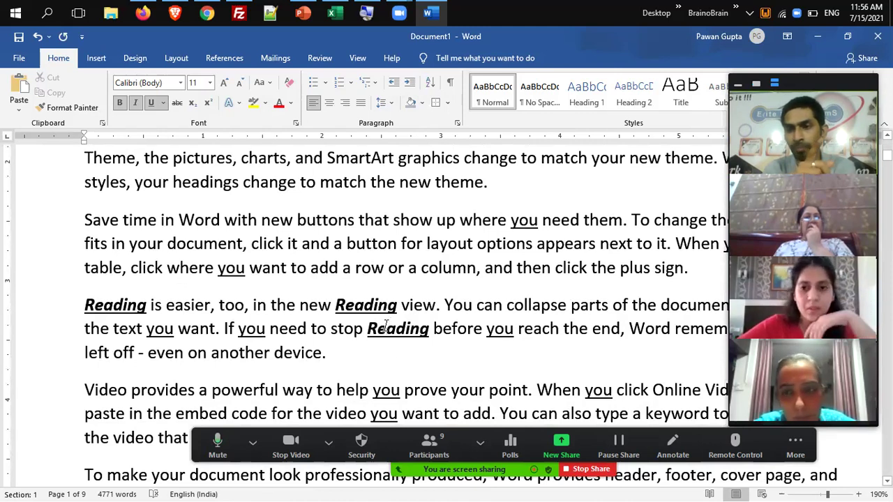
key(ctrl+y)
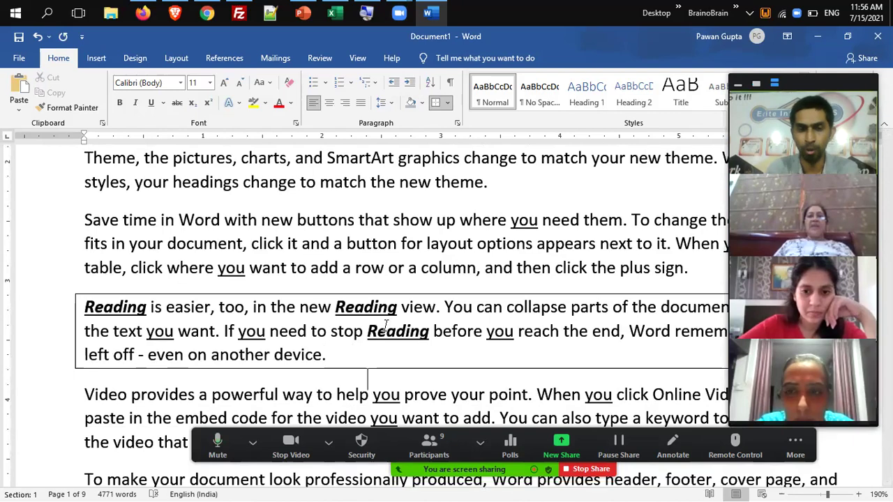
key(ctrl+z)
Repeat the border on the "Save time in Word" paragraph low on page 1 and on the "Video provides" paragraph below it.
click(451, 248)
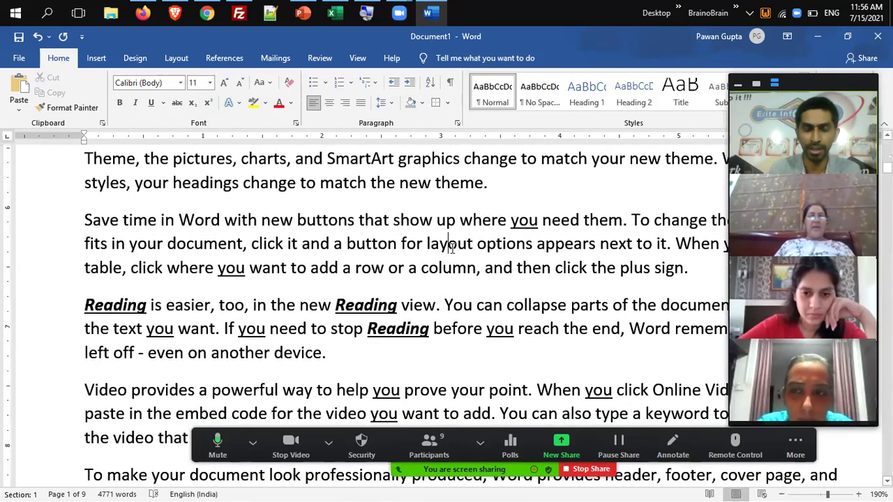
key(ctrl+y)
key(Down)
key(Down)
key(Down)
key(Down)
key(Down)
key(Down)
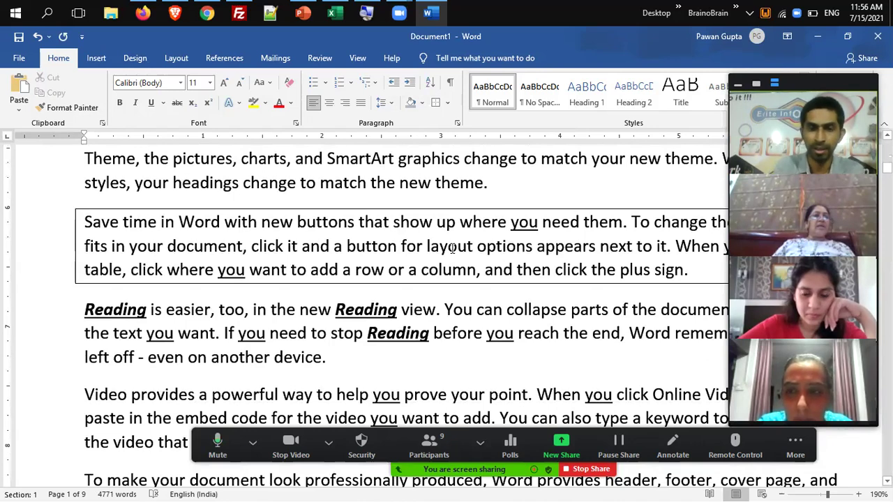
key(ctrl+y)
key(Down)
key(Down)
key(Down)
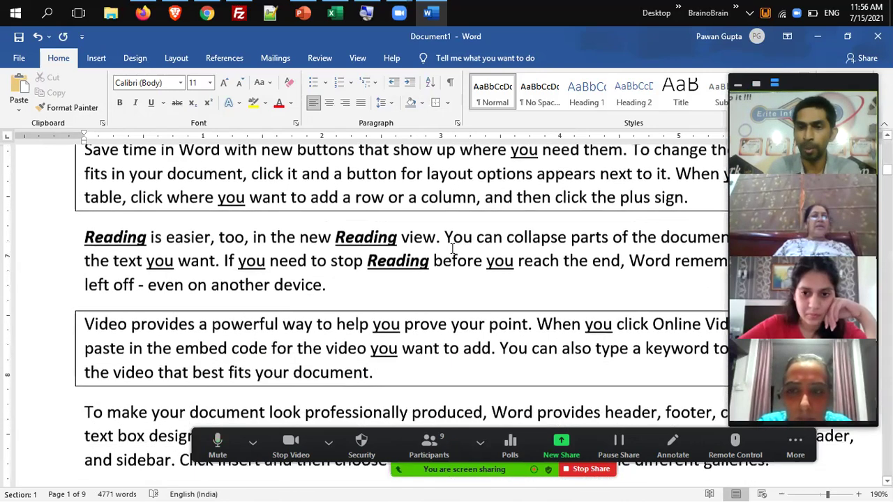
Repeat the border on the first "Save time in Word" paragraph of page 2 and the "To make your document" paragraph following it.
scroll(452, 248, up, 4)
key(Down)
key(Down)
key(Down)
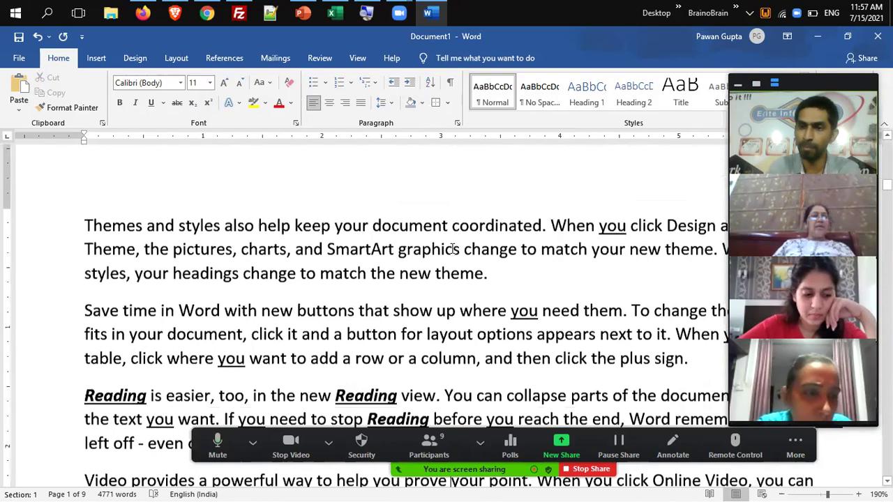
key(Up)
key(Up)
key(Up)
key(Up)
key(Up)
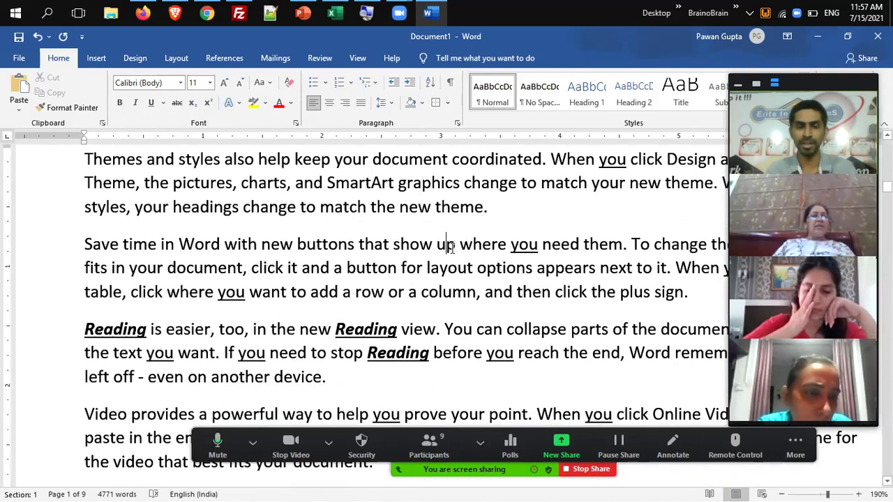
key(ctrl+y)
key(ctrl+Down)
key(ctrl+Down)
key(ctrl+Down)
key(ctrl+y)
Put a border around the next "Save time in Word" paragraph further down page 2.
key(ctrl+Down)
key(ctrl+Down)
key(ctrl+Down)
key(ctrl+Down)
key(ctrl+Up)
key(ctrl+Up)
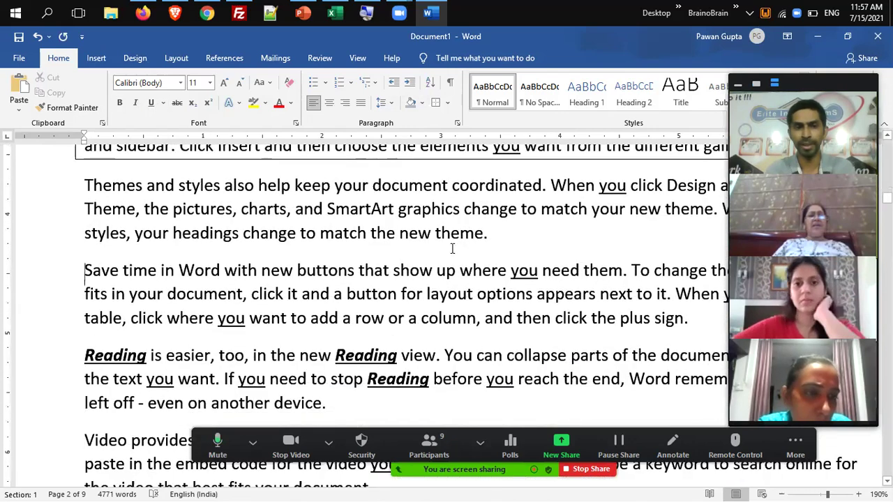
click(437, 103)
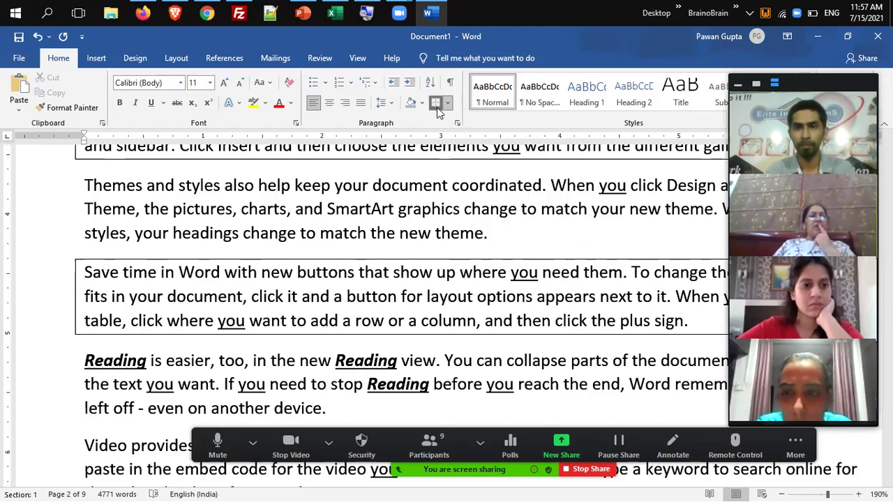
Apply Outside Borders to the "Video provides" paragraph after the next "Reading" paragraph on page 2.
key(Down)
key(Down)
key(Down)
key(Down)
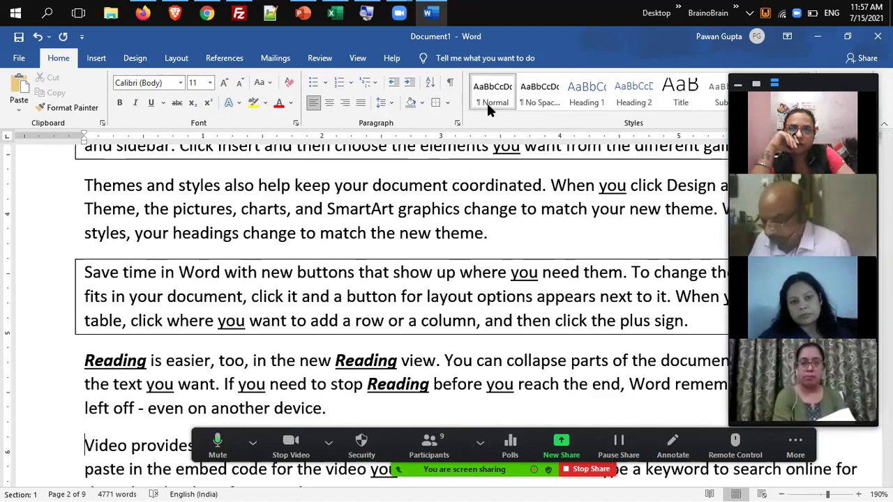
click(447, 103)
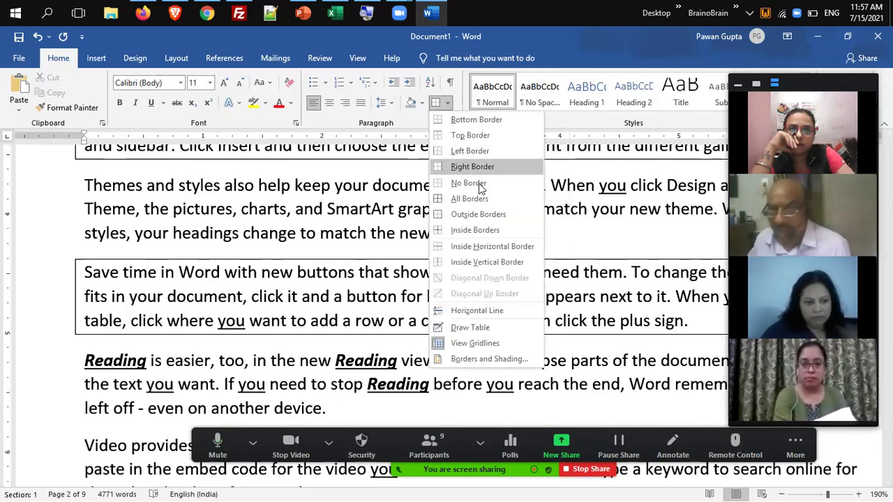
click(480, 215)
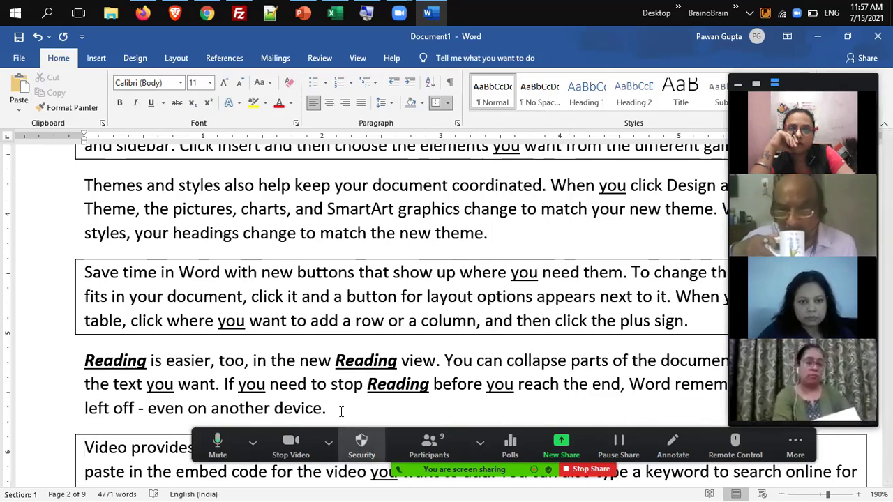
Repeat the outside border on the "Themes and styles" paragraph two paragraphs below the bordered "Video provides" paragraph.
click(370, 410)
key(ctrl+Down)
key(ctrl+Down)
key(ctrl+Down)
key(ctrl+Down)
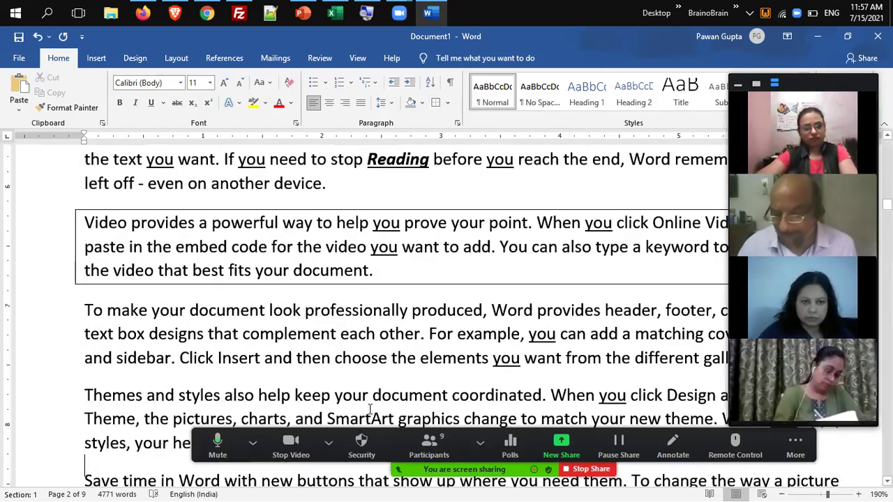
key(ctrl+Up)
key(F4)
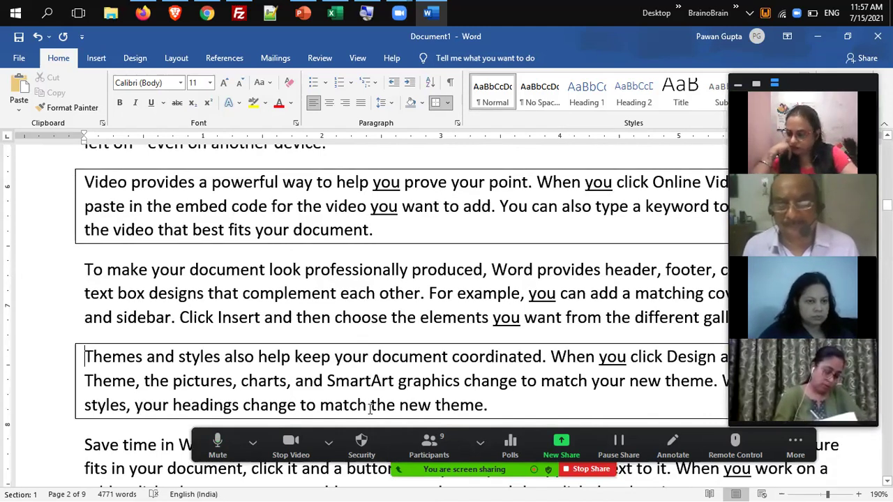
Return to the start of the document and delete its entire content.
click(467, 334)
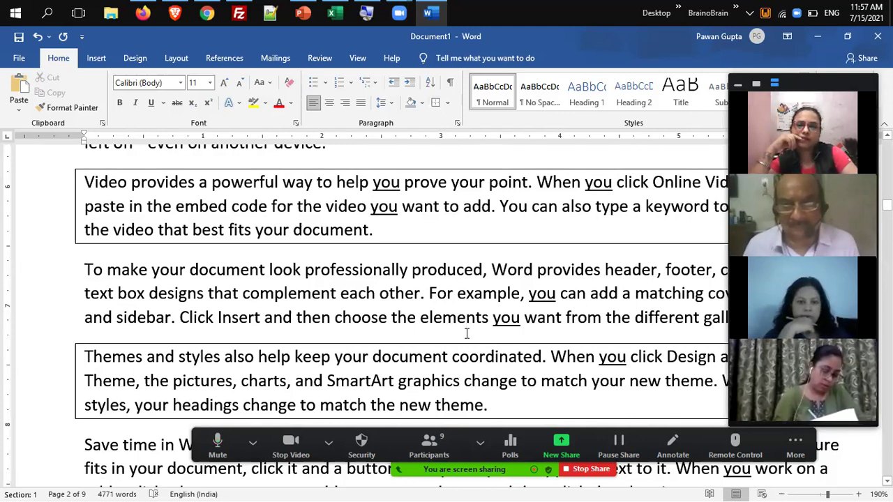
click(473, 311)
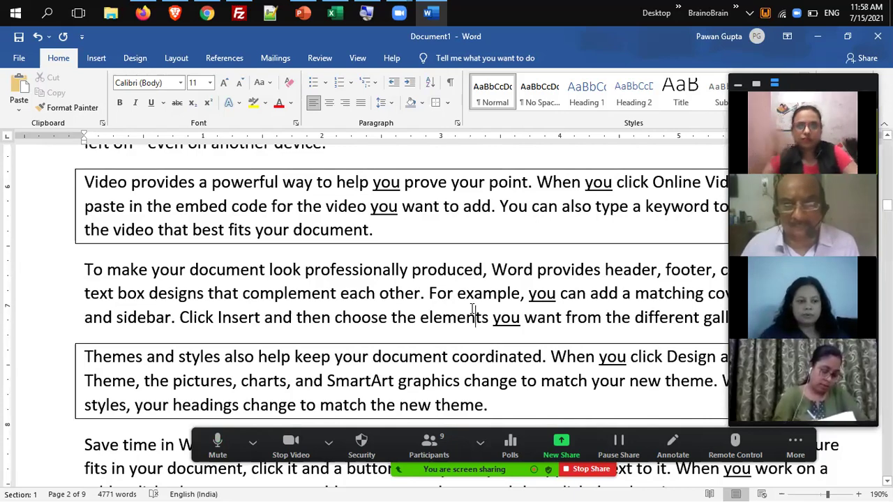
key(ctrl+Home)
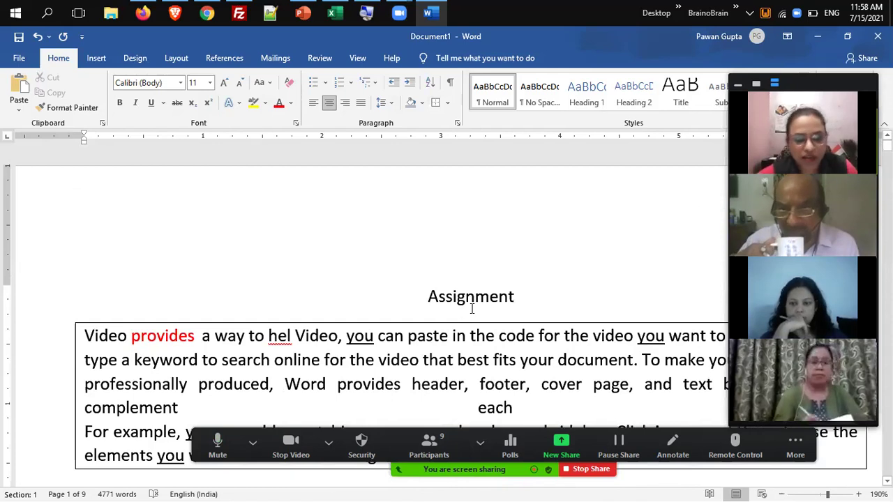
key(ctrl+a)
key(Delete)
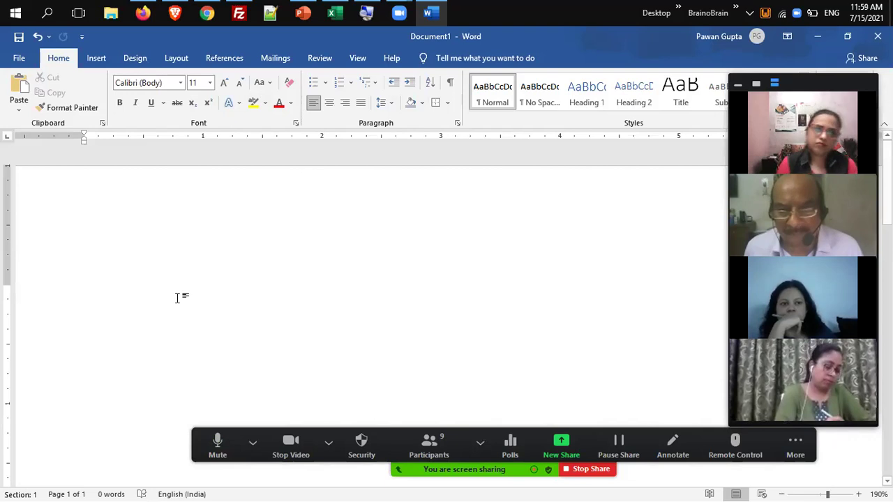
Generate sample paragraphs in the empty document with =rand().
text(=rand())
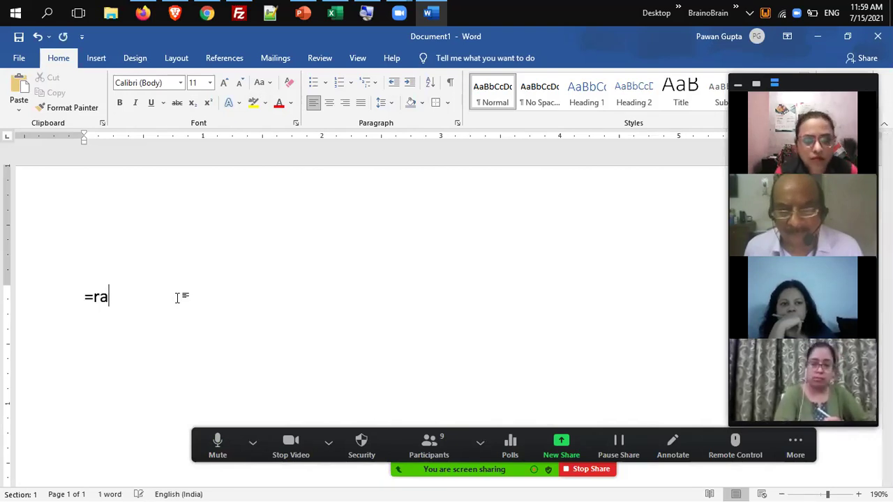
key(Left)
key(Return)
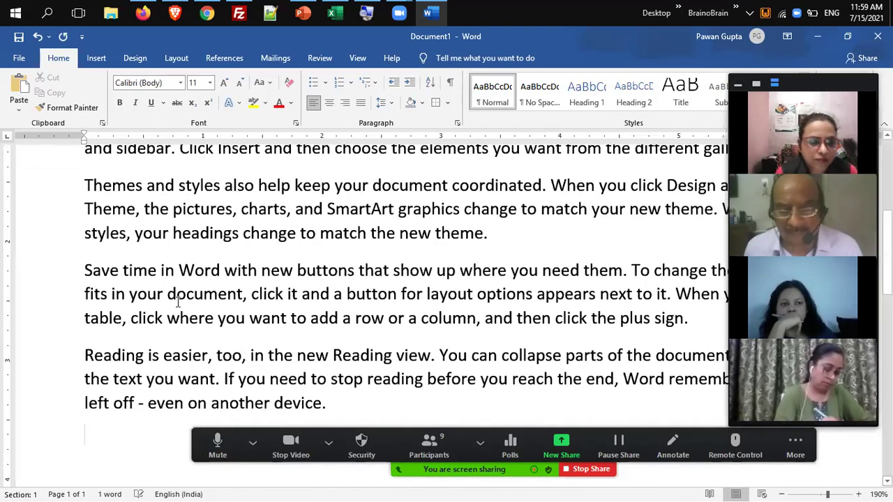
Try numbering the first three paragraphs together as one list, and remove the numbering again.
key(ctrl+Up)
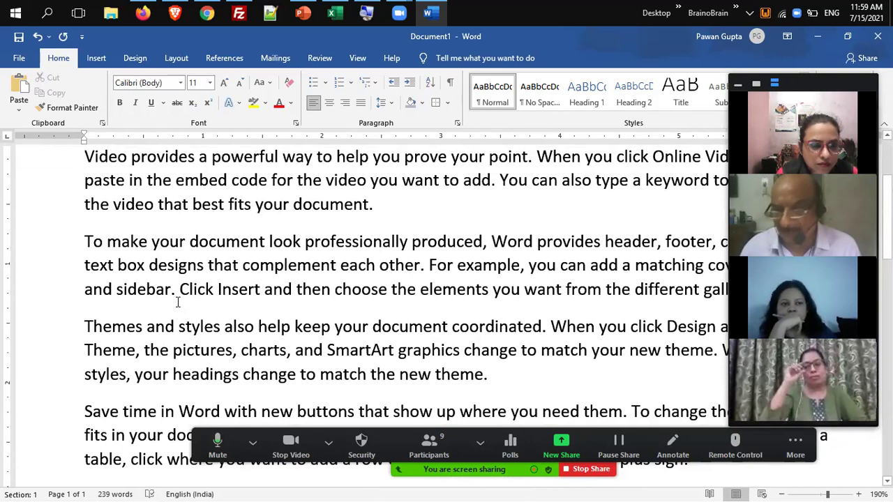
shift+click(236, 361)
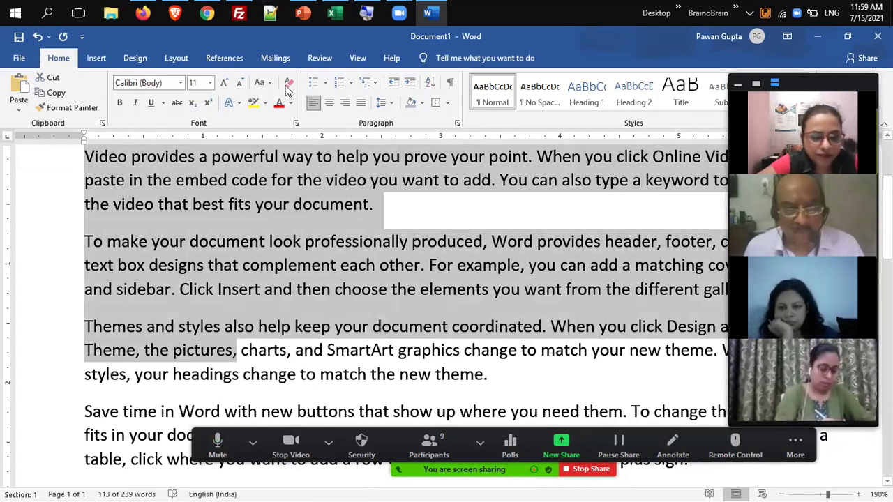
click(339, 84)
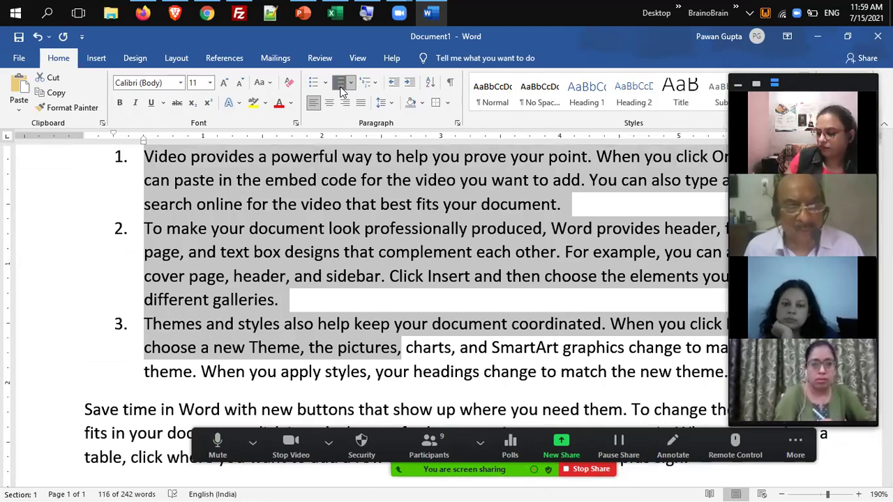
click(340, 90)
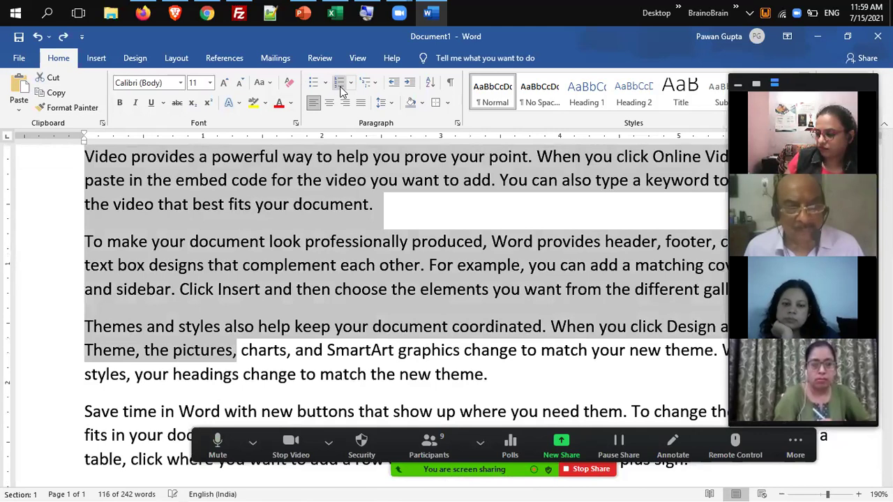
Number the first three paragraphs one at a time, from "Video provides" through "Themes and styles".
click(327, 166)
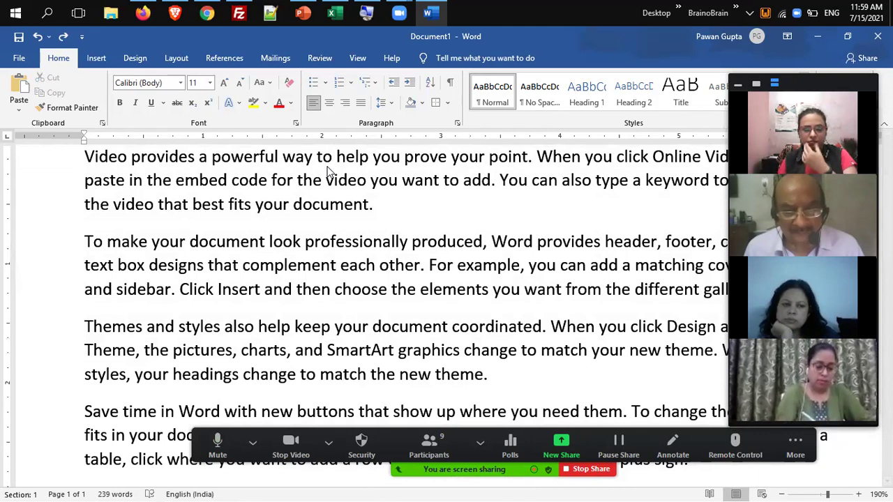
click(341, 89)
click(343, 265)
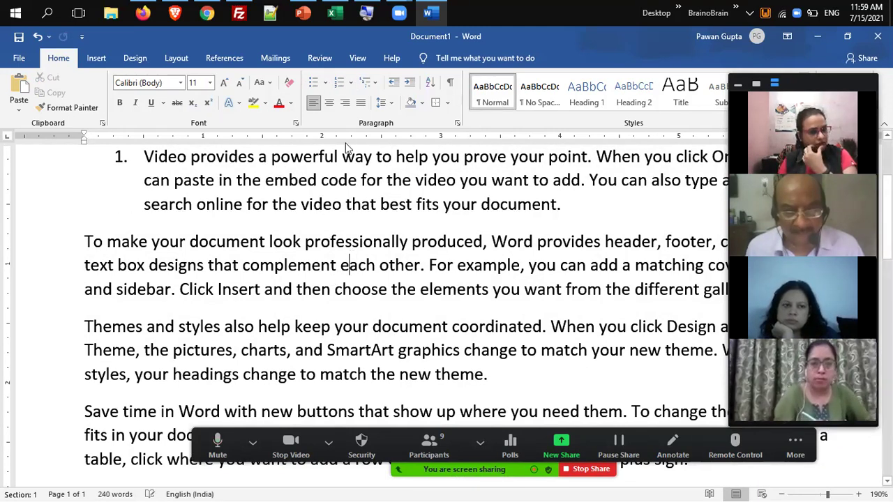
click(344, 83)
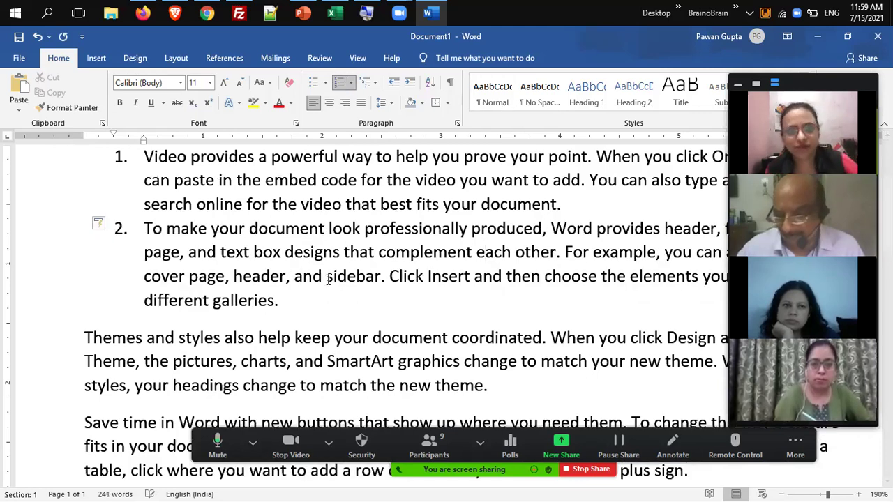
click(335, 338)
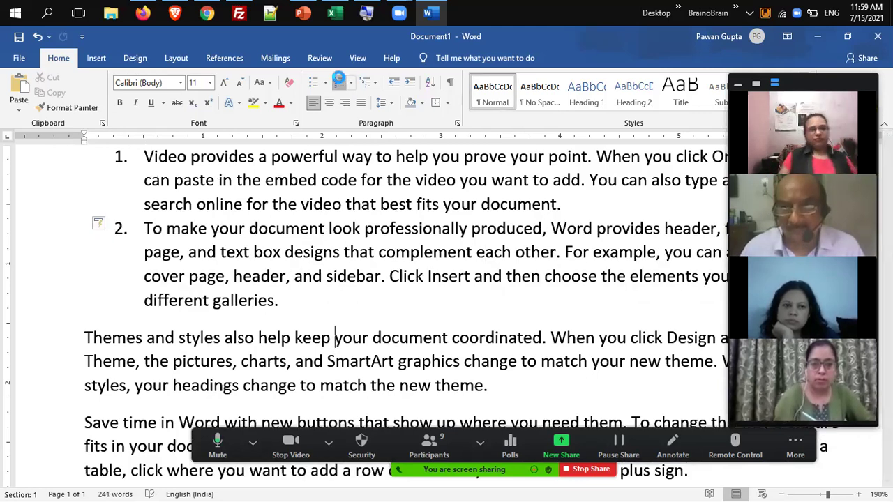
click(340, 82)
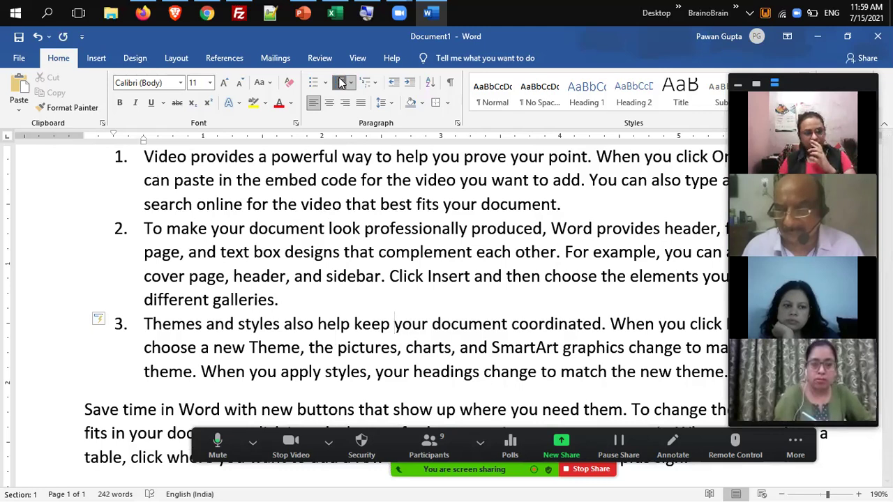
Undo the numbering on the three separately numbered paragraphs.
key(ctrl+z)
key(ctrl+z)
key(ctrl+z)
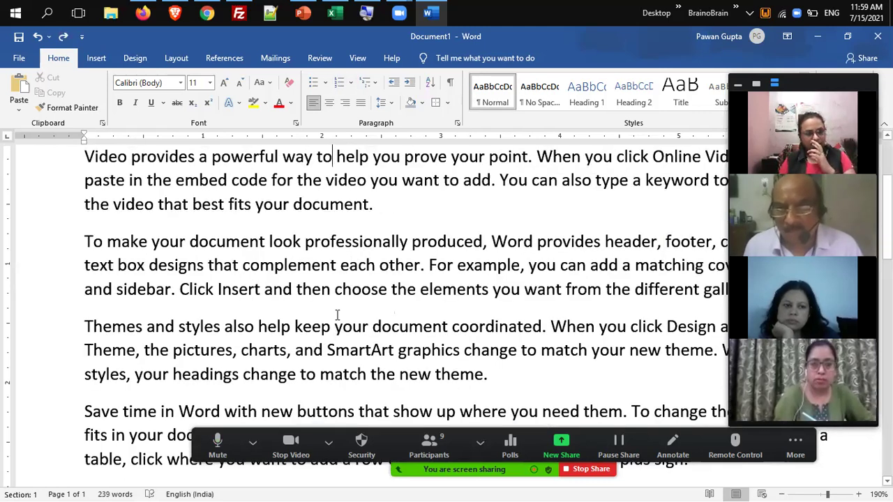
Try numbering the first four paragraphs with a list indent reduced by one level, and undo both changes.
shift+click(347, 349)
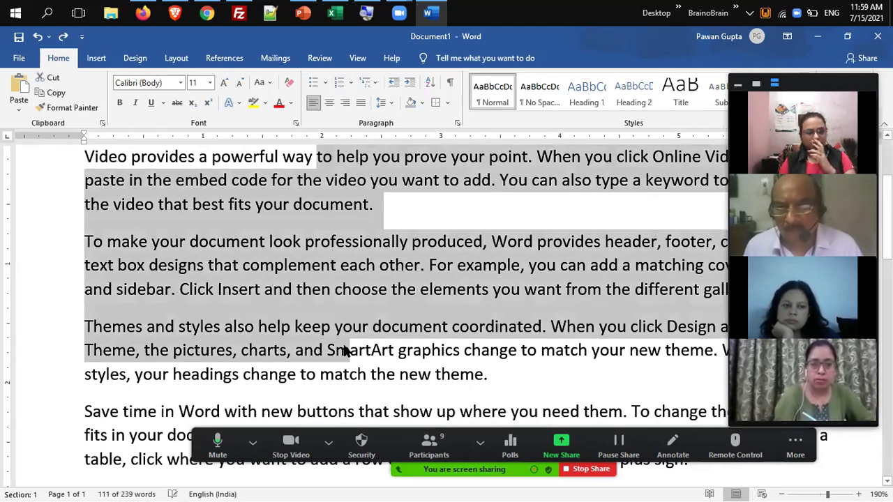
shift+click(351, 413)
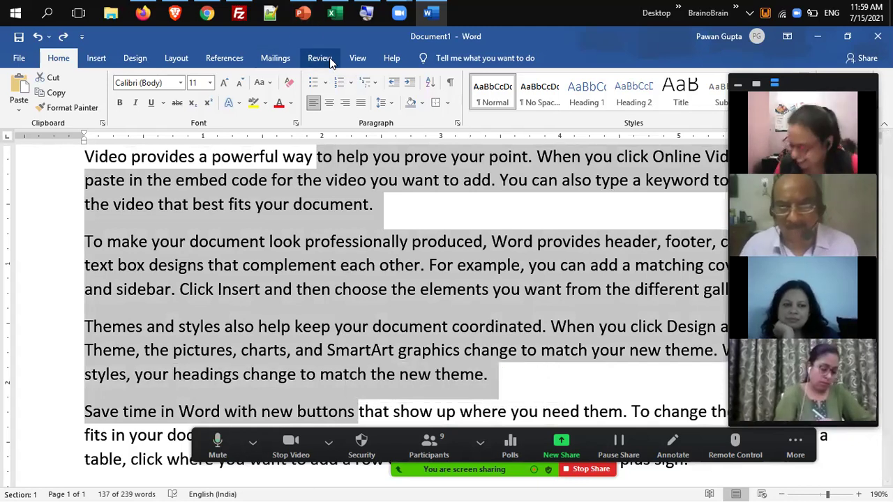
click(340, 84)
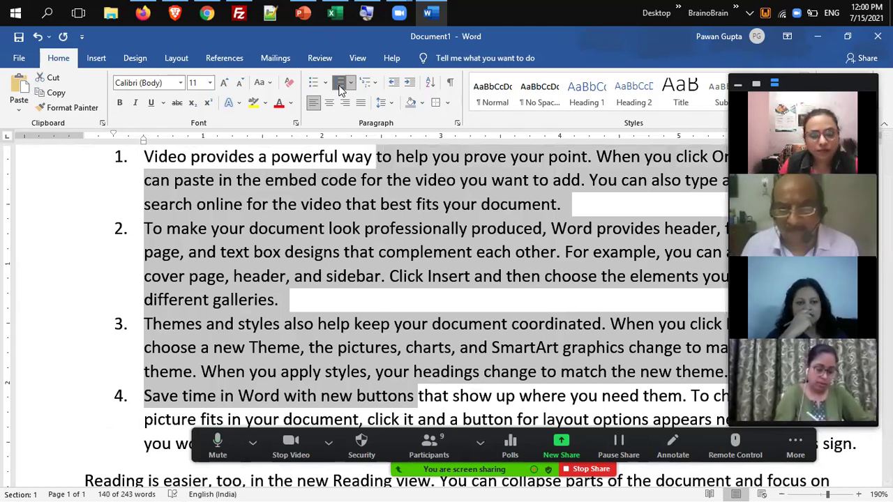
key(shift+Tab)
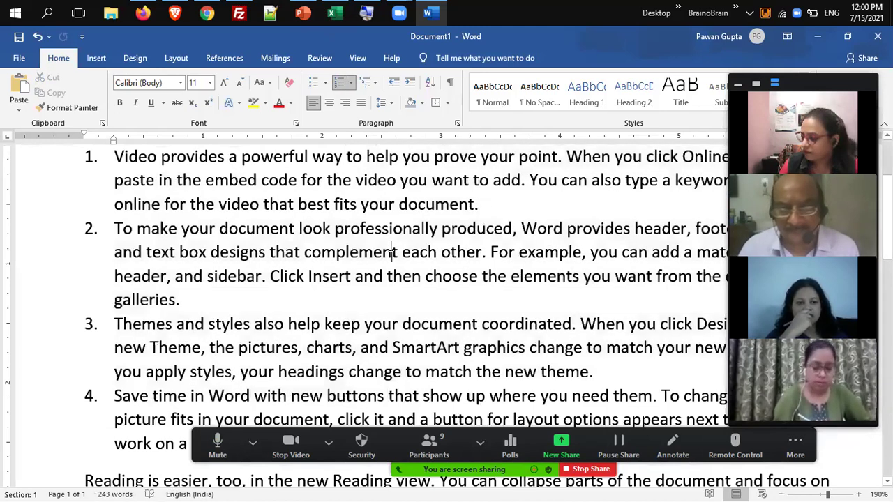
key(ctrl+z)
key(ctrl+z)
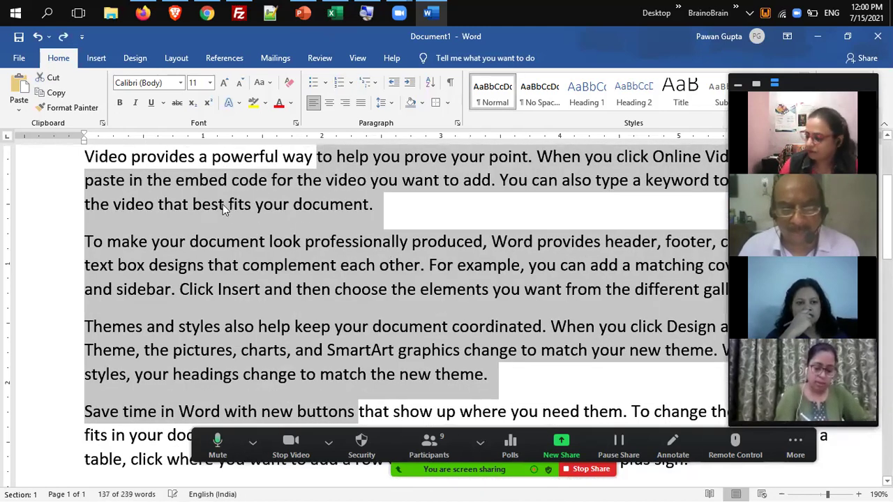
Select from the last line of the first paragraph through the fourth paragraph, number these paragraphs and reduce the list's indent one level.
click(223, 205)
key(Home)
key(ctrl+shift+Down)
key(ctrl+shift+Down)
key(ctrl+shift+Down)
key(ctrl+shift+Down)
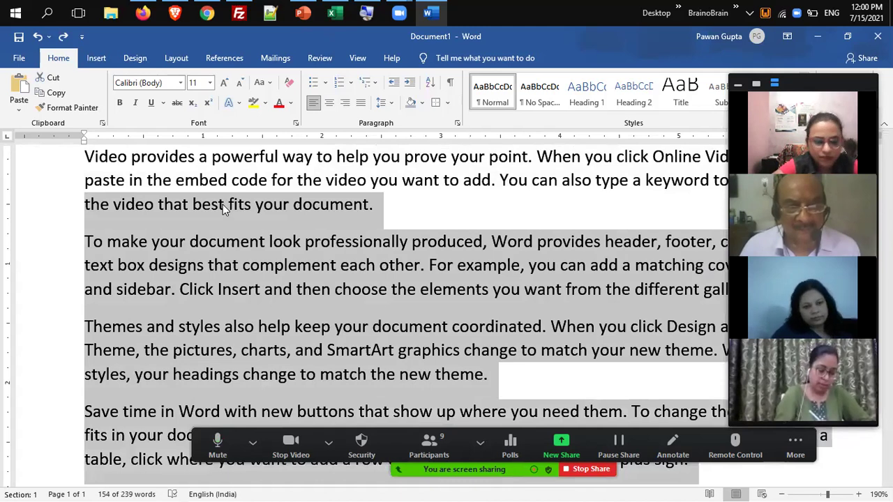
click(340, 83)
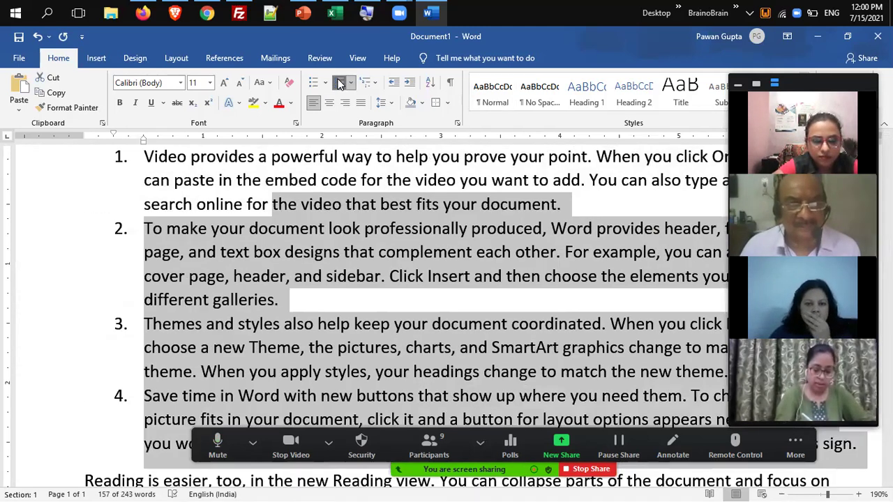
key(shift+Tab)
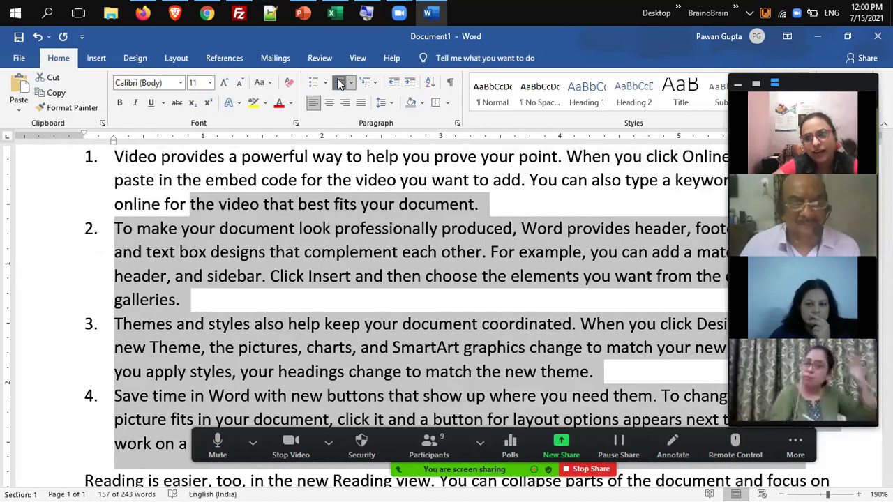
Delete the entire content of the document.
click(331, 180)
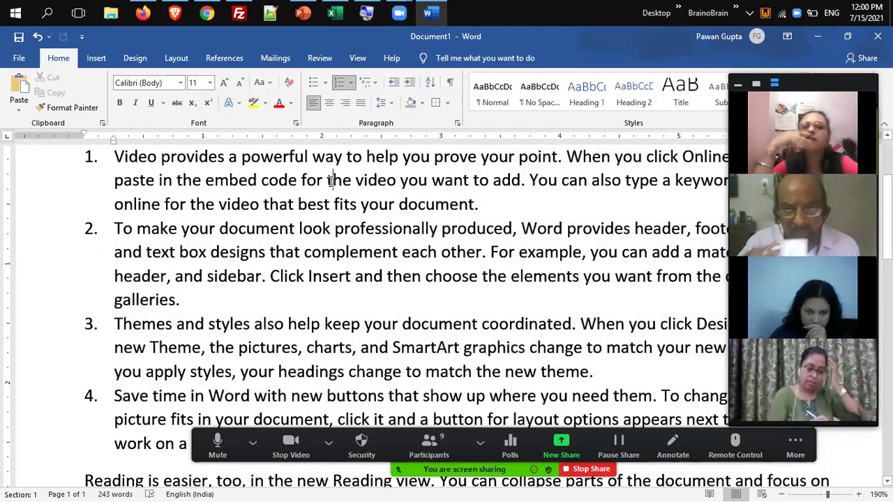
key(ctrl+a)
key(Delete)
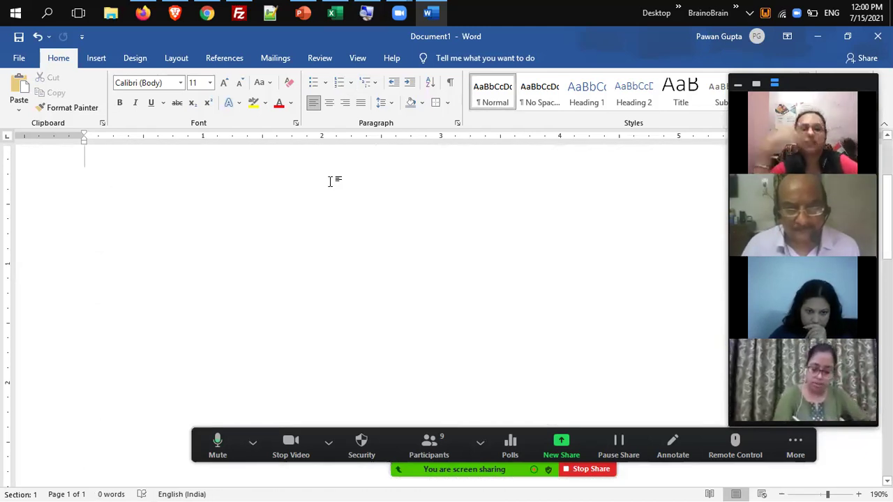
Enter the line "Types of Computers" at the start of the empty document and begin a new paragraph.
scroll(331, 181, up, 2)
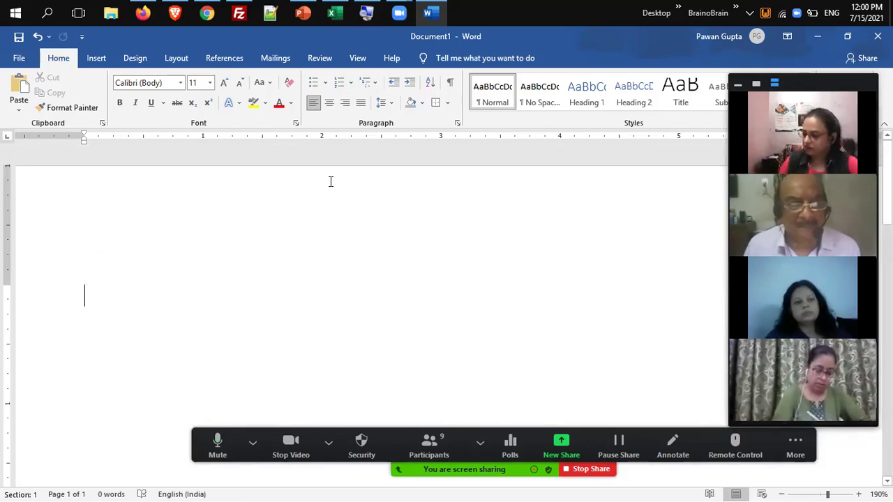
text(Types of Computer)
key(Return)
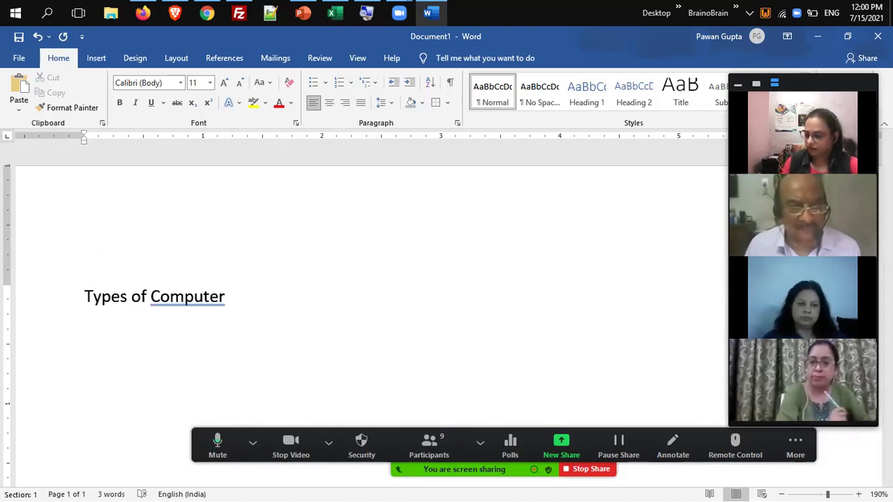
key(BackSpace)
text(s)
key(Return)
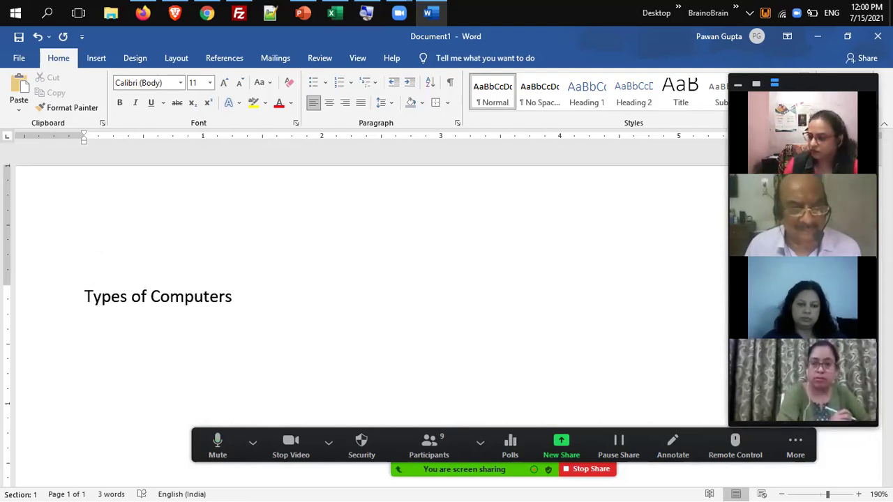
Start an automatic lettered list in the "a)" format below the heading line, with "Analog" as its first item.
text(1)
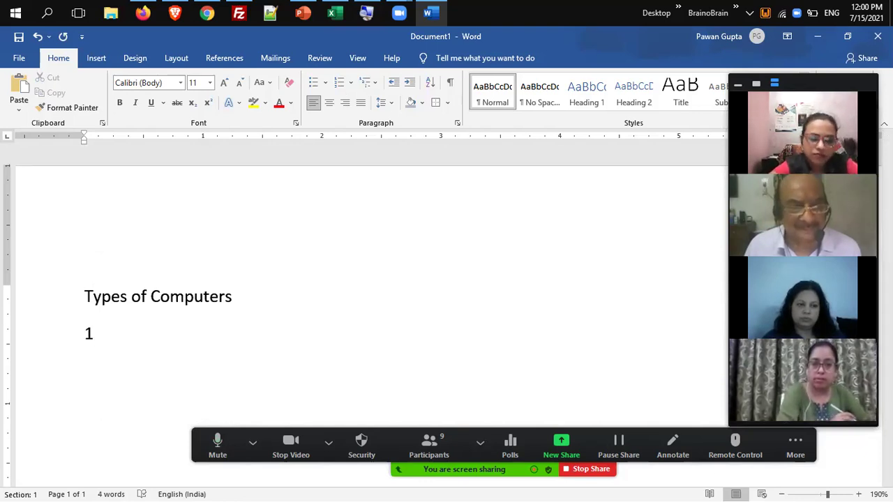
key(BackSpace)
text(a)
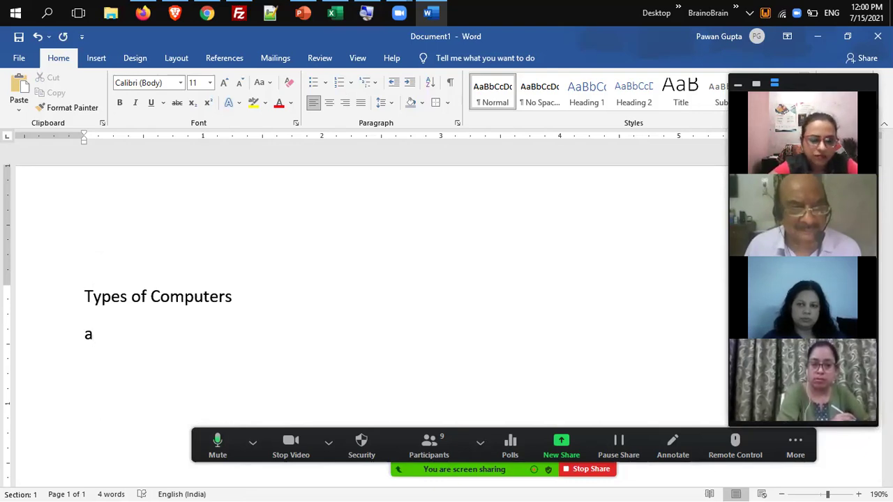
text())
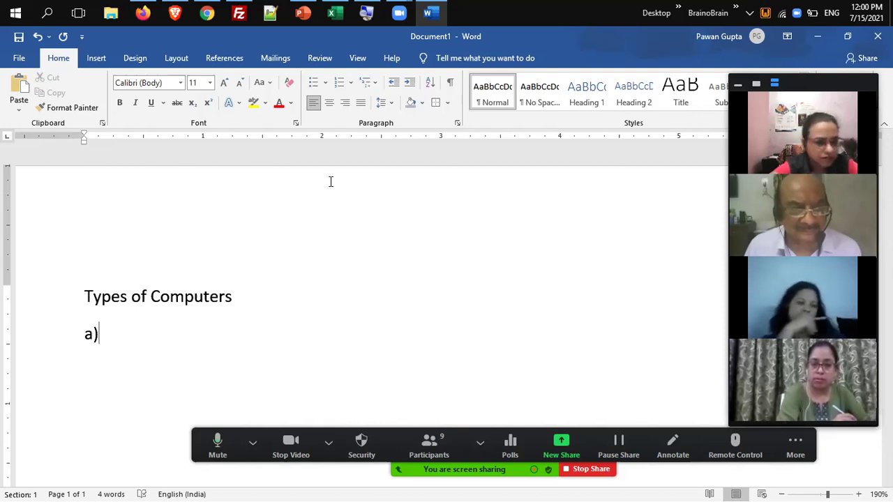
key(space)
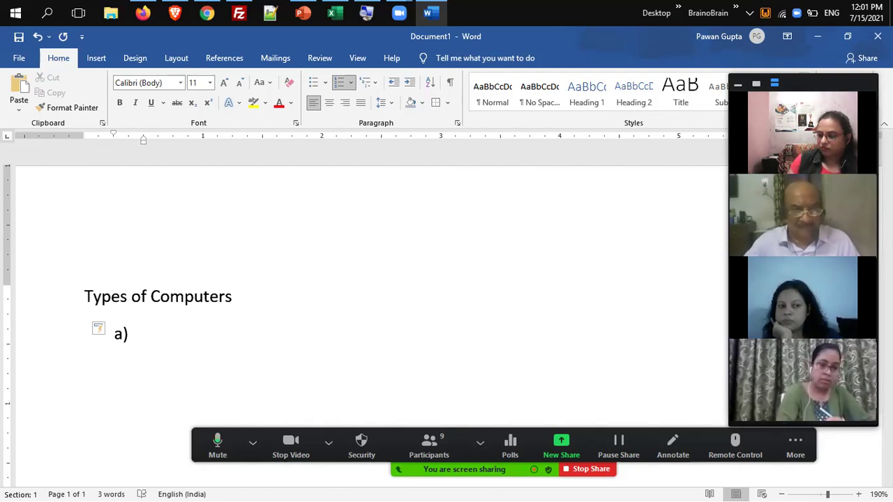
text(Analog)
key(Return)
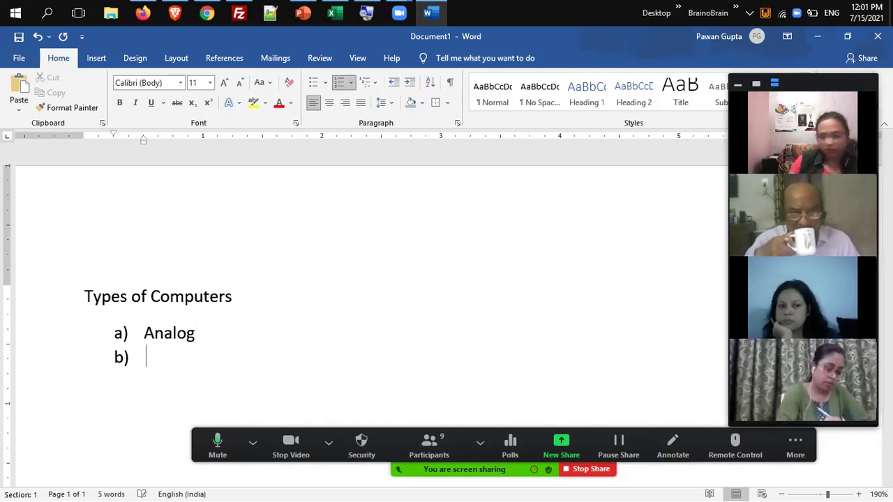
Add "Digital" and "Hybrid" as items b and c of the lettered list.
text(Digital)
key(Return)
text(Hu)
key(BackSpace)
text(ybrid)
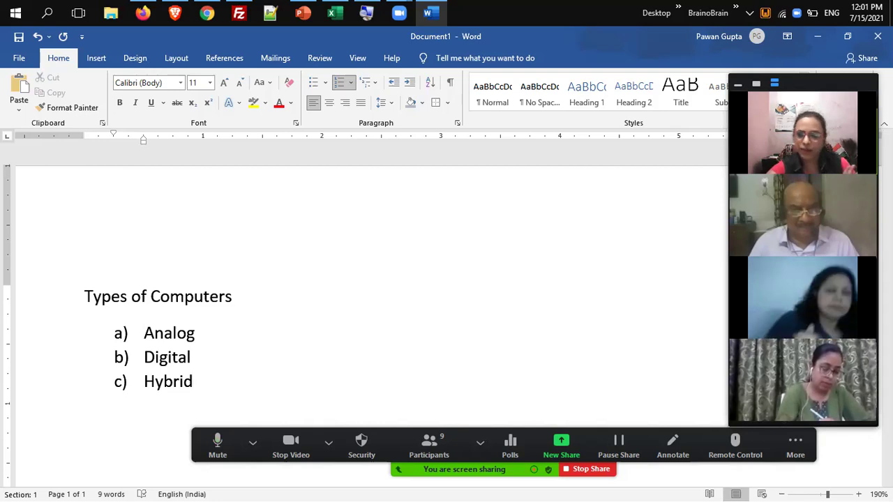
Add five filler items below Hybrid: Efgsf, Sgsgsdfgsd, Gfsdfgsdfg, Sdfgsdfg and gfghfg.
key(Return)
text(efgsf)
key(Return)
text(sgsgsdfgsd)
key(Return)
text(gfsdfgsdfg)
key(Return)
text(sdfgsdfg)
key(Return)
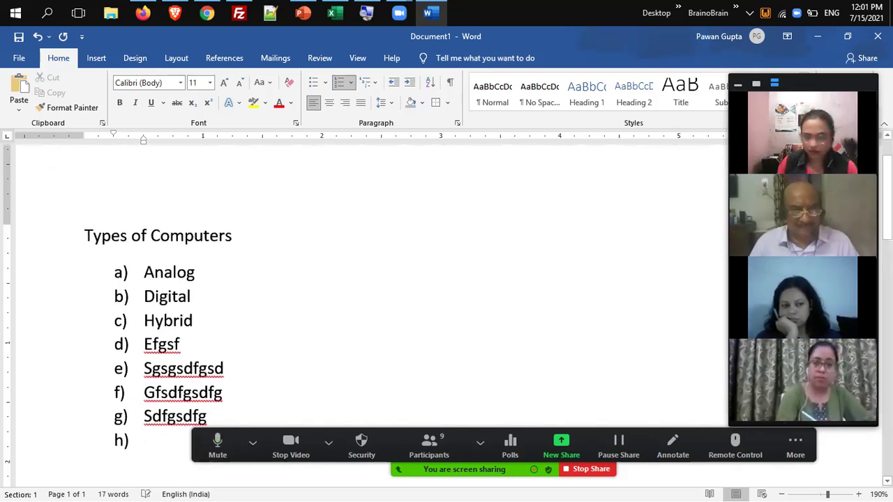
text(gfghfg)
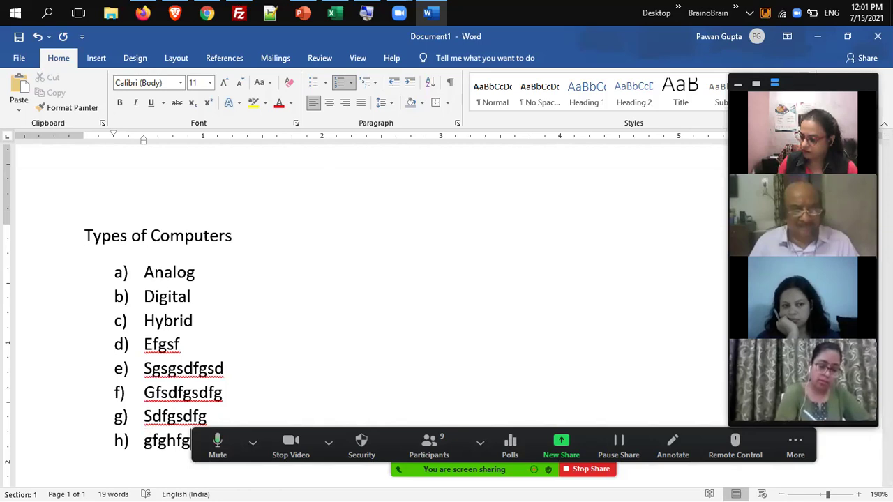
Select all eight lettered items and adjust the list's indent, out to the left margin and back in to the 1-inch mark.
key(shift+Up)
key(shift+Up)
key(shift+Up)
key(shift+Up)
key(shift+Up)
key(shift+Up)
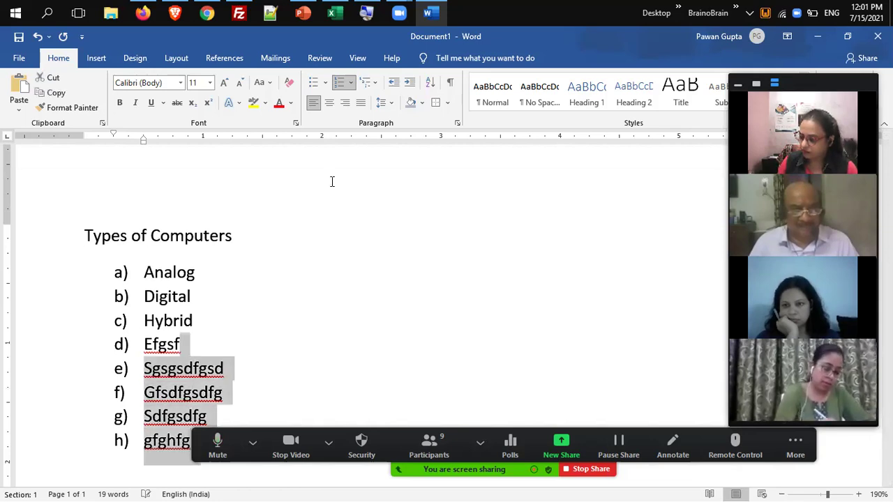
key(shift+Up)
key(shift+Left)
key(shift+Left)
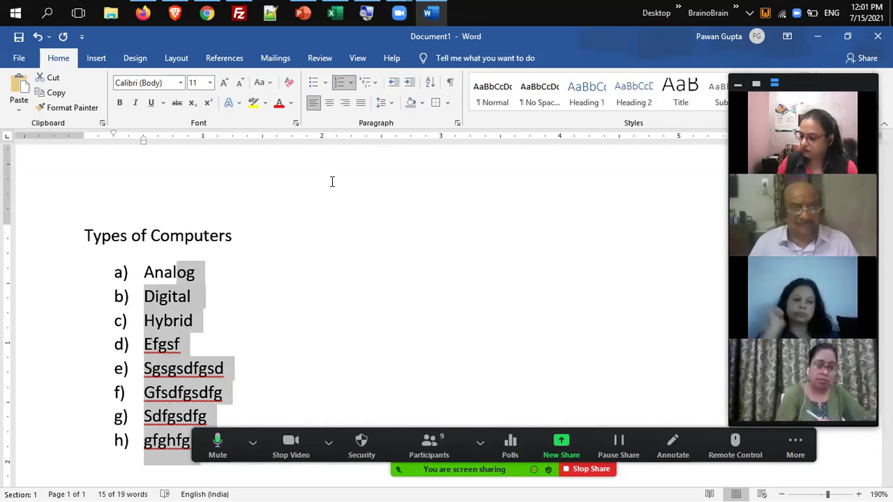
key(ctrl+m)
key(ctrl+shift+m)
key(ctrl+shift+m)
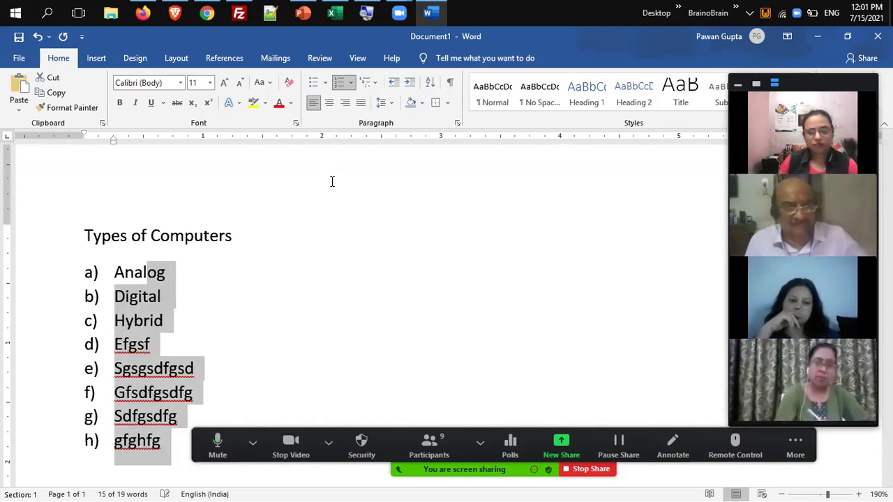
key(ctrl+m)
key(ctrl+t)
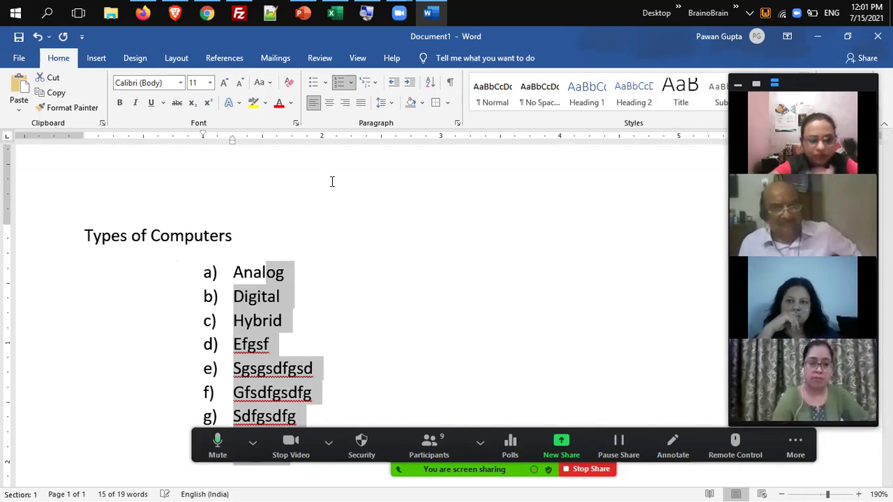
Shift the selected lettered list repeatedly between the left margin and the 1-inch mark, finishing with it at the left margin.
key(ctrl+shift+m)
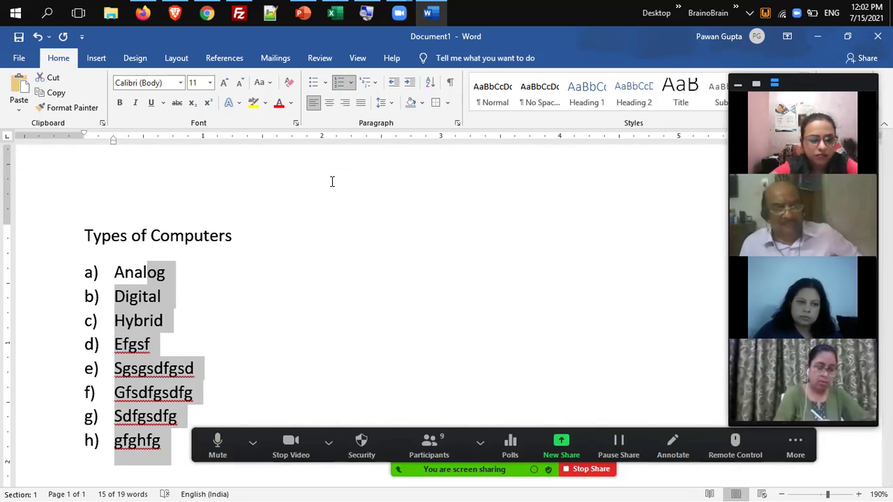
key(ctrl+m)
key(ctrl+m)
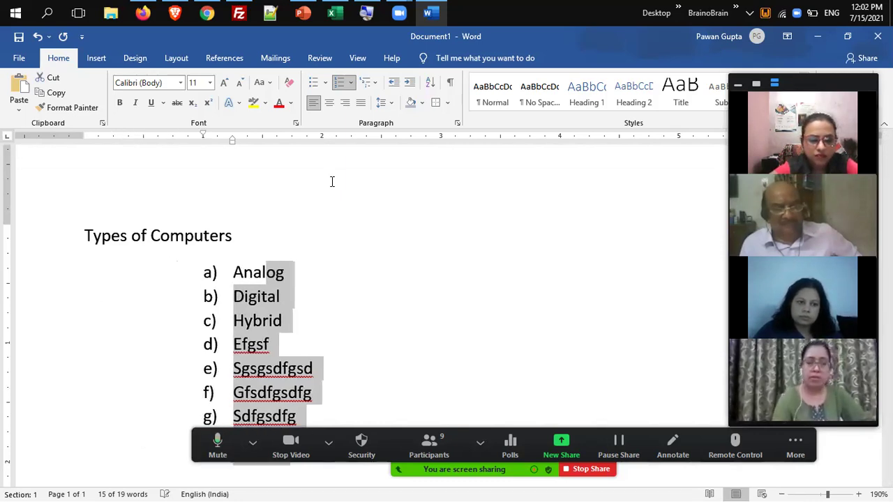
key(ctrl+shift+m)
key(ctrl+shift+m)
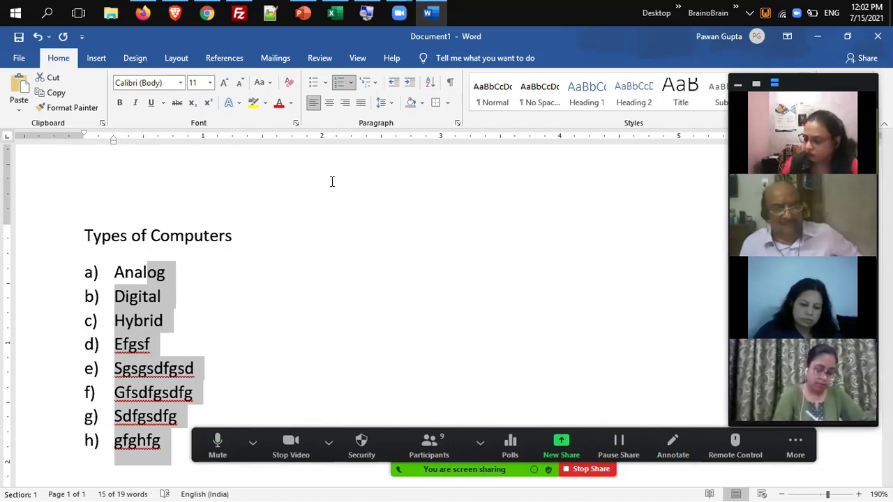
key(ctrl+m)
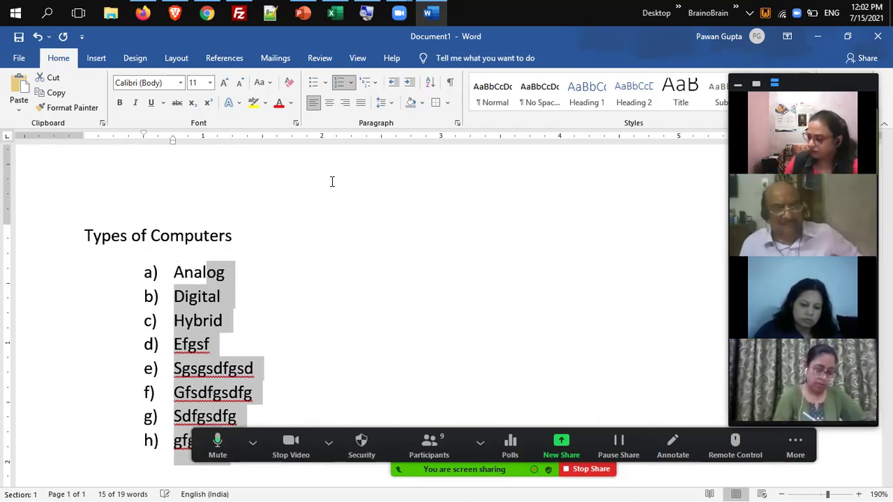
key(ctrl+m)
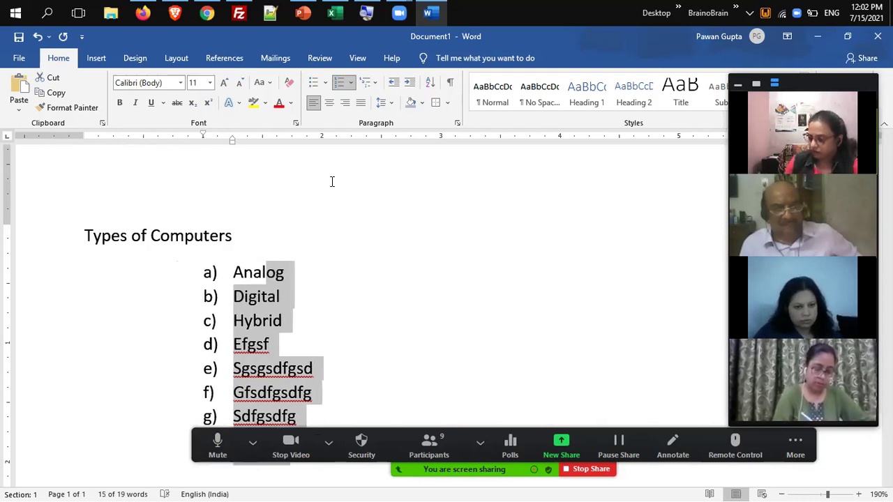
key(ctrl+shift+m)
key(ctrl+shift+m)
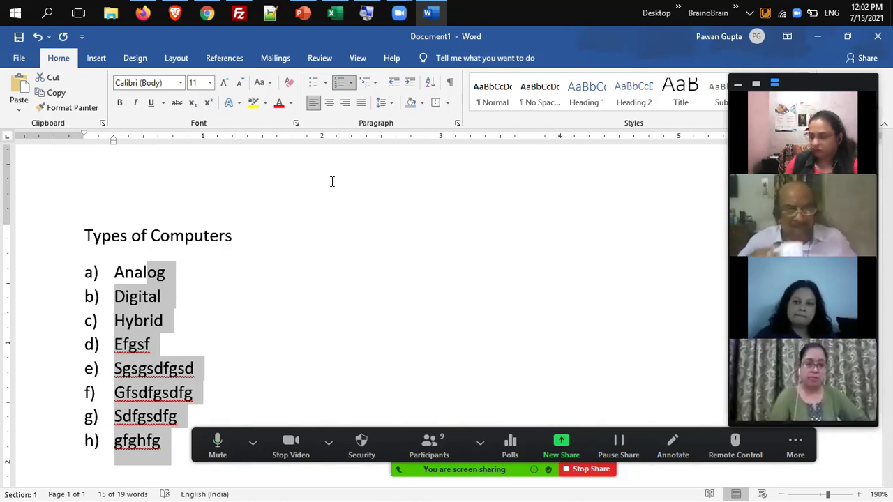
Insert a second-level item below "Digital" with the text "G fs gfsdgsf sfgsfg".
click(196, 279)
click(188, 295)
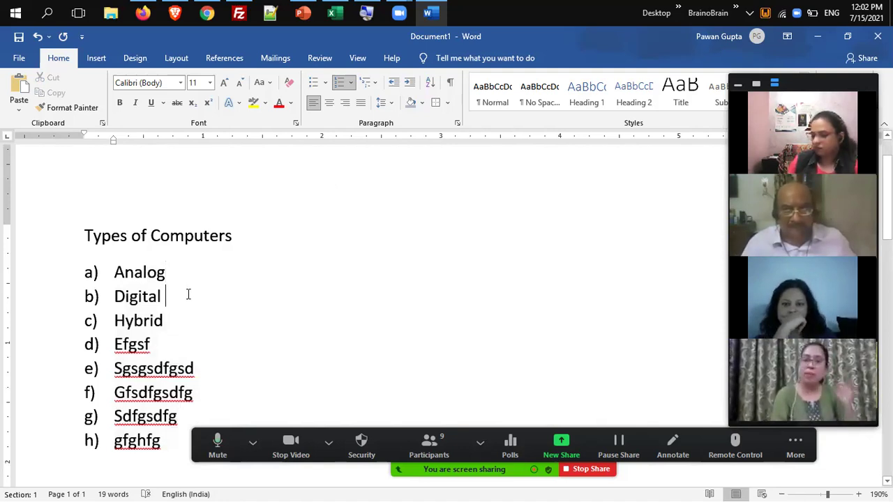
key(Up)
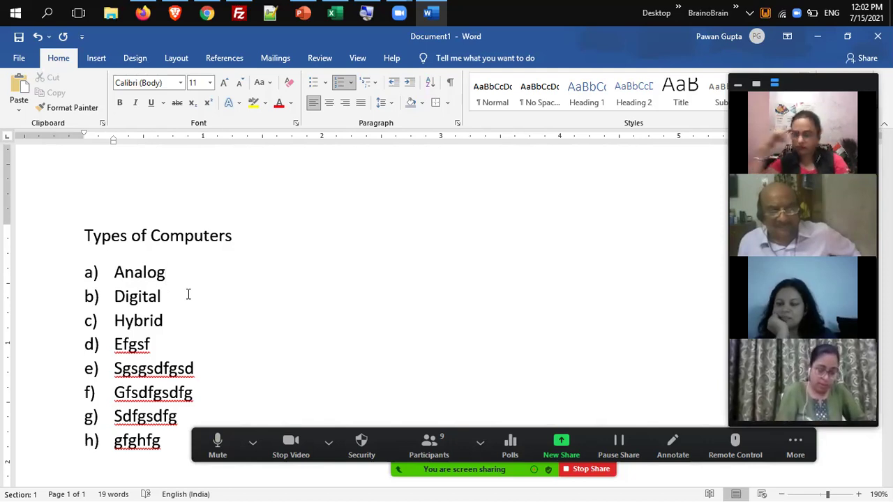
click(187, 294)
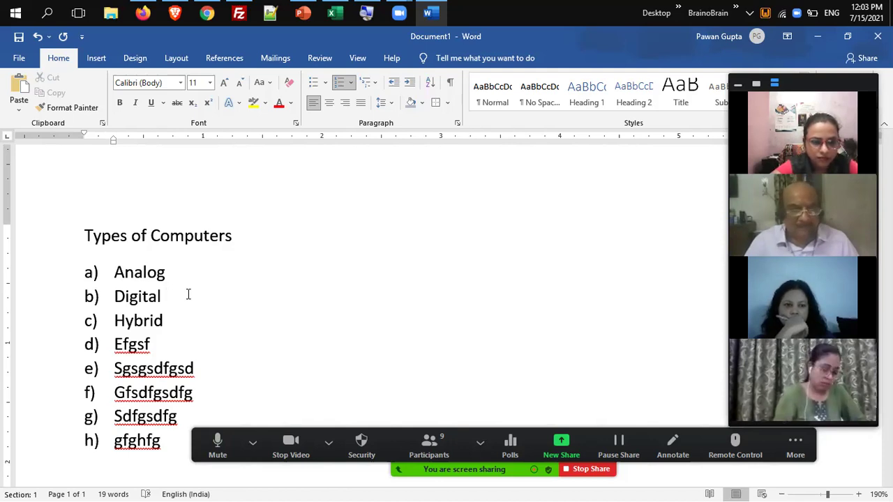
key(Return)
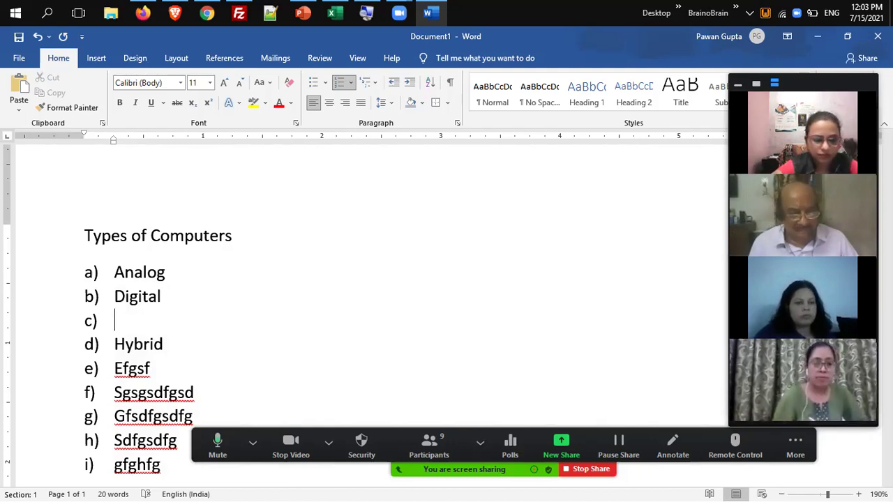
key(Tab)
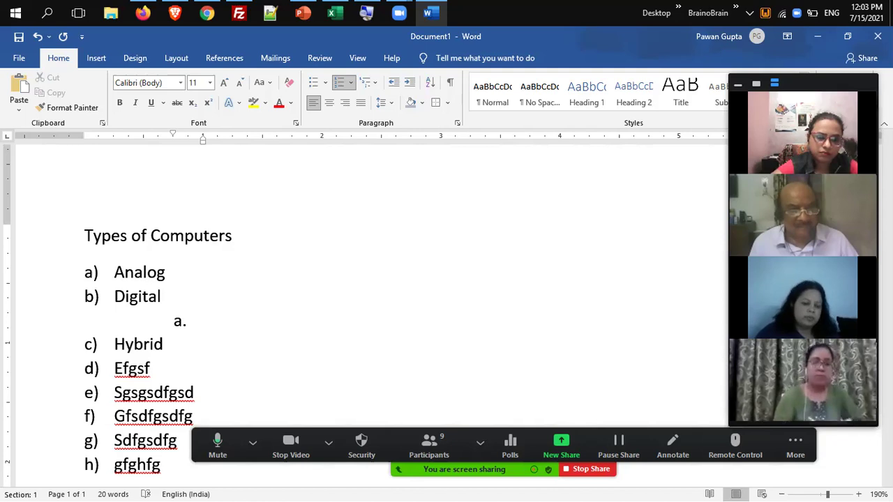
text(G fs gfsdgsf sfgsfg)
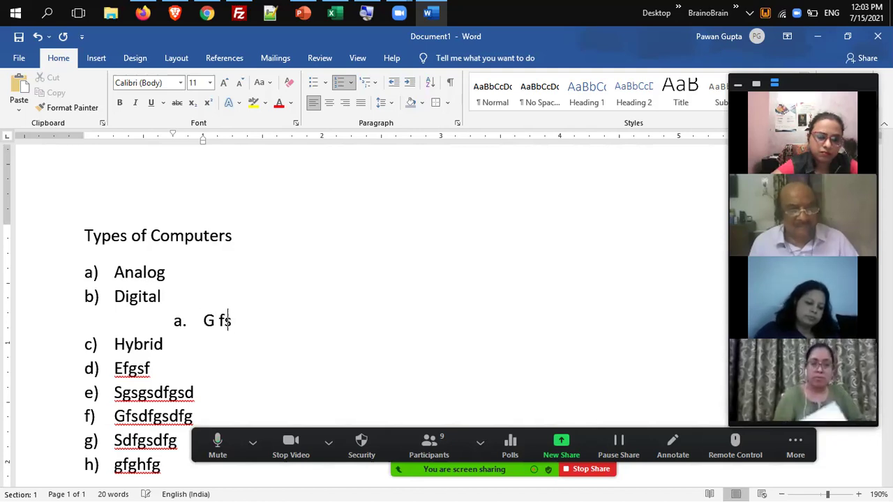
Add three more second-level filler items: "Fg dgdfgd", "Fggggh ghghf" and "hjfjhfjfjhj".
key(Return)
text(Fg dgdfgd)
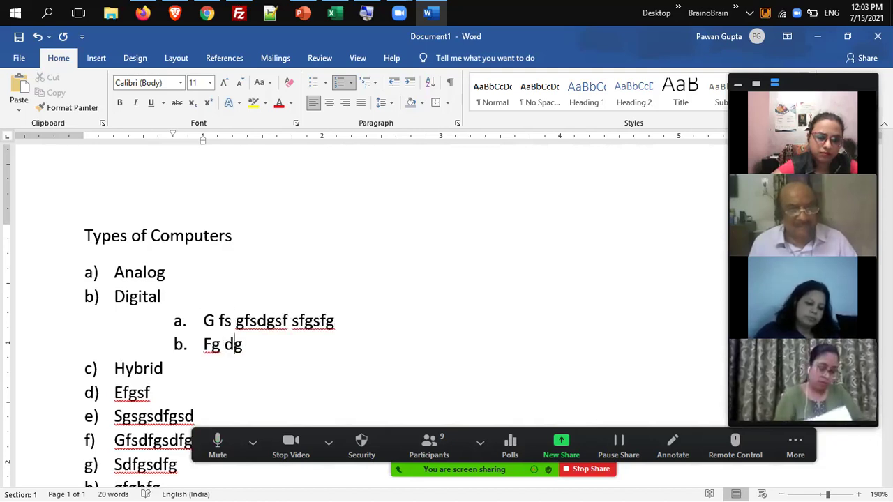
key(Return)
text(fggggh g)
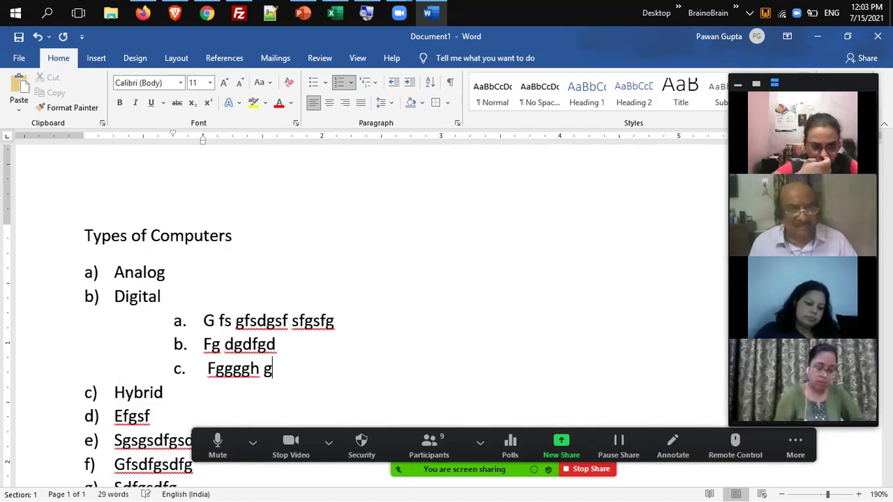
text(hghf)
key(Return)
text(hjfjhfjfjhj)
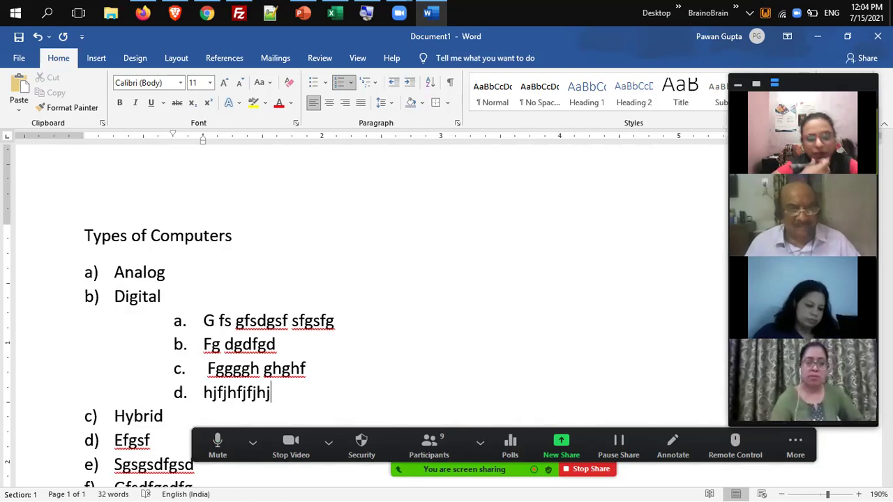
Select the four second-level items and reduce their indent so their letters line up under the "Digital" text.
key(shift+Up)
key(shift+Up)
key(shift+Up)
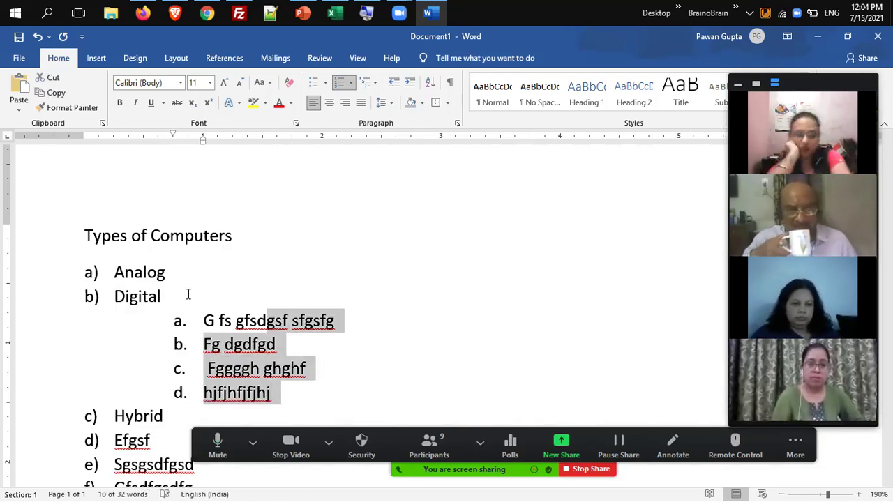
key(shift+Tab)
key(shift+Tab)
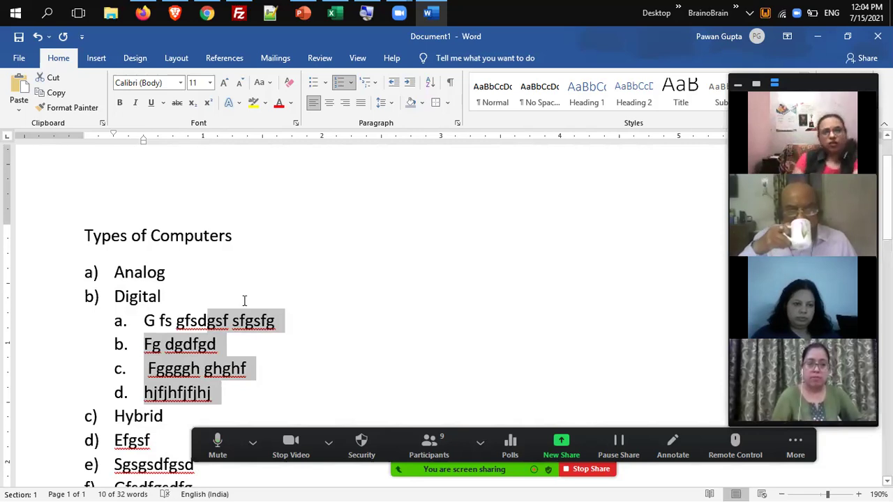
click(272, 342)
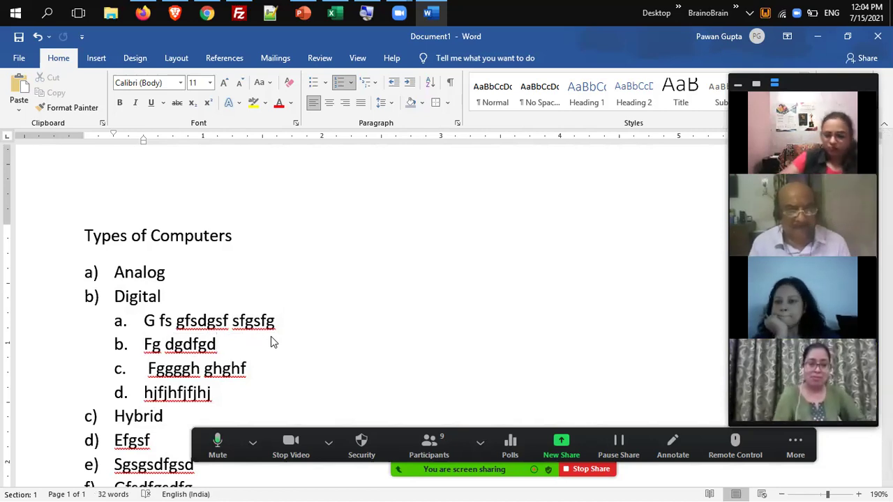
Insert a third-level item "F gsfgsf" below "Fggggh ghghf" and reduce its indent to the half-inch mark.
click(256, 369)
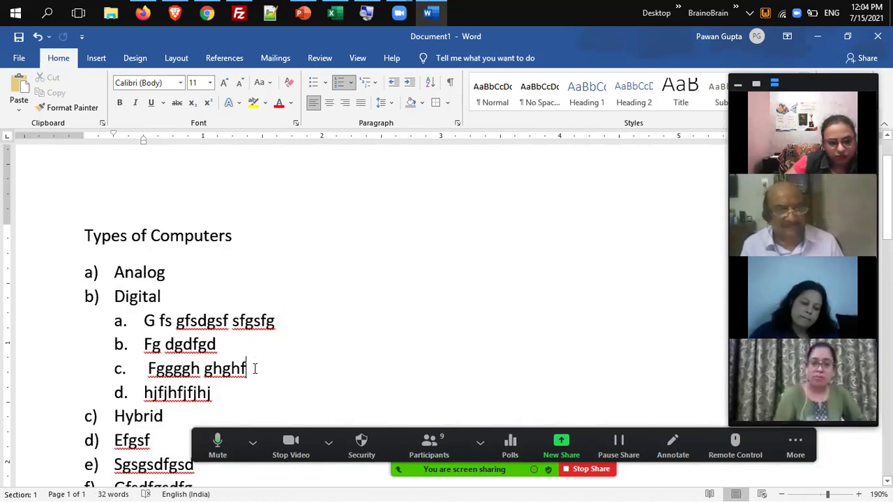
key(Return)
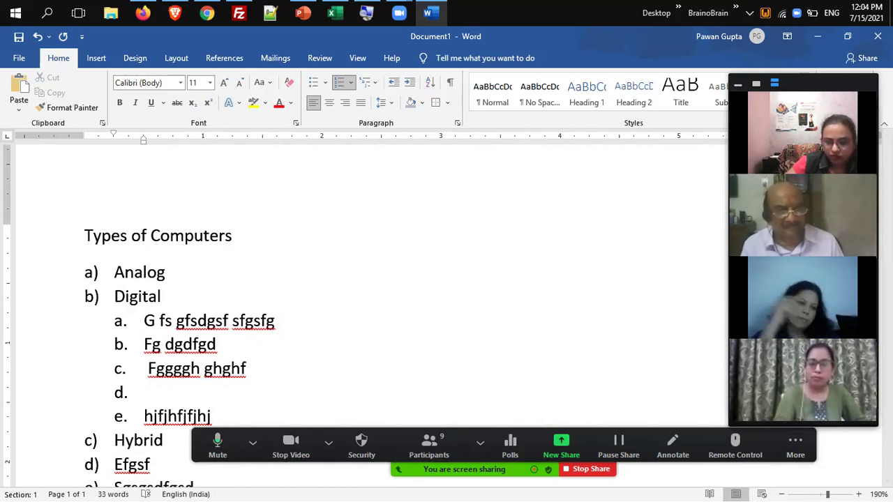
key(Tab)
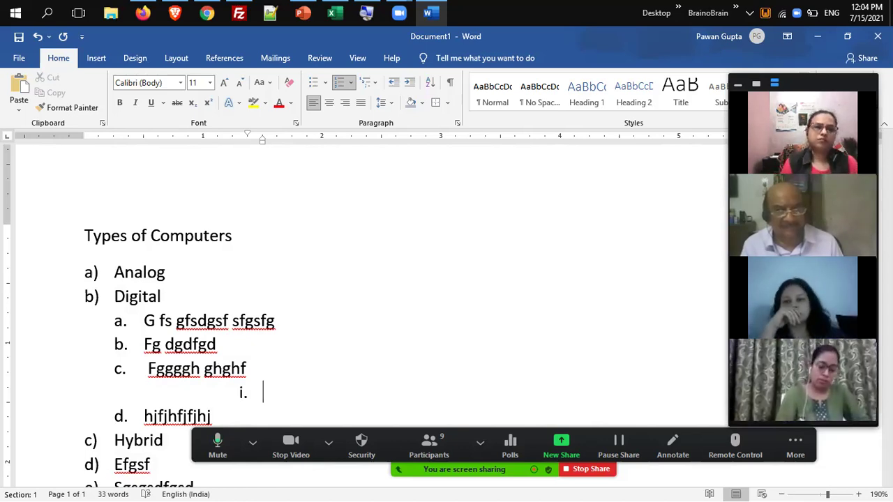
text(F gsfgsf)
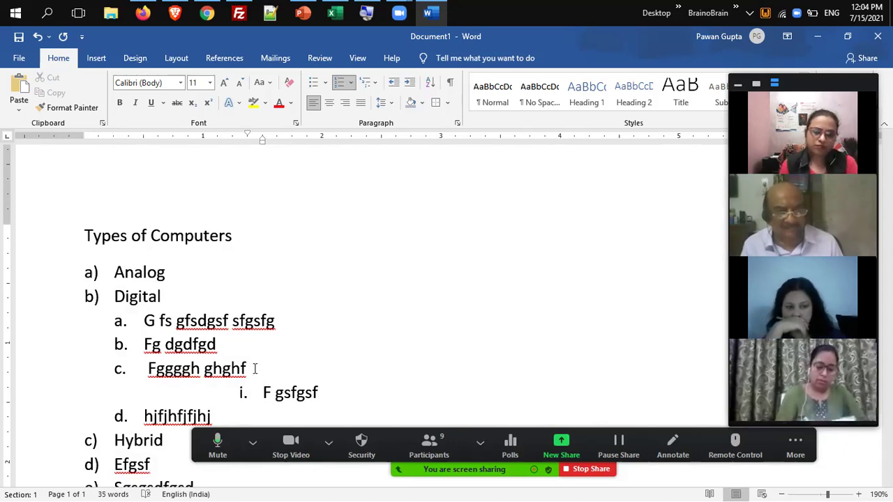
key(shift+Tab)
key(shift+Tab)
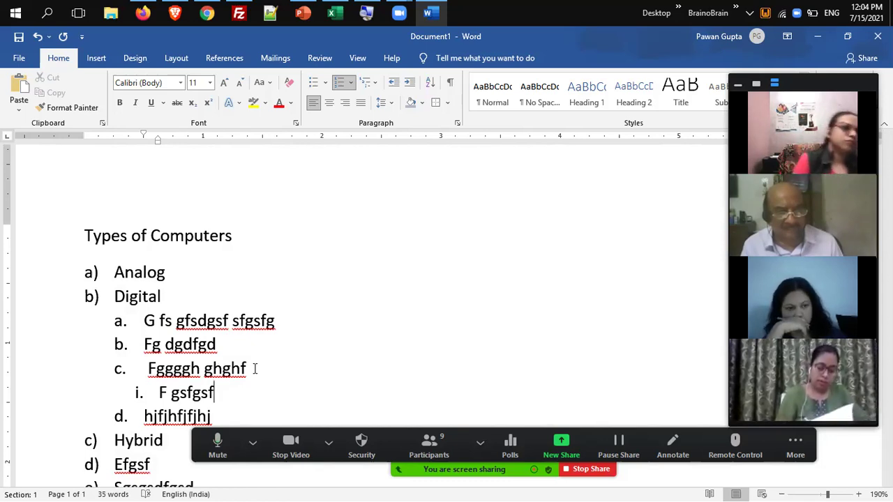
Append "fvdfd" to the first roman-numbered item and add filler items Dfggf, Gngnd, Dhdf, Hgdf and gh below it.
text(fvdfd)
key(Return)
text(dfggf)
key(Return)
text(gnr)
key(Return)
text(d)
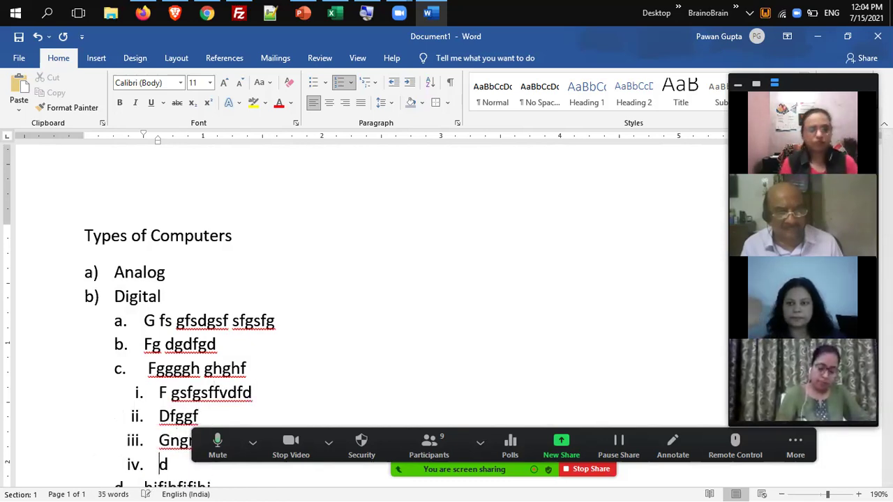
text(hdf)
key(Return)
text(hgdf)
key(Return)
text(gh)
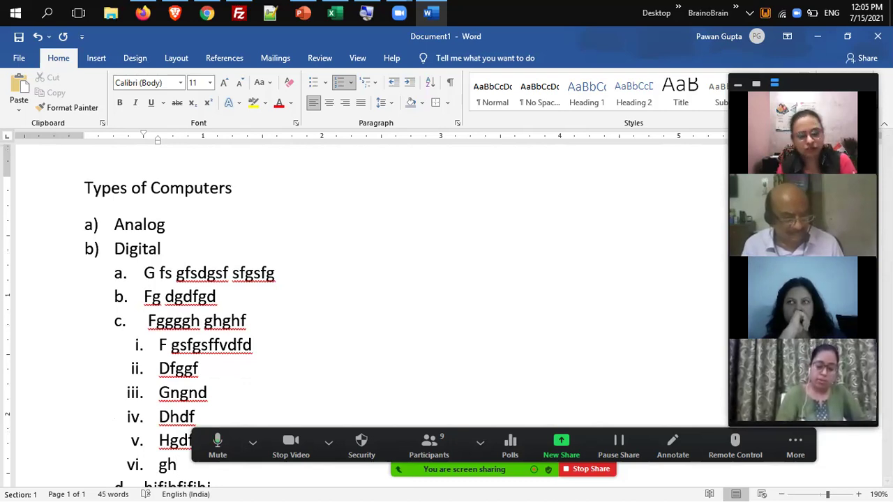
Select the whole lettered list with its sub-levels, delete it, and remove the leftover "a)" numbering below the heading.
scroll(363, 314, down, 1)
key(Down)
key(Down)
key(Down)
key(Down)
key(Down)
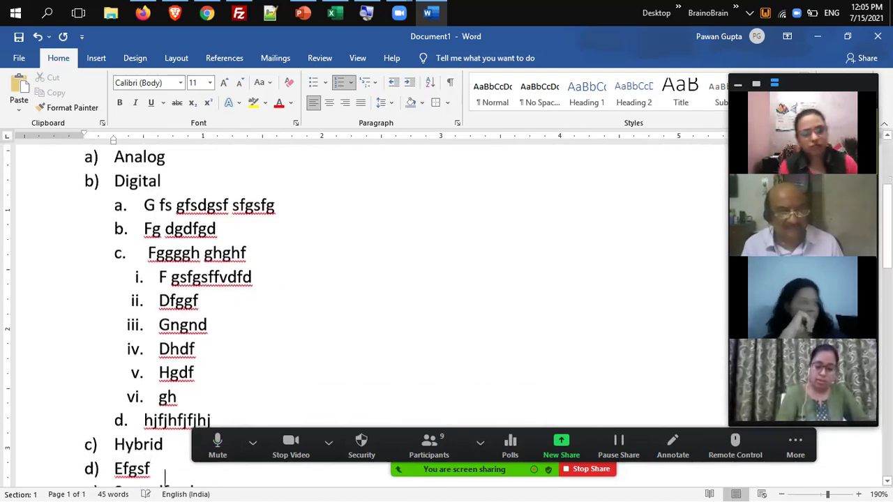
key(ctrl+shift+Up)
key(ctrl+shift+Up)
key(ctrl+shift+Up)
key(ctrl+shift+Up)
key(ctrl+shift+Up)
key(ctrl+shift+Up)
key(ctrl+shift+Up)
key(ctrl+shift+Up)
key(ctrl+shift+Up)
key(ctrl+shift+Up)
key(ctrl+shift+Up)
key(ctrl+shift+Up)
key(ctrl+shift+Up)
key(ctrl+shift+Up)
key(ctrl+shift+Up)
key(ctrl+shift+Up)
key(ctrl+shift+Up)
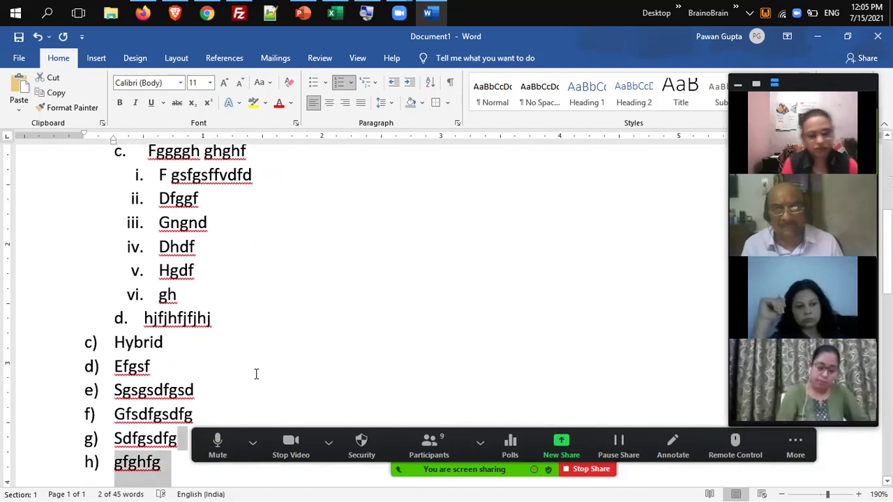
key(ctrl+shift+Up)
key(ctrl+shift+Down)
key(ctrl+shift+Up)
key(BackSpace)
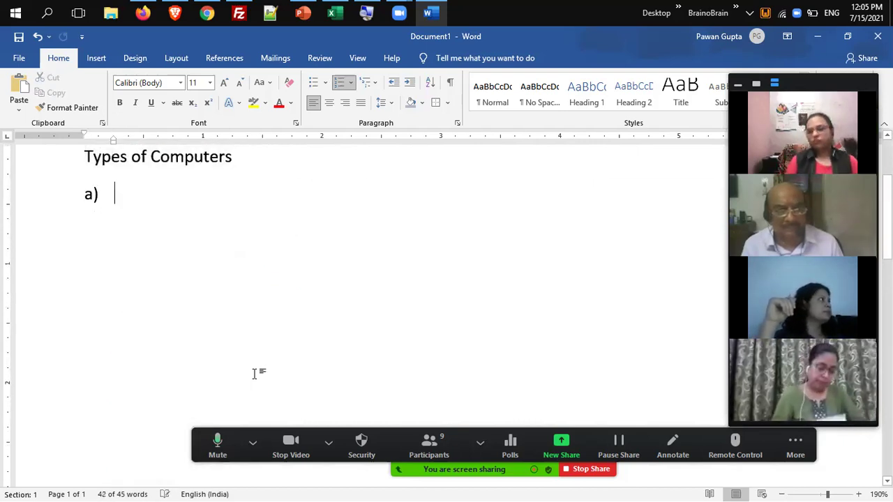
key(BackSpace)
key(BackSpace)
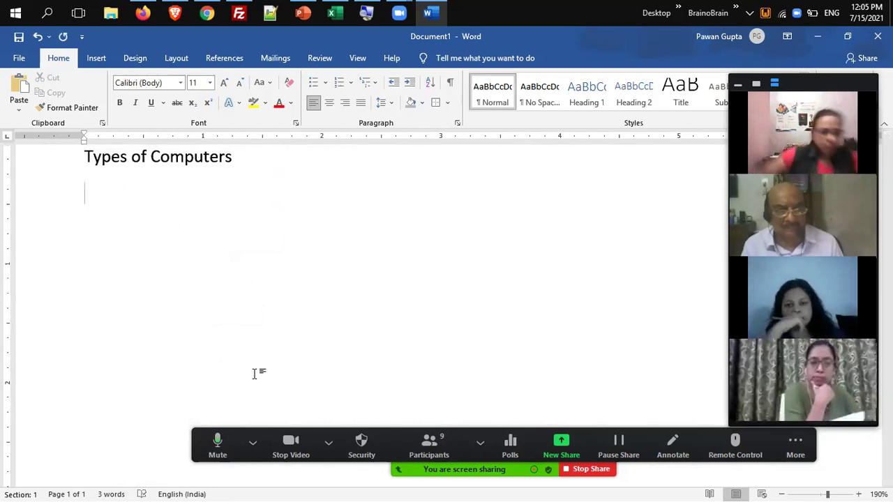
Start an automatic arrow-bulleted list from ">" below the heading with items Analog, Ffsfssbs, Bgbbgb, Gfdgbdfgb and xbfgbfg.
text(>)
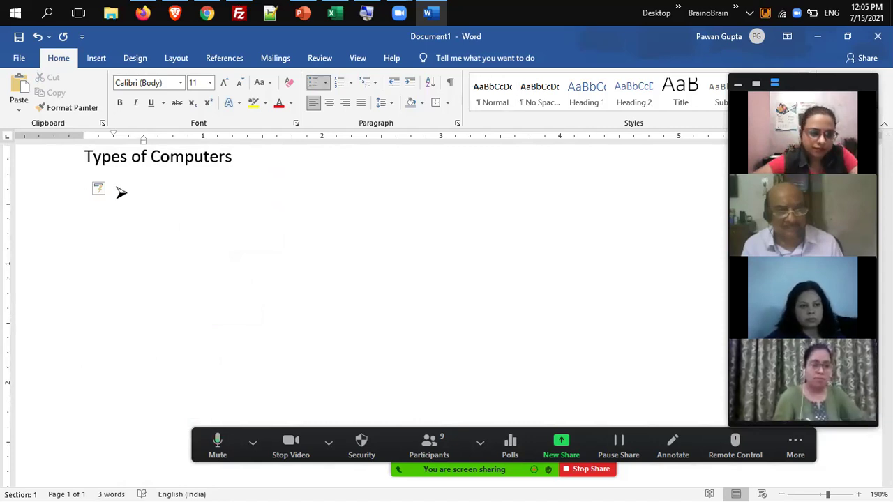
text(Analog)
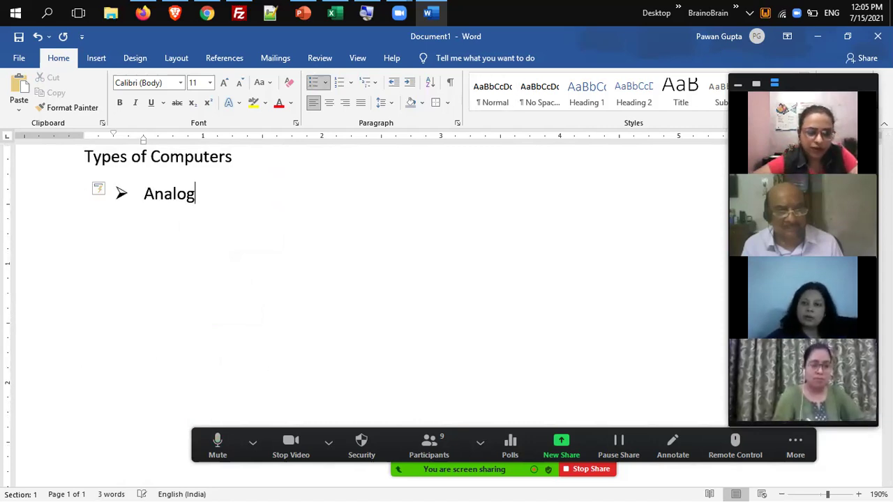
key(Return)
text(ffsfssbs)
key(Return)
text(bgbbgb)
key(Return)
text(gfdgbdfgb)
key(Return)
text(x)
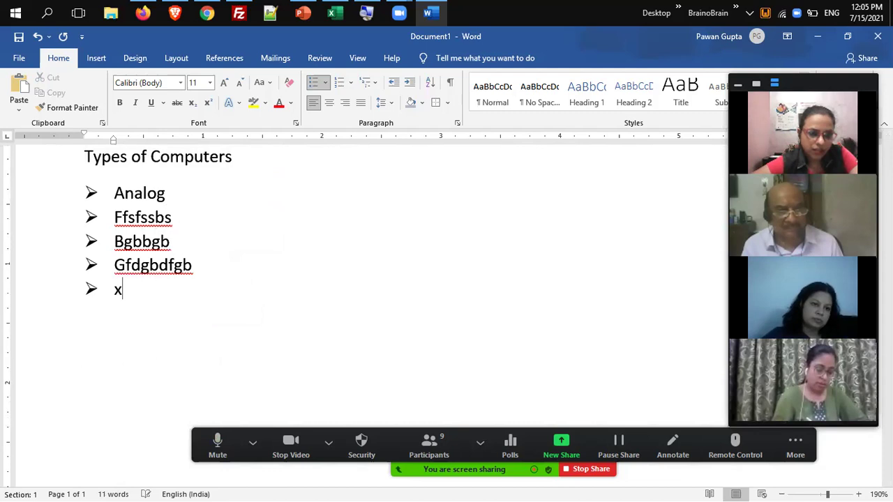
text(bfgbfg)
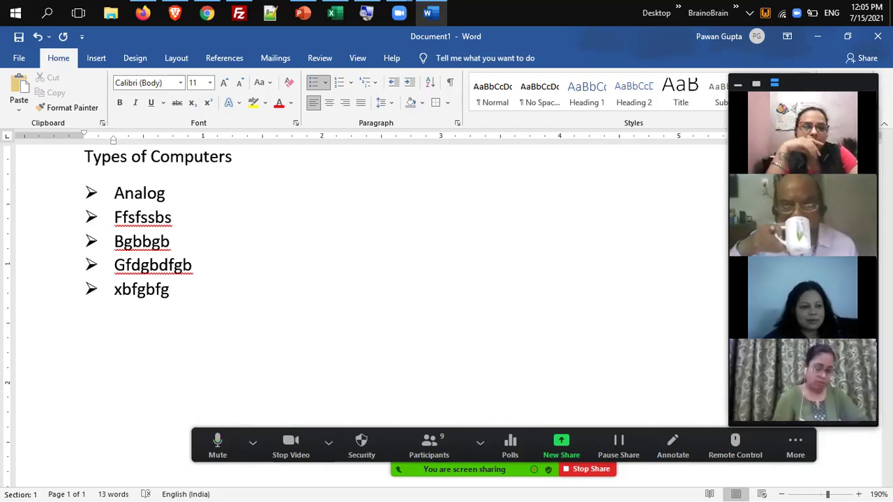
Select all five arrow-bulleted items and delete their text down to a single empty bullet.
key(shift+Up)
key(shift+Up)
key(shift+Up)
key(shift+Up)
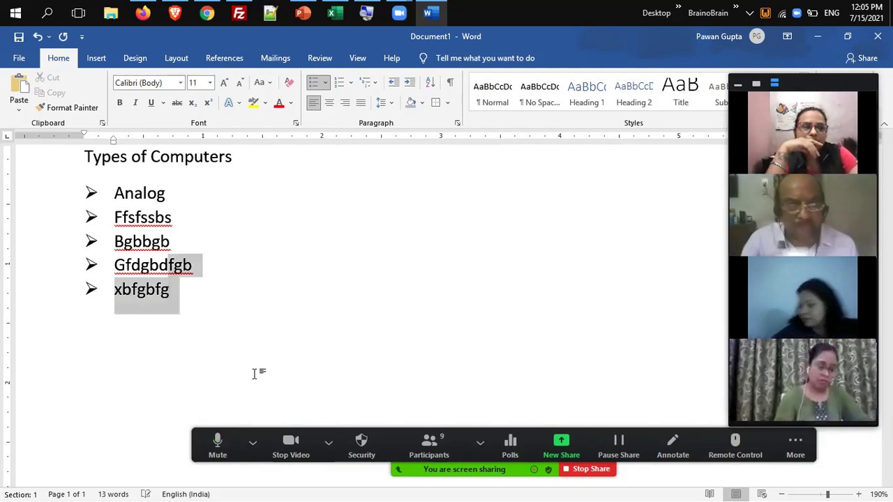
key(shift+Home)
key(BackSpace)
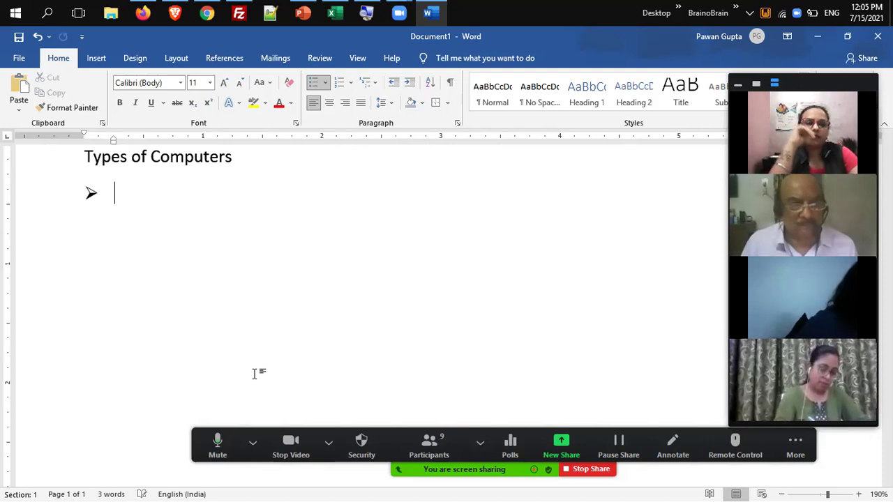
Restart an automatic arrow-bulleted list from ">" at the left margin below the heading with items "G gghdghg hdbxdbg" and Gbgbfgbg.
key(BackSpace)
key(BackSpace)
text(>)
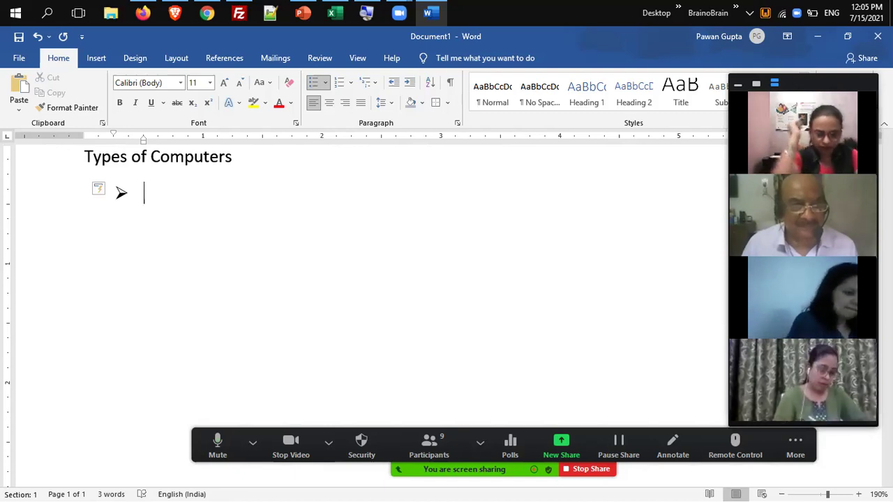
text( g gghdghg h)
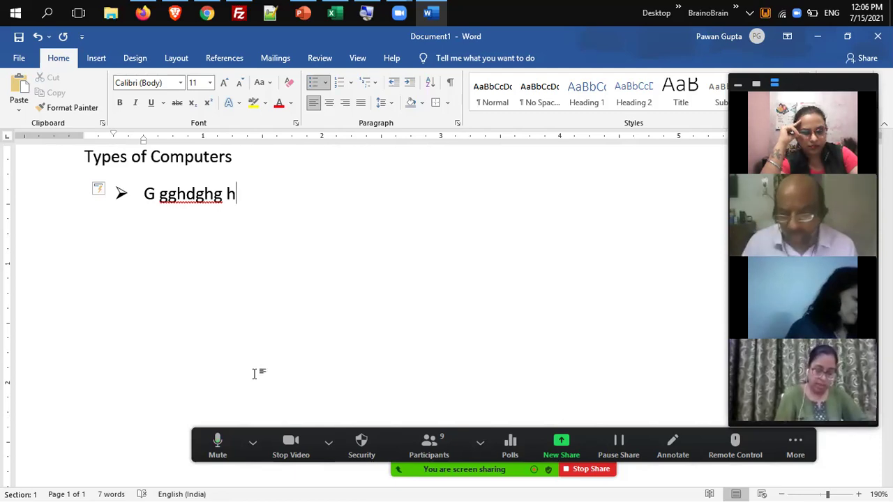
key(shift+Tab)
text(dbxdbg)
key(Return)
text(gbgbfgbg)
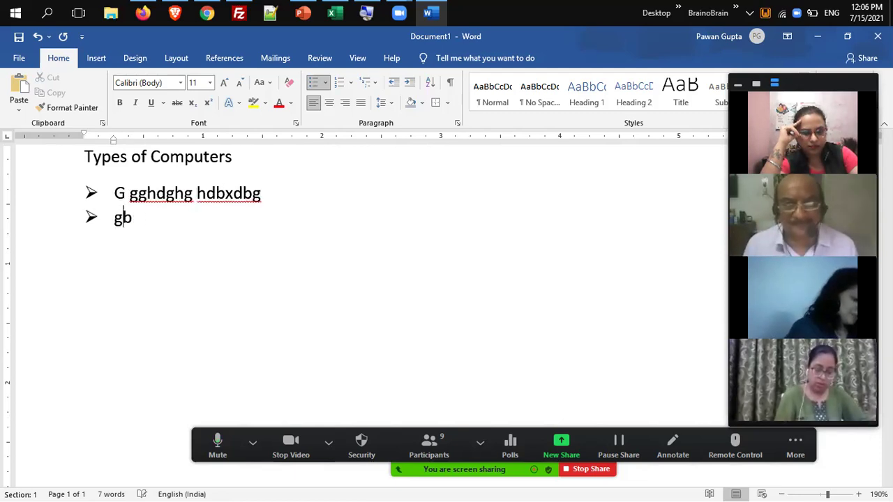
Extend the arrow-bulleted list with items Fgnhngnhg, Hghdfghfghfg, "Fg dgfs fg", "Fg fdgd" and gdgsfg.
key(Return)
text(fgnhngnhg)
key(Return)
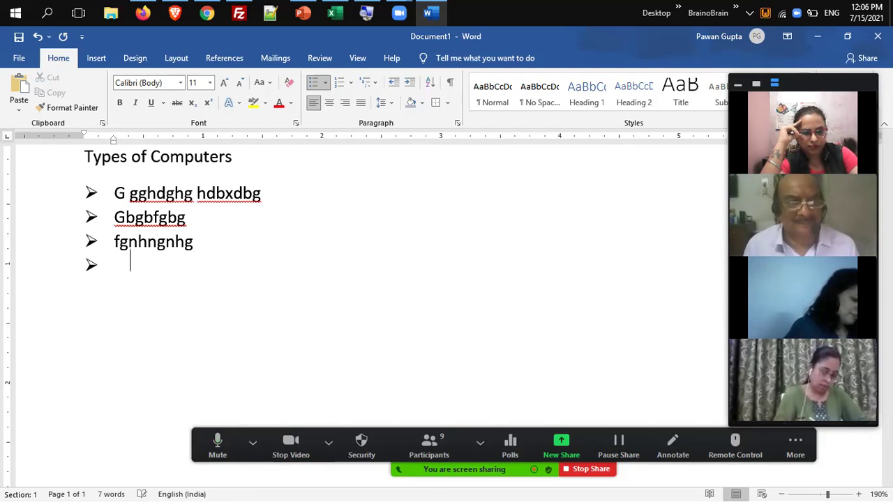
text(hghdfghfghfg)
key(Return)
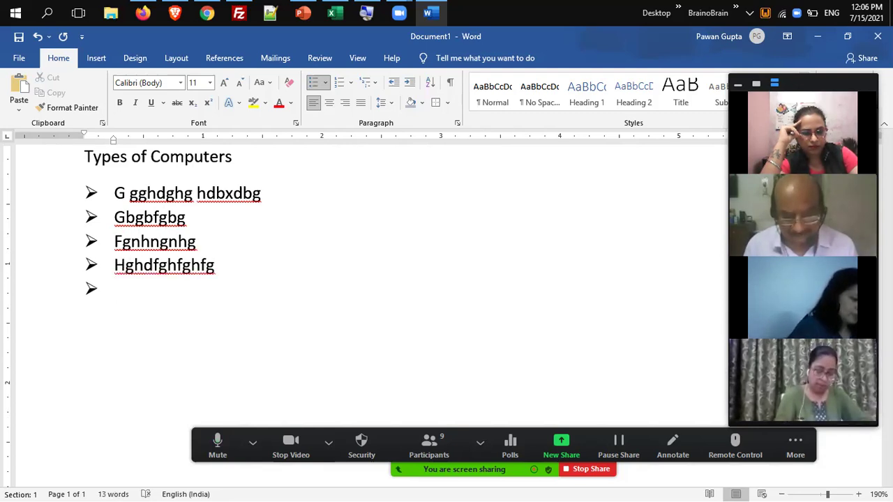
text(fg dgfs fg)
key(Return)
text(fg fdgd)
key(Return)
text(gdgsfg)
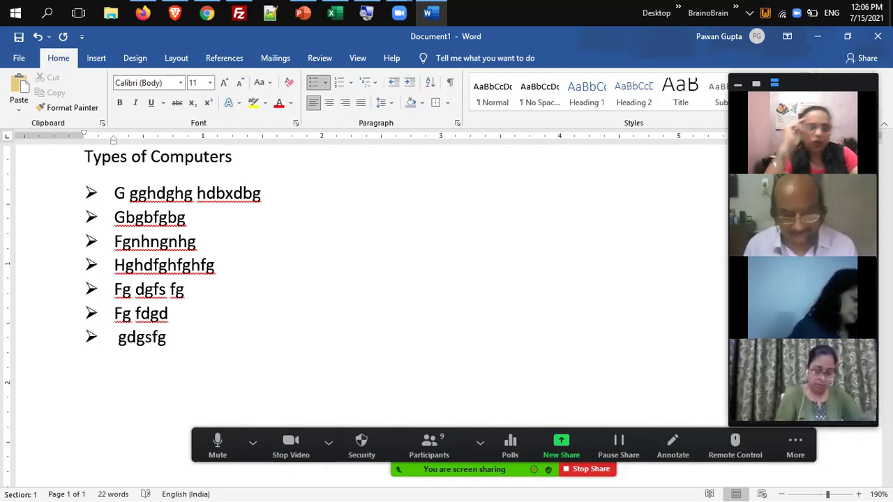
Insert a second-level bulleted list under the item Gbgbfgbg with entries Dffb, Fbbfbf, Bgffg and gf.
key(Up)
key(Up)
key(Up)
key(Up)
key(Up)
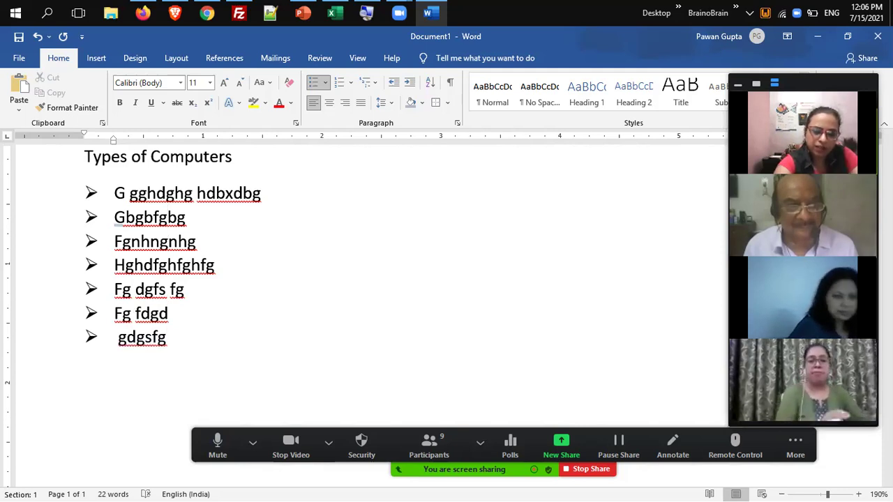
key(Return)
key(Tab)
text(dffb)
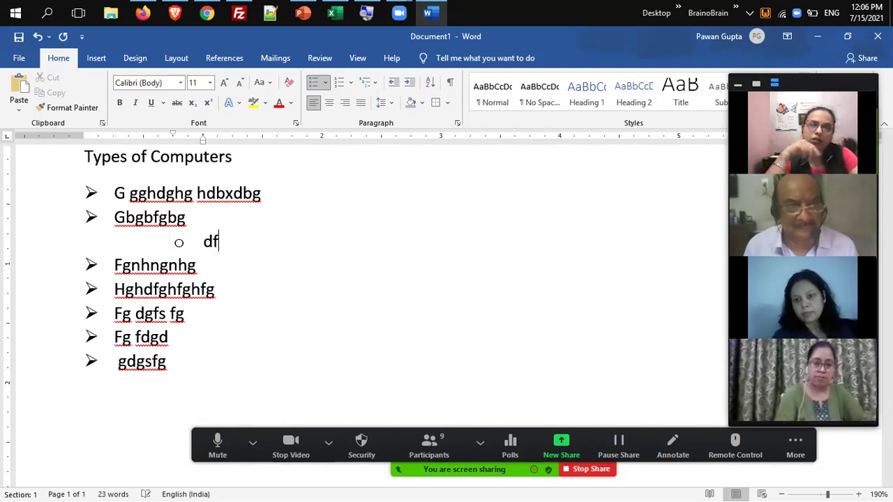
key(Return)
text(fbbfbf)
key(Return)
text(bgffg)
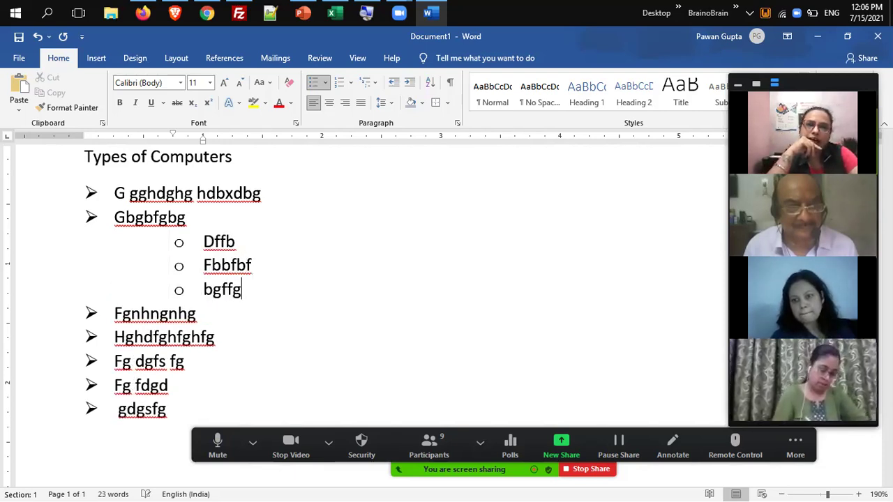
key(Return)
text(gf)
Select the four second-level bullets and decrease their indent so they sit closer to their parent item.
key(shift+Home)
key(shift+Up)
key(shift+Up)
key(shift+Up)
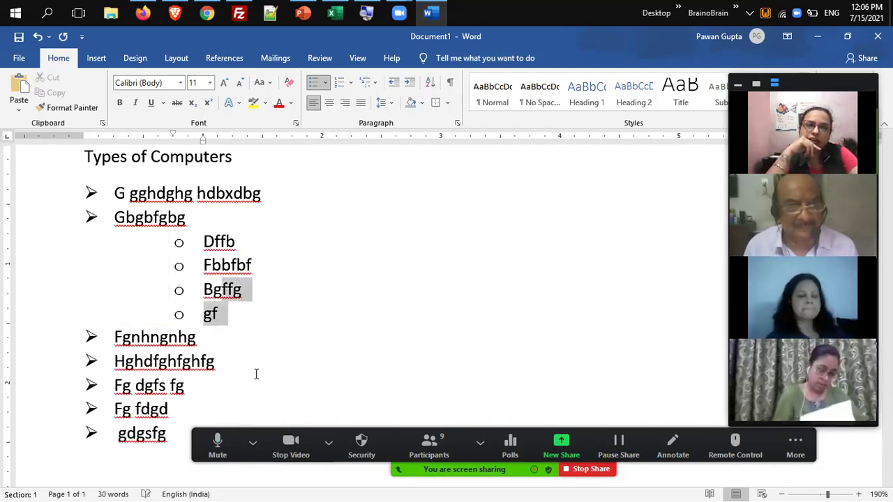
key(shift+Tab)
key(shift+Tab)
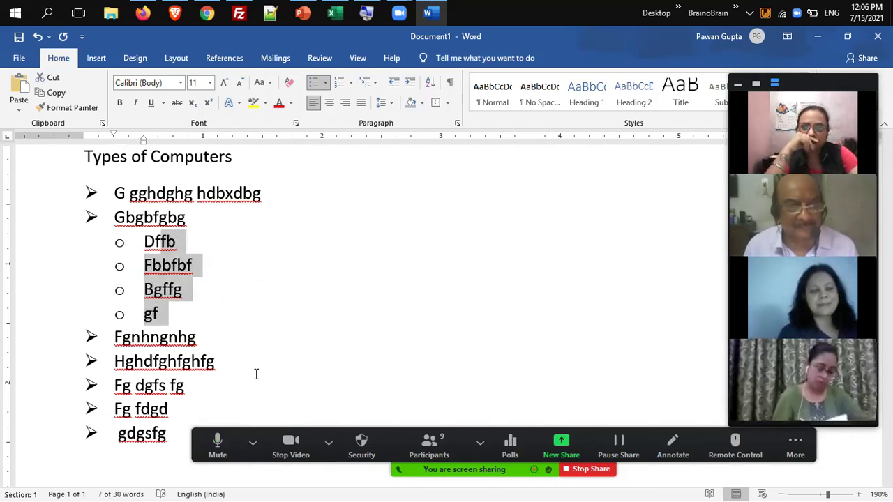
Insert a third-level square-bulleted list under Bgffg with entries Bdgbdgb, Dgdhdghd and gh.
click(255, 288)
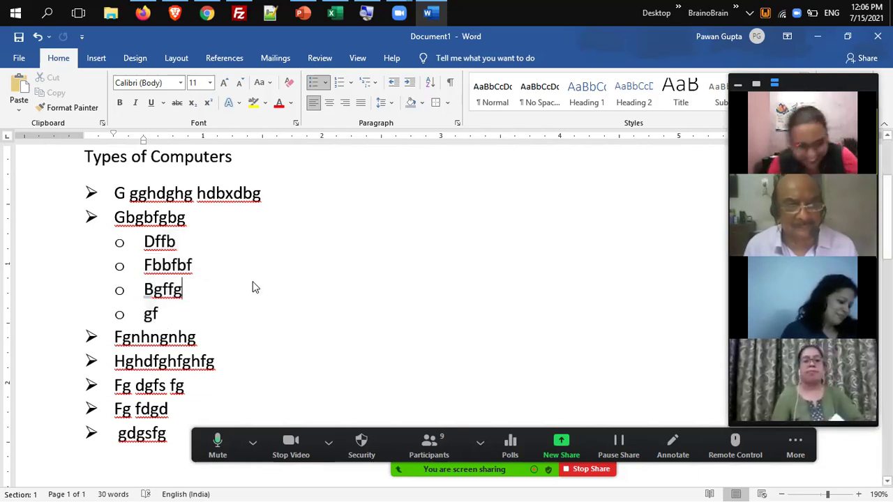
key(Return)
key(Tab)
key(Tab)
text(bdgbd)
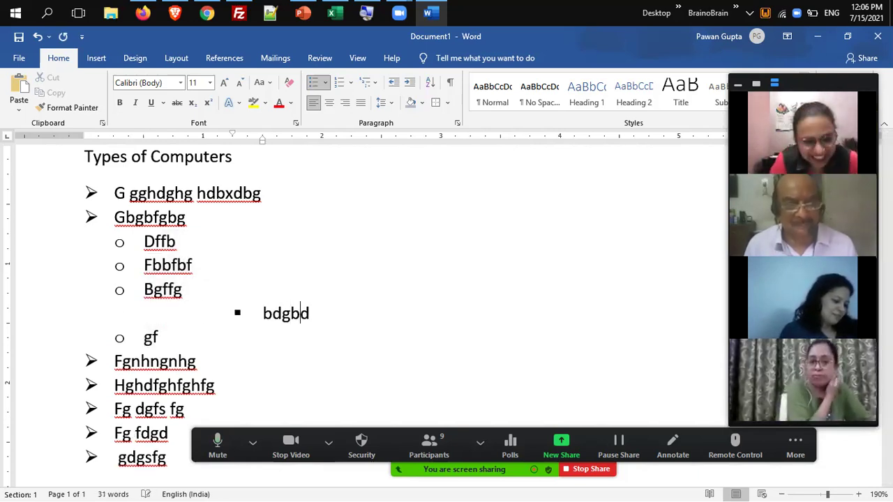
text(gb)
key(Return)
text(dgdhdghd)
key(Return)
text(gh)
Select the three square-bulleted entries under Bgffg and decrease their indent to sit just inside the parent bullet.
key(shift+Tab)
key(shift+Tab)
key(Tab)
key(Tab)
key(shift+Up)
key(shift+Up)
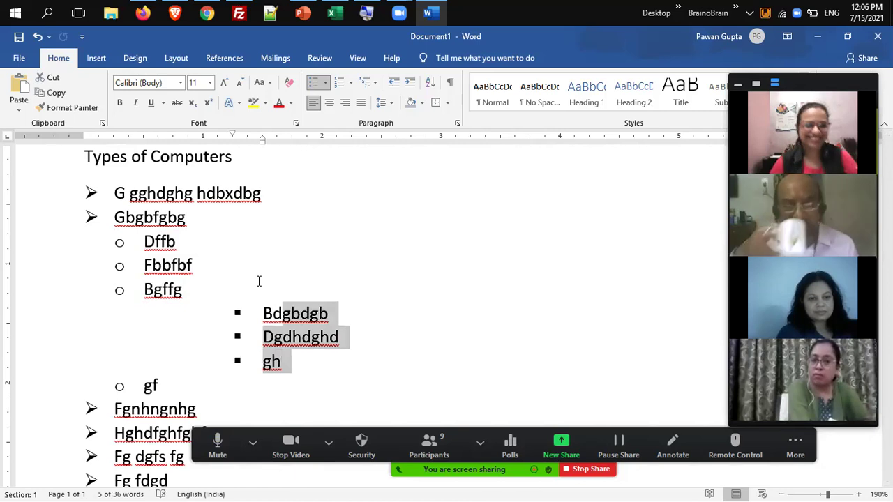
key(shift+Tab)
key(shift+Tab)
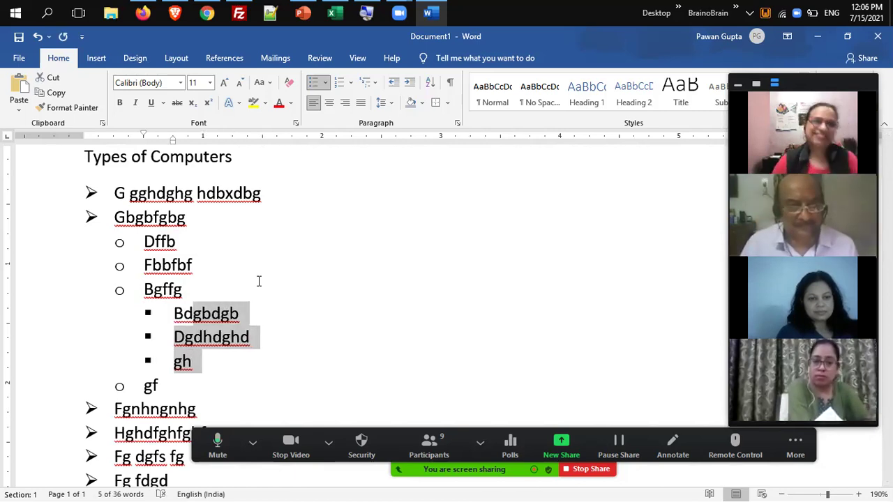
Append "bfgbgbfg" to the last square-bulleted entry and add entries Bfgnfgfgnfgx and dzfbxgf below it.
key(Right)
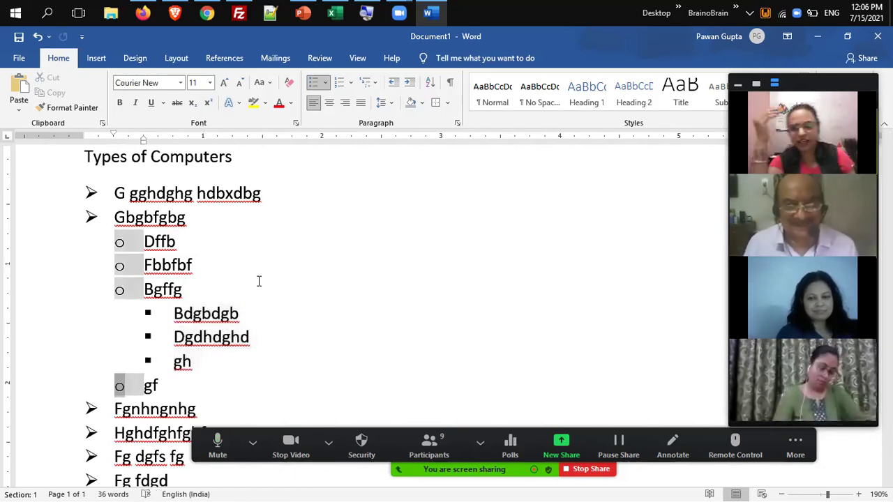
key(Left)
key(Right)
text(bfgbgbfg)
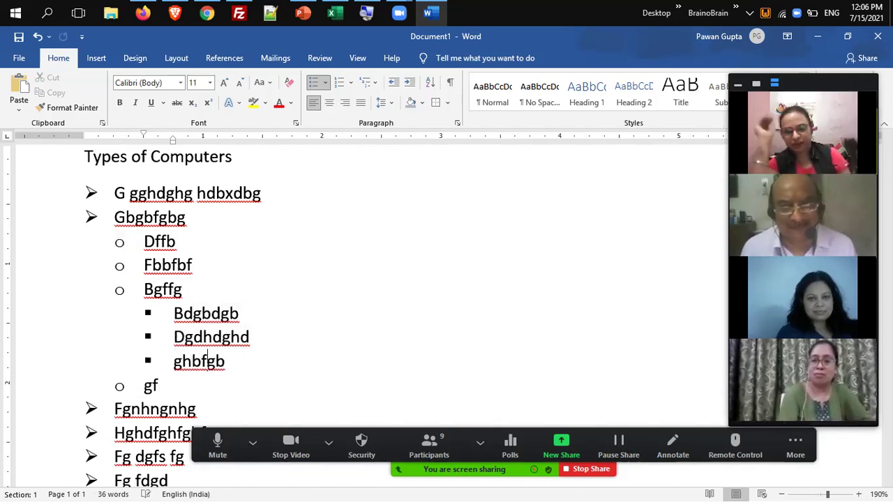
key(Return)
text(bfgnfgfgnfgx)
key(Return)
text(dzfbxgf)
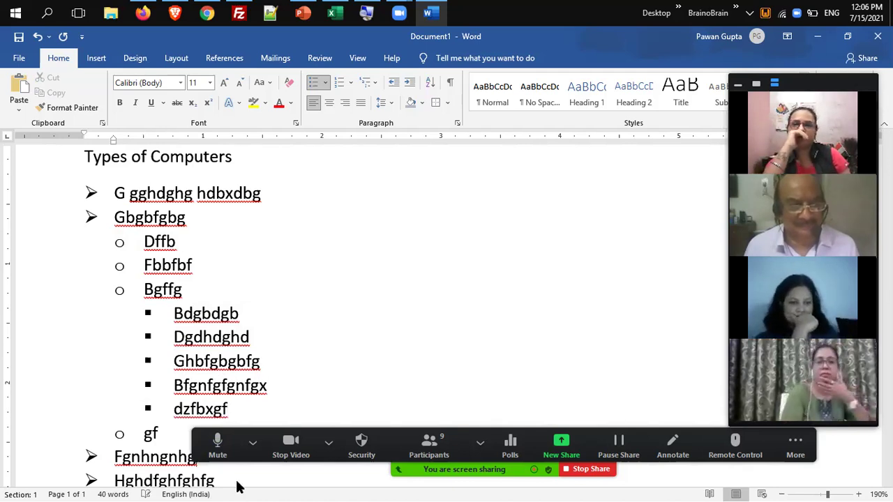
Select the whole arrow-bulleted list with its sub-levels, delete it, and remove the leftover bullet below the heading.
scroll(235, 478, down, 3)
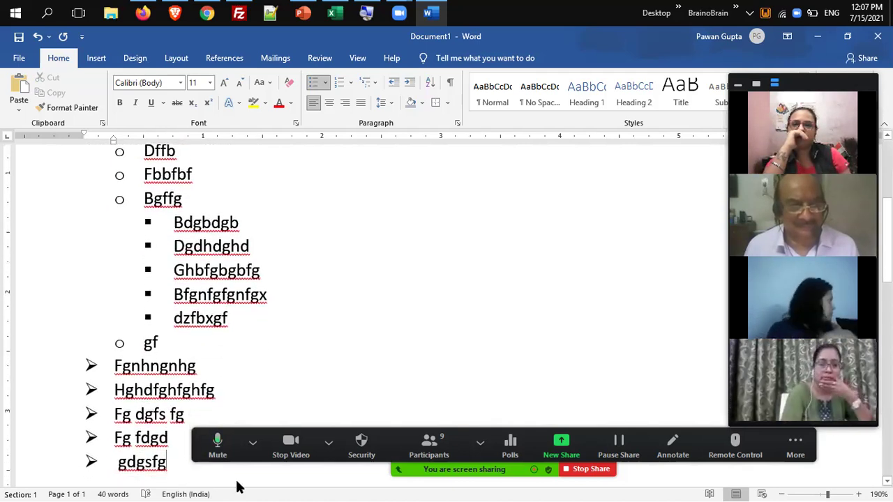
key(shift+Up)
key(shift+Up)
key(shift+Up)
key(shift+Up)
key(shift+Up)
key(shift+Up)
key(shift+Up)
key(shift+Up)
key(shift+Up)
key(shift+Up)
key(shift+Up)
key(shift+Up)
key(shift+Up)
key(shift+Up)
key(shift+Up)
key(shift+Up)
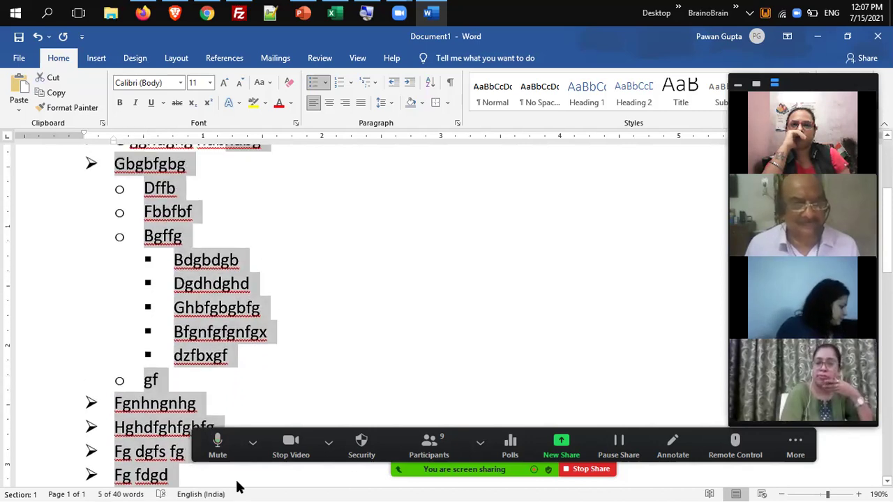
key(shift+Down)
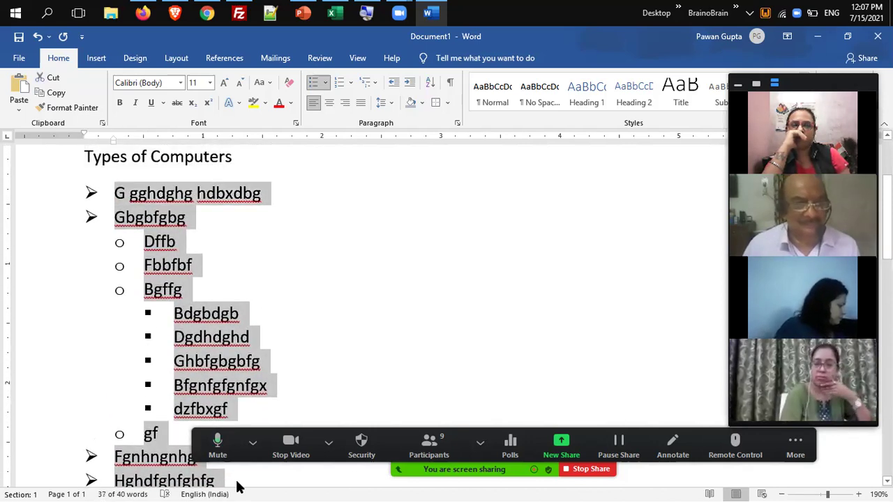
key(Delete)
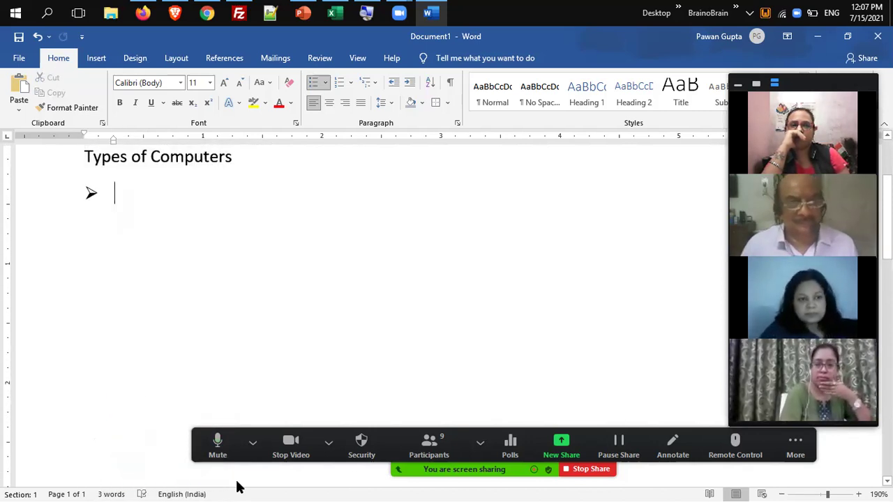
key(BackSpace)
key(BackSpace)
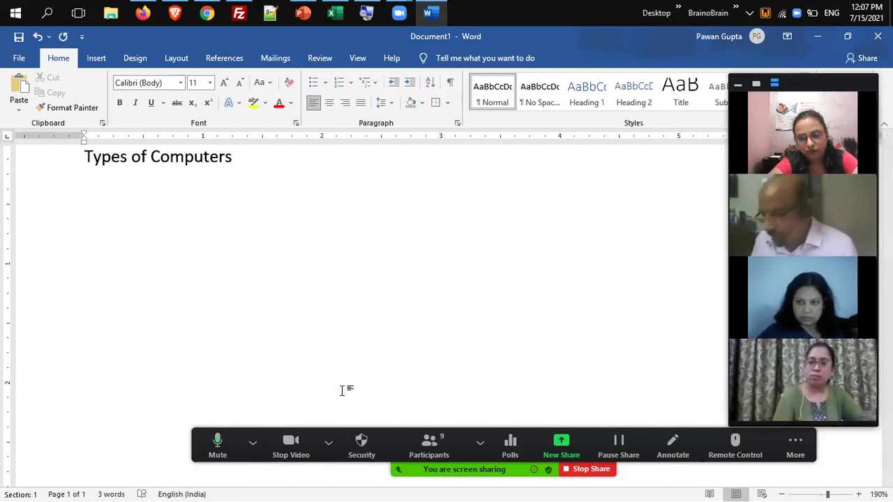
Start an automatic numbered list from "1)" below the heading with items Vdfbsfb and "Df dfbfgbbf".
text(1))
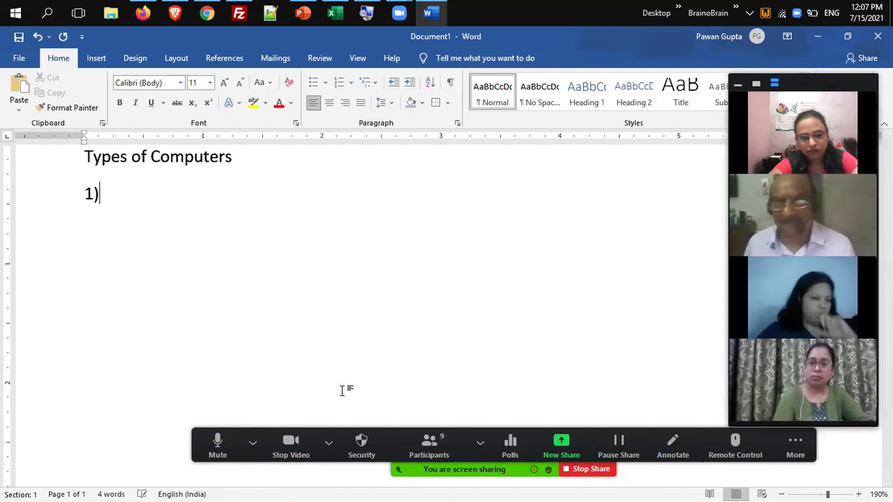
text( vdfbsfb)
key(Return)
text(df dfbfgbbf)
Insert a lettered sub-level between the two numbered items with entries Fbfb, Sfbsf and fbsfs.
key(Home)
key(Return)
key(Up)
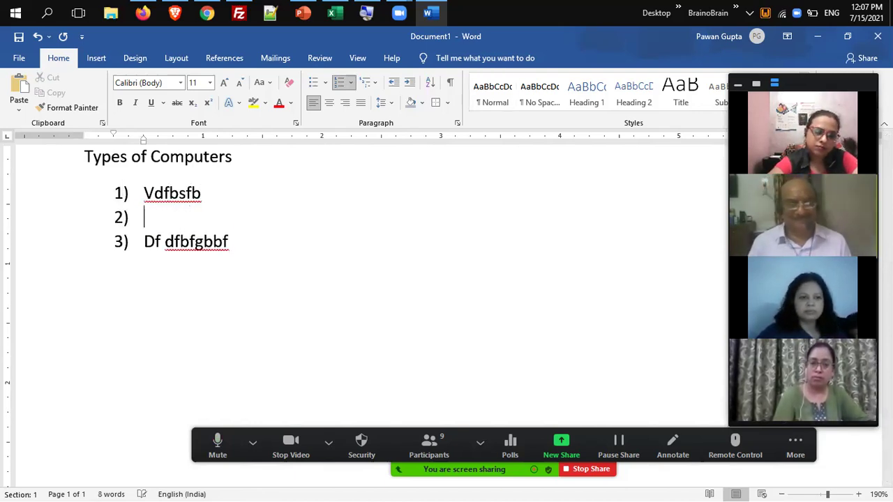
key(Tab)
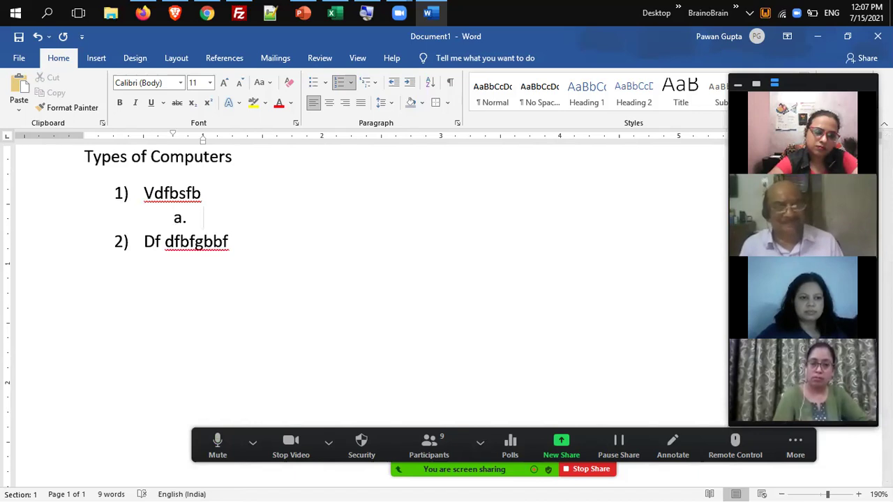
text(fbfb)
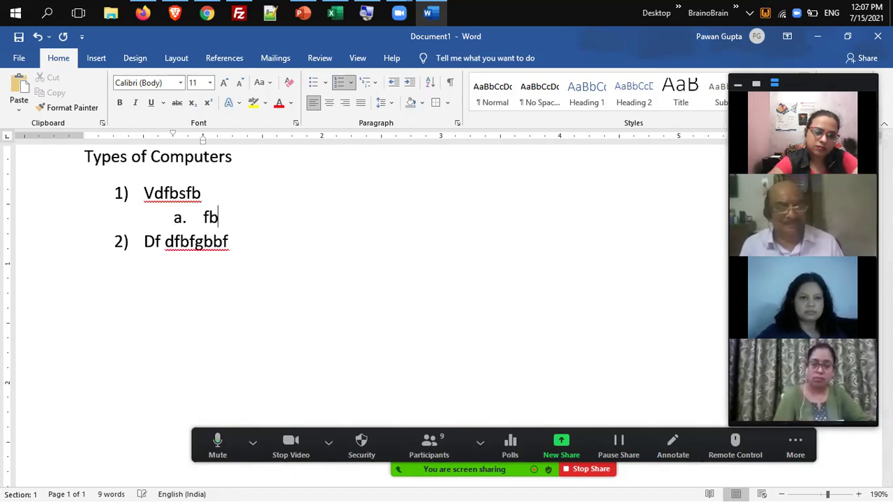
key(Return)
text(sfbsf)
key(Return)
text(fbsfs)
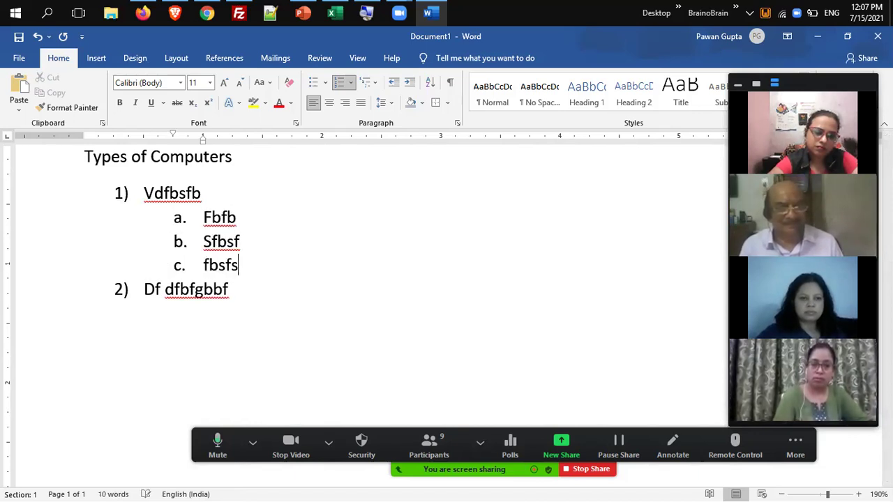
Insert a roman-numbered third level under Sfbsf with entries Dfvfvsf, Dfsdf, Sdfgsdf, Sdfgsdf and vsfdfb.
key(Up)
key(Return)
key(Tab)
text(dfvfvsf)
key(Return)
text(dfsdf)
key(Return)
text(sdfgsdf)
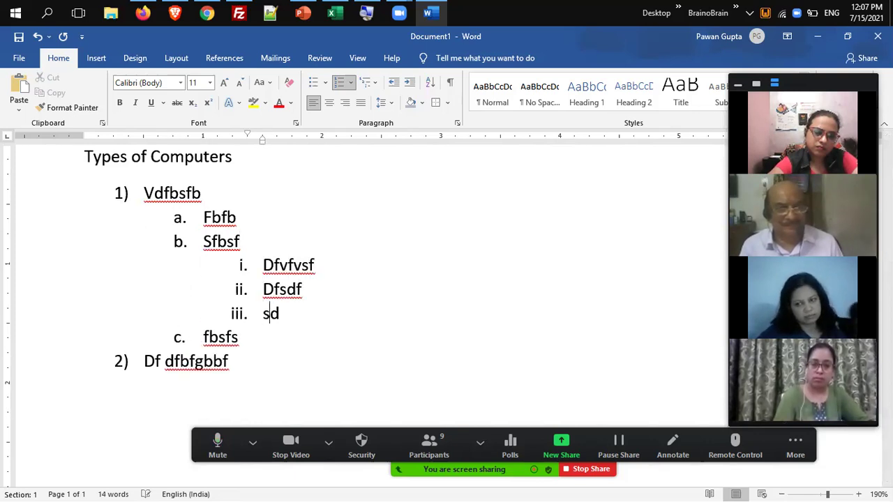
key(Return)
text(sdfgsdf)
key(Return)
text(vsfdfb)
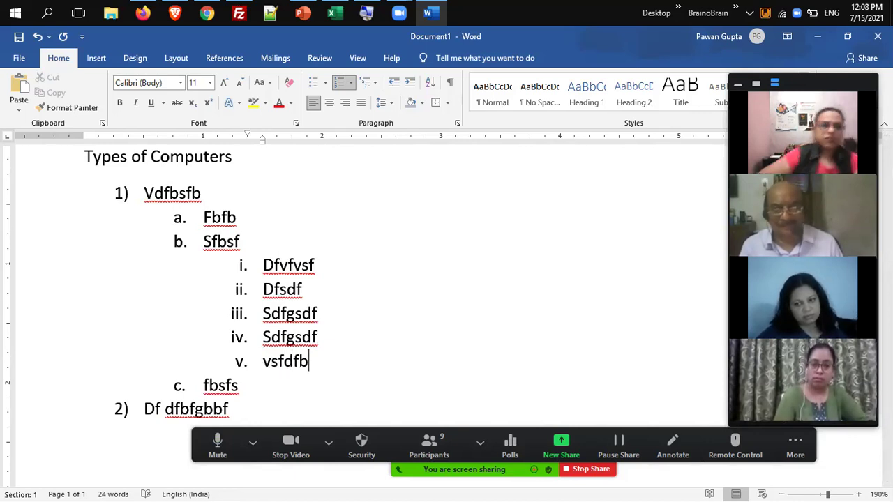